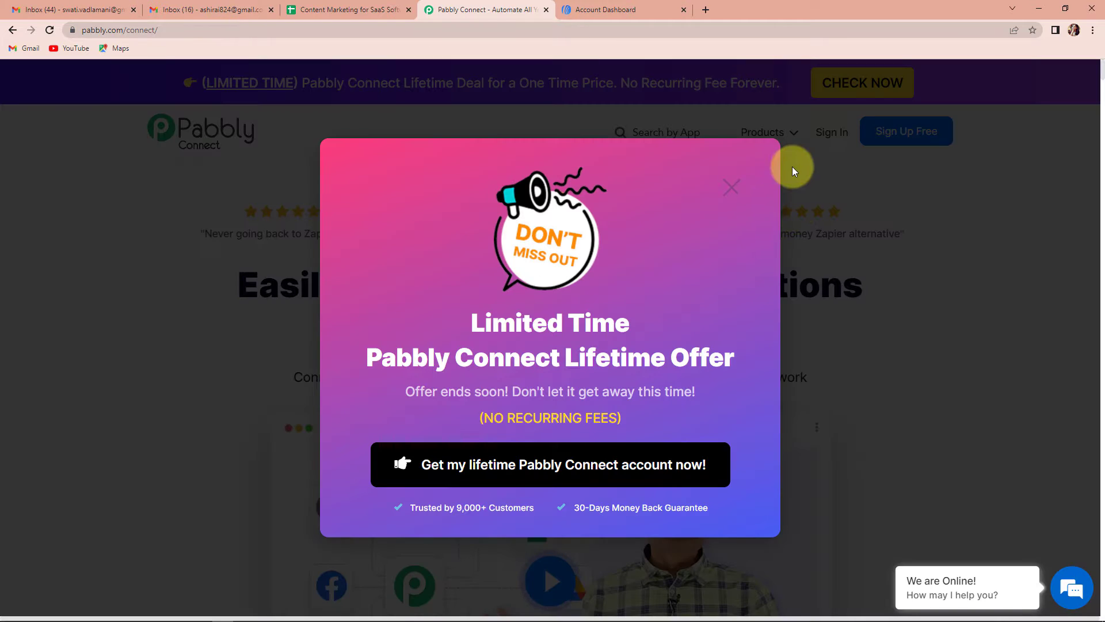
- Dismiss the lifetime-offer popup, sign in, and launch Pabbly Connect from the apps list
click(734, 188)
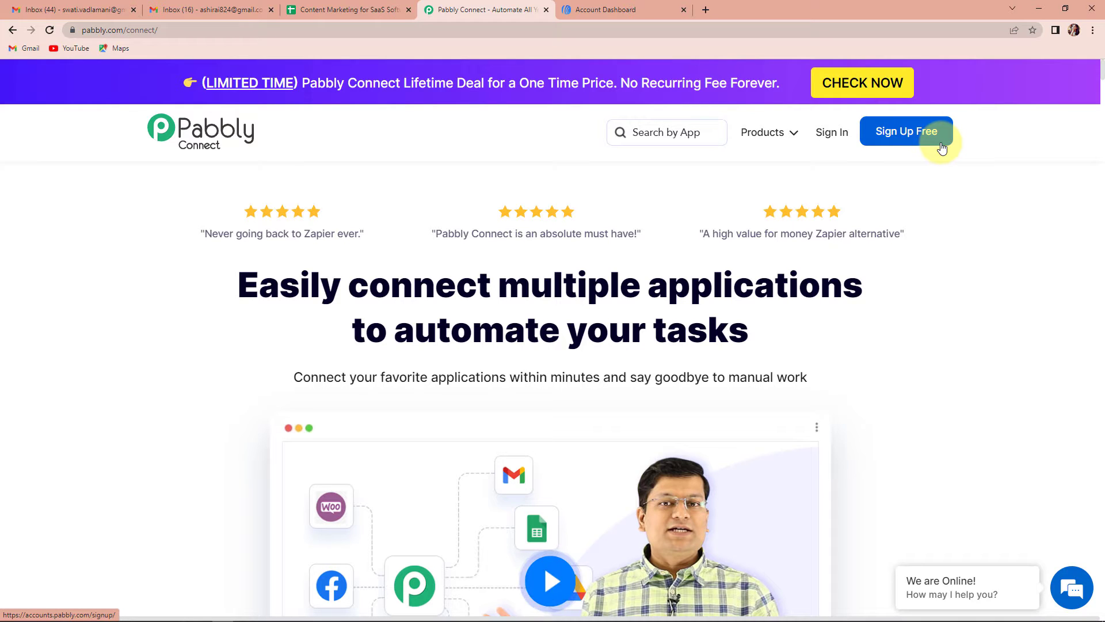
click(833, 132)
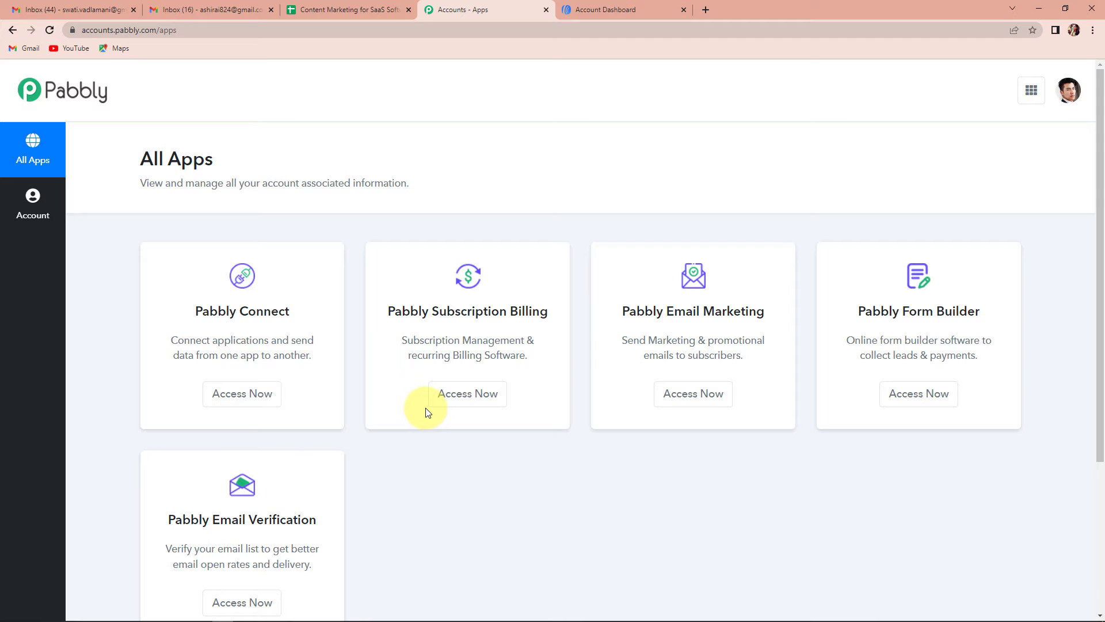
click(224, 395)
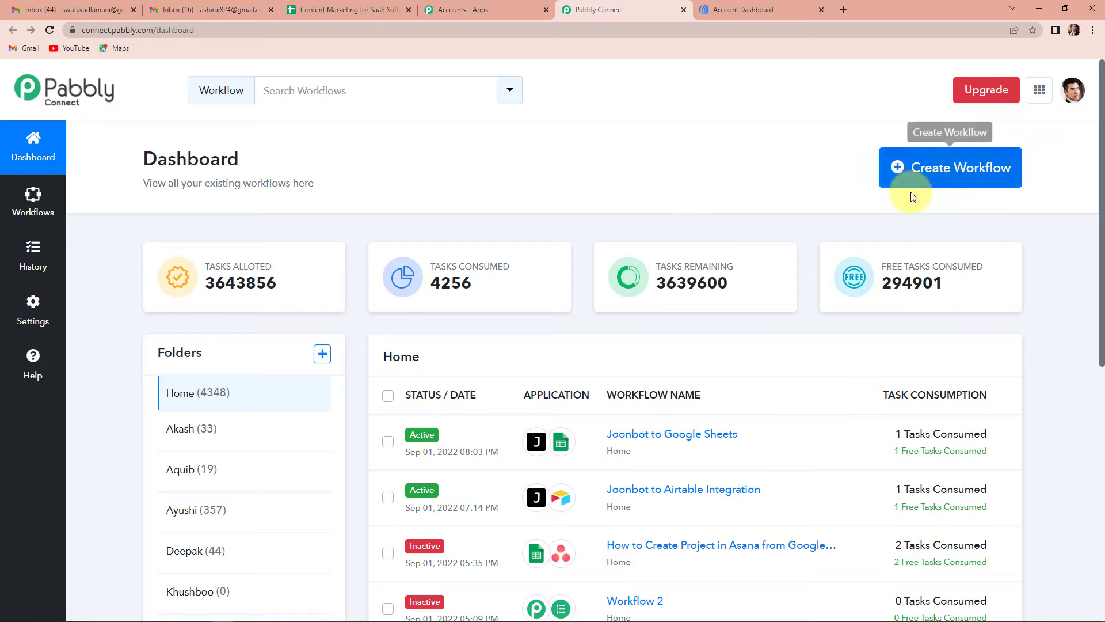
- Create a new workflow named 'AWeber to MS Excel'
click(953, 184)
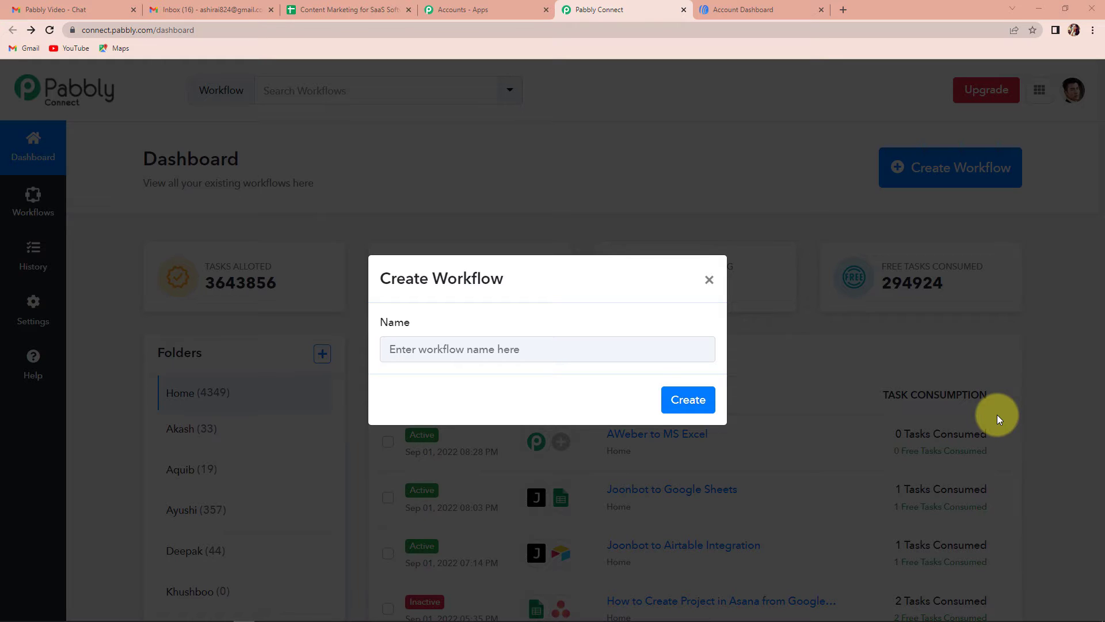
click(570, 348)
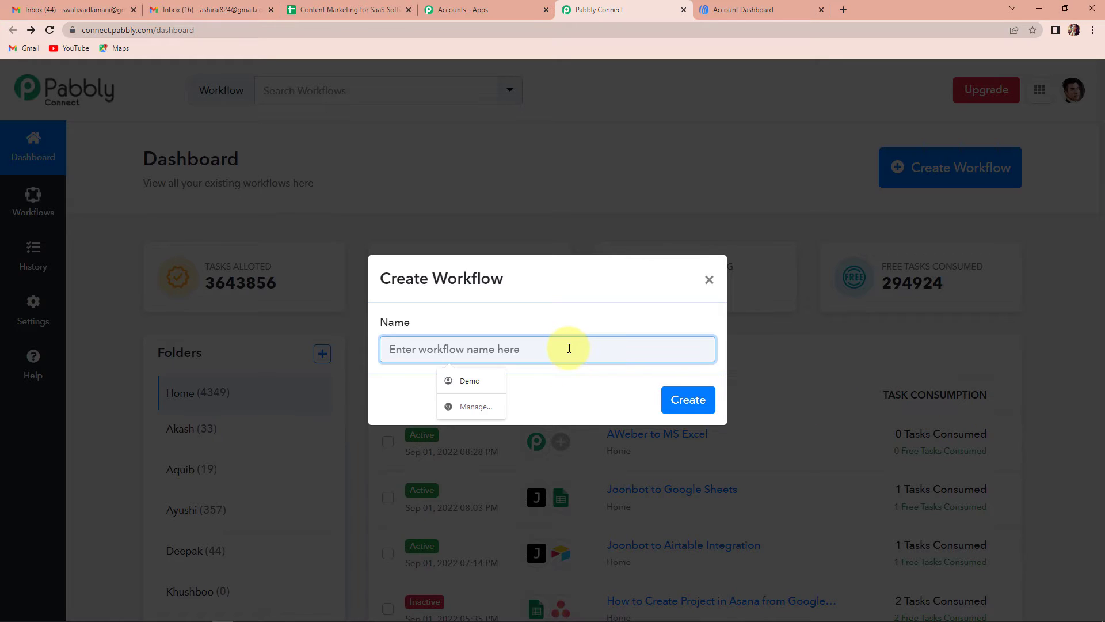
text(AW)
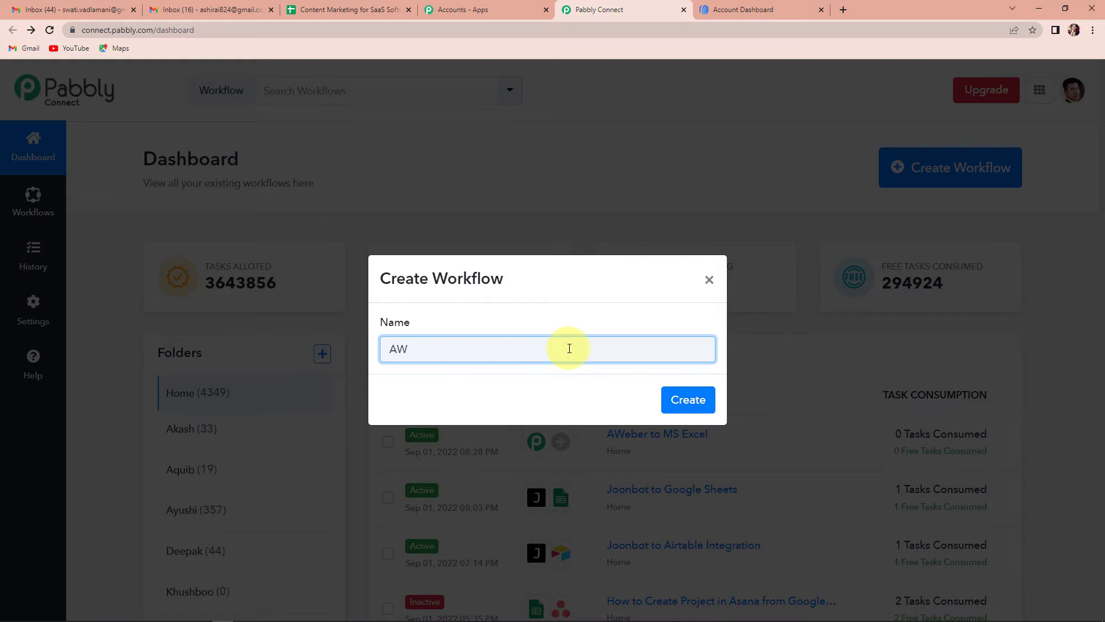
text(eber to MS Excel)
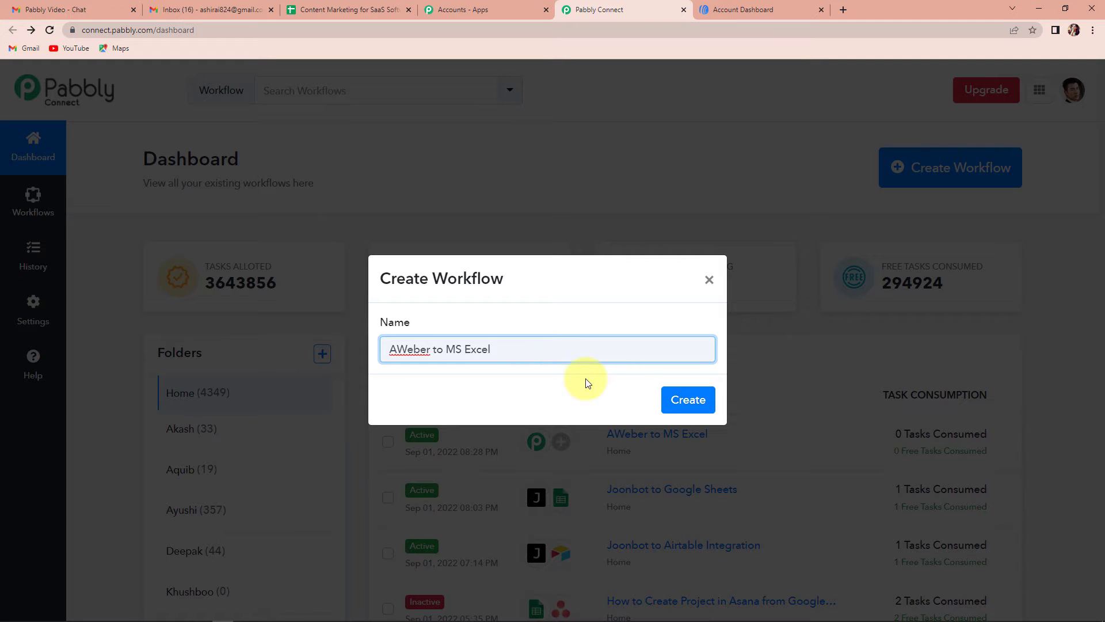
click(686, 400)
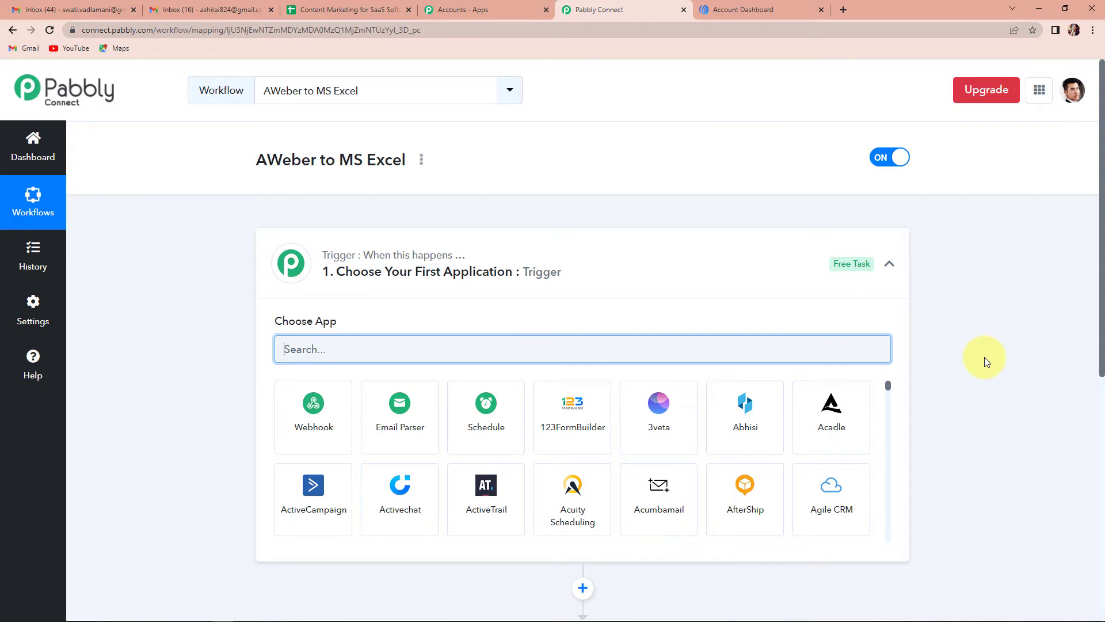
- Choose AWeber as the trigger app with the 'New Subscriber in a List' event
scroll(984, 357, down, 2)
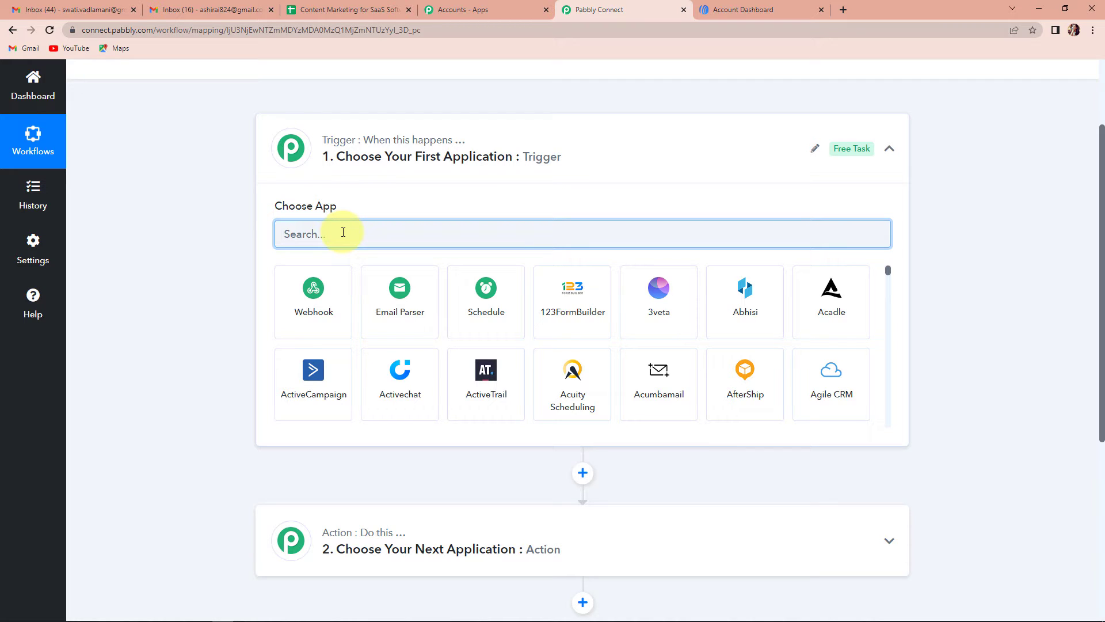
text(awe)
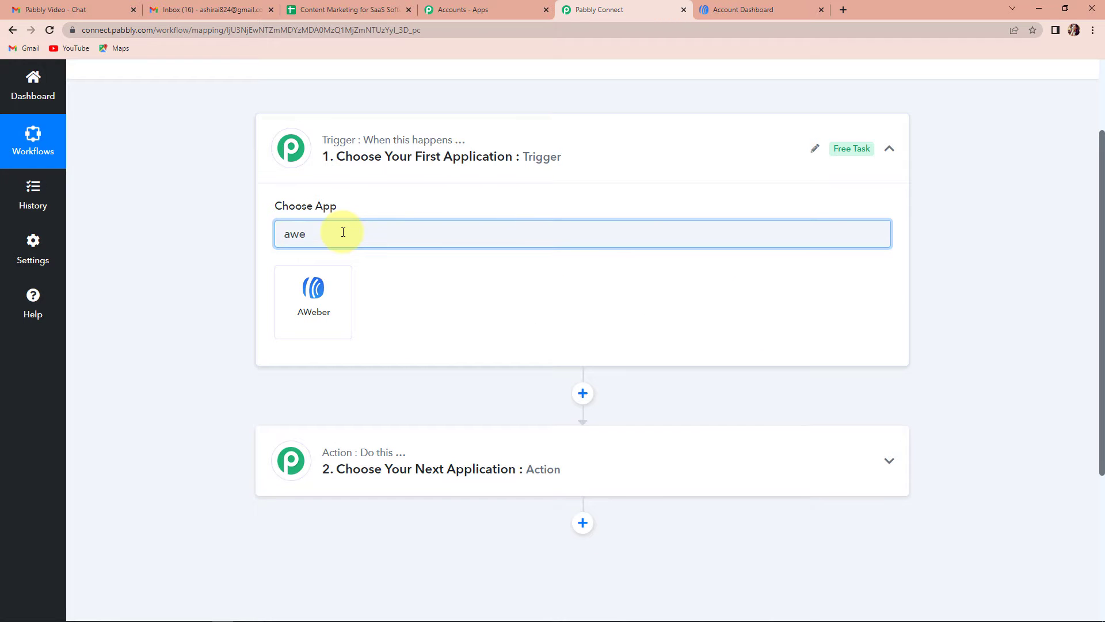
click(311, 290)
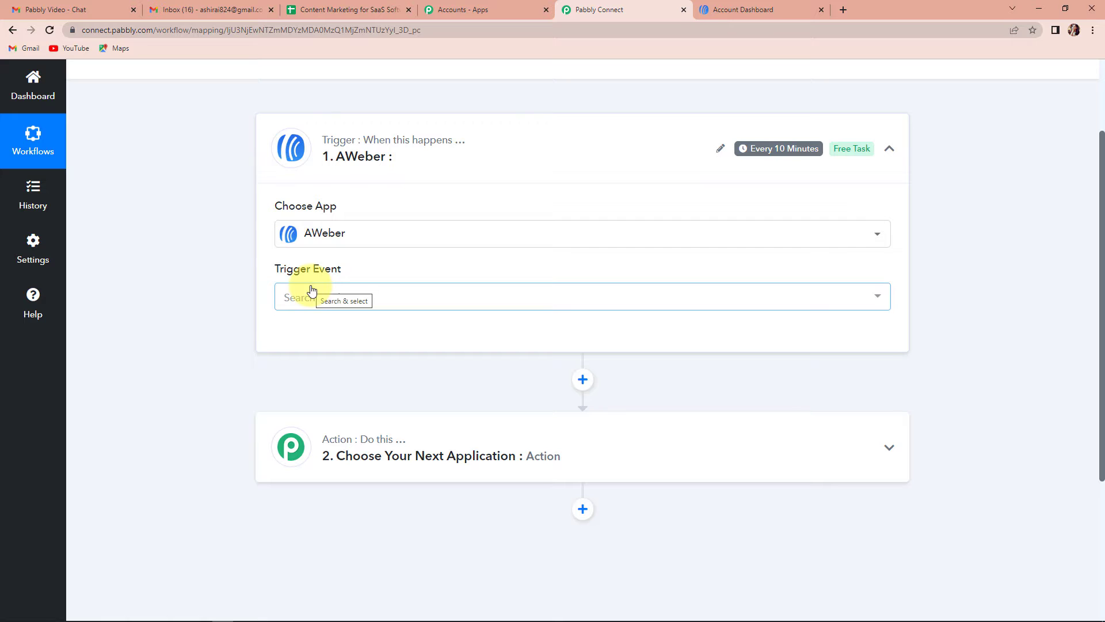
mouse_move(309, 271)
click(320, 293)
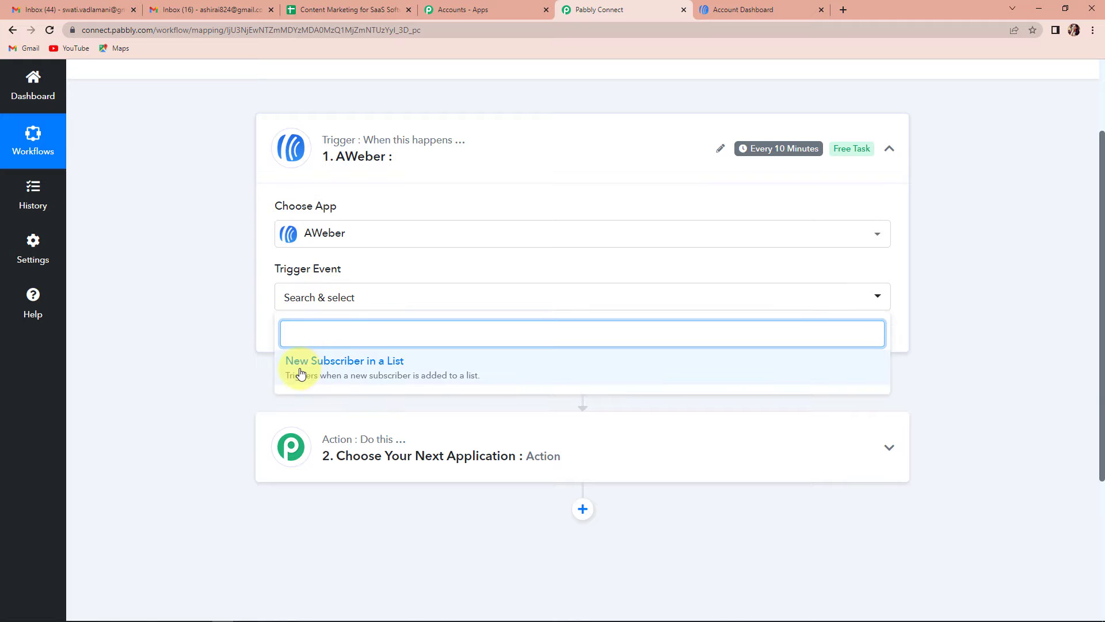
click(406, 373)
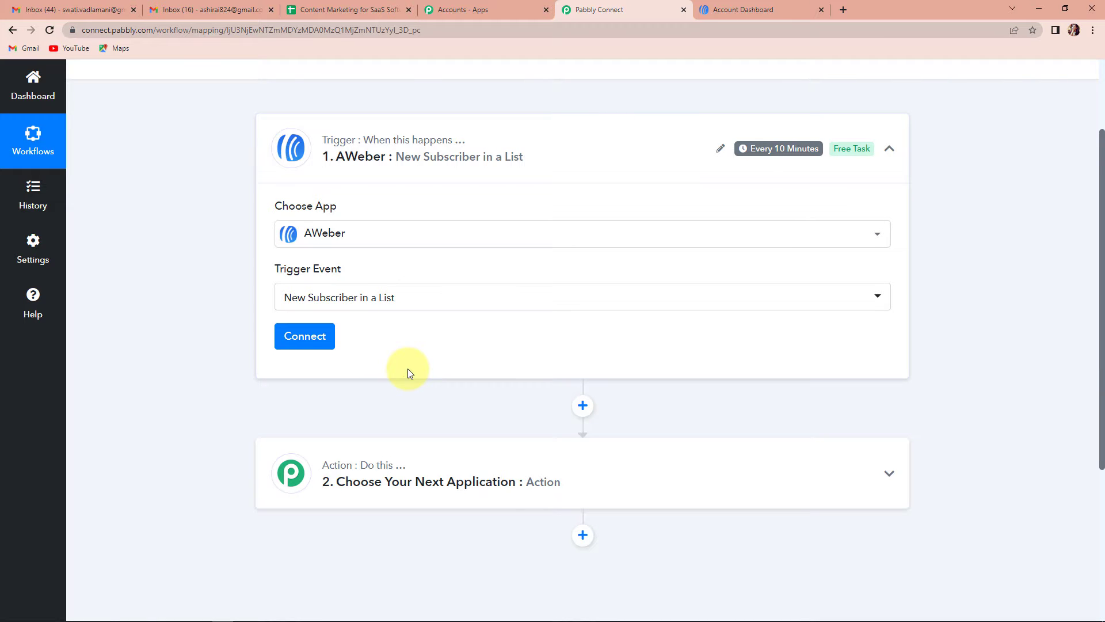
scroll(407, 368, down, 1)
- Add a new AWeber connection and grant Pabbly Connect access to the account
click(295, 276)
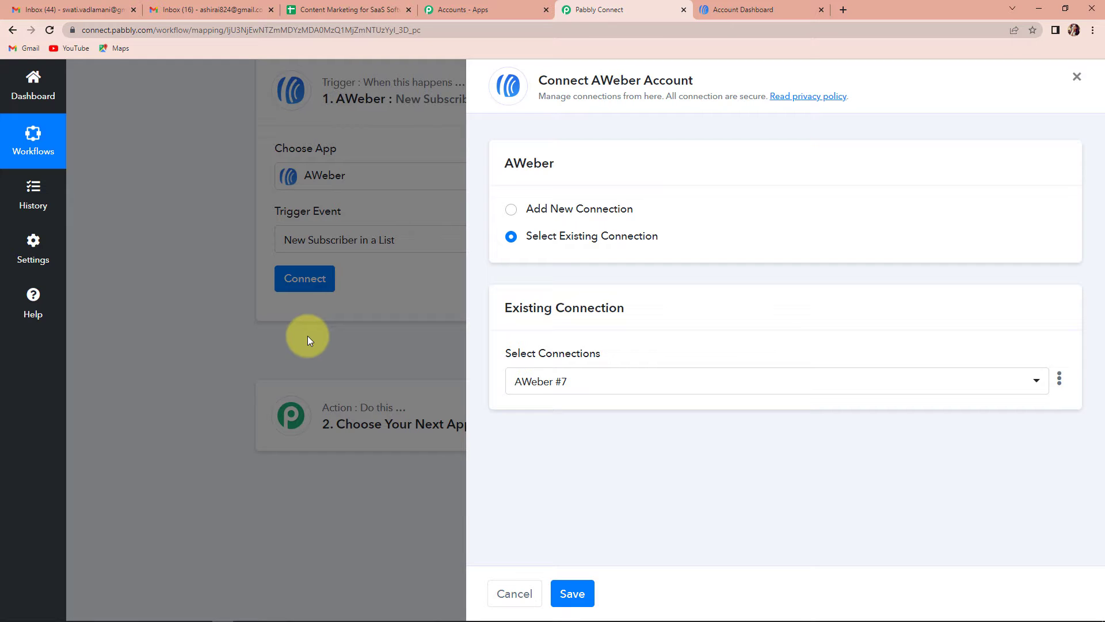
click(525, 215)
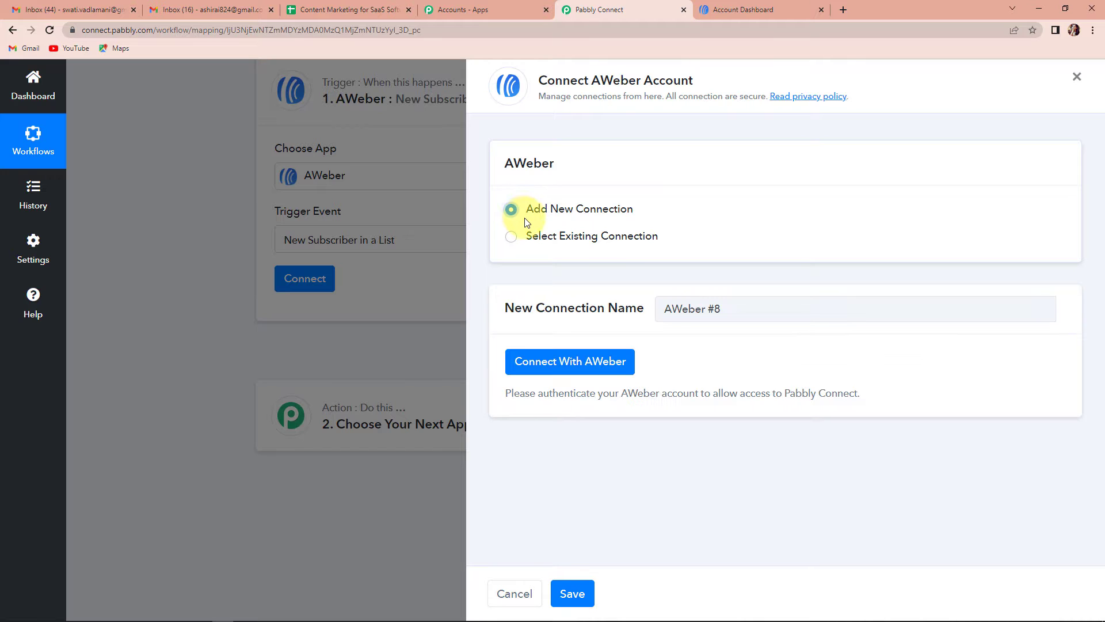
click(592, 361)
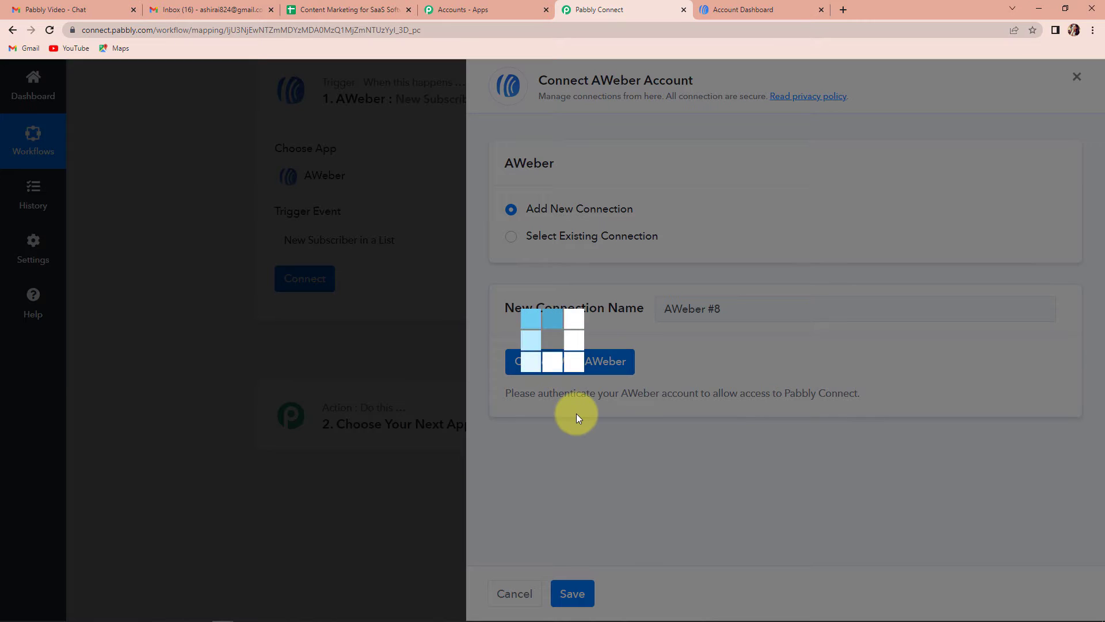
scroll(356, 174, down, 7)
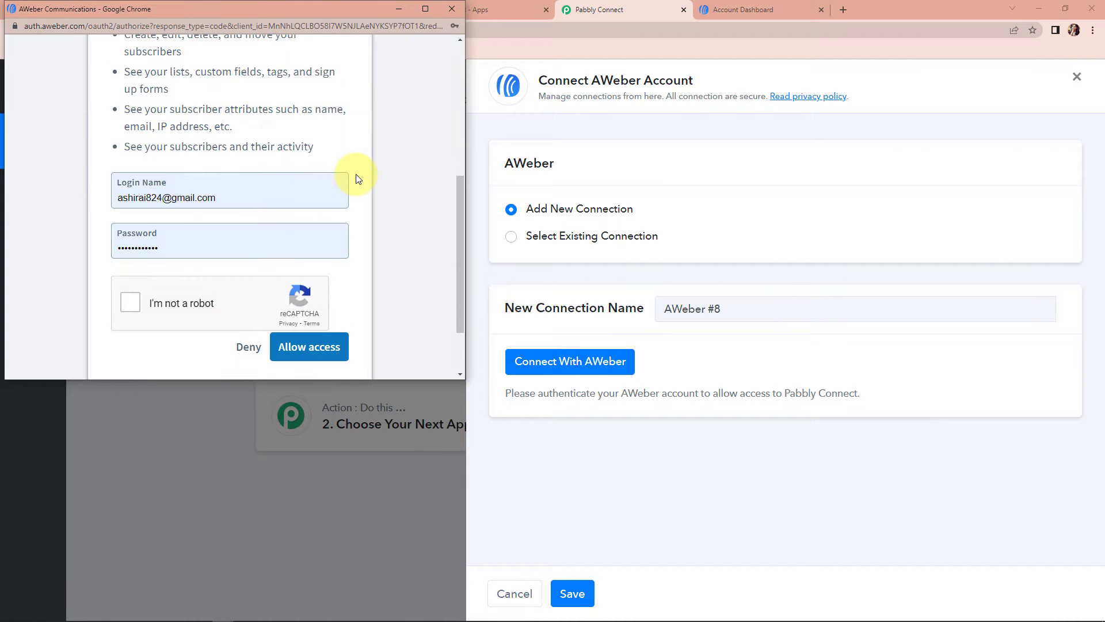
click(126, 305)
click(316, 346)
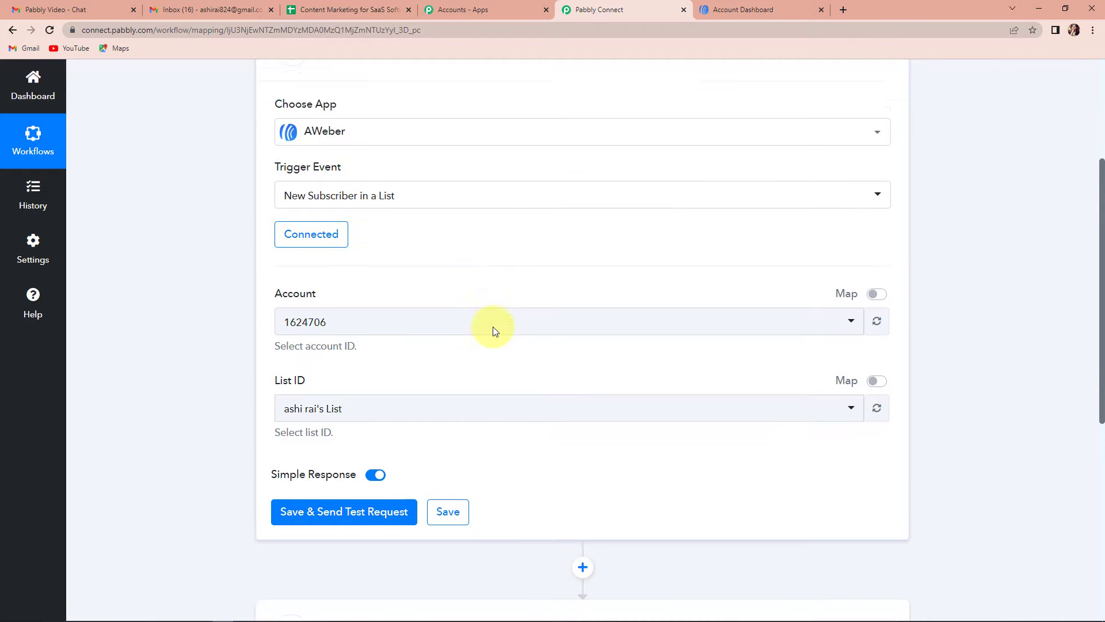
- Save the trigger, send a test request, and switch to the AWeber dashboard
scroll(493, 328, down, 2)
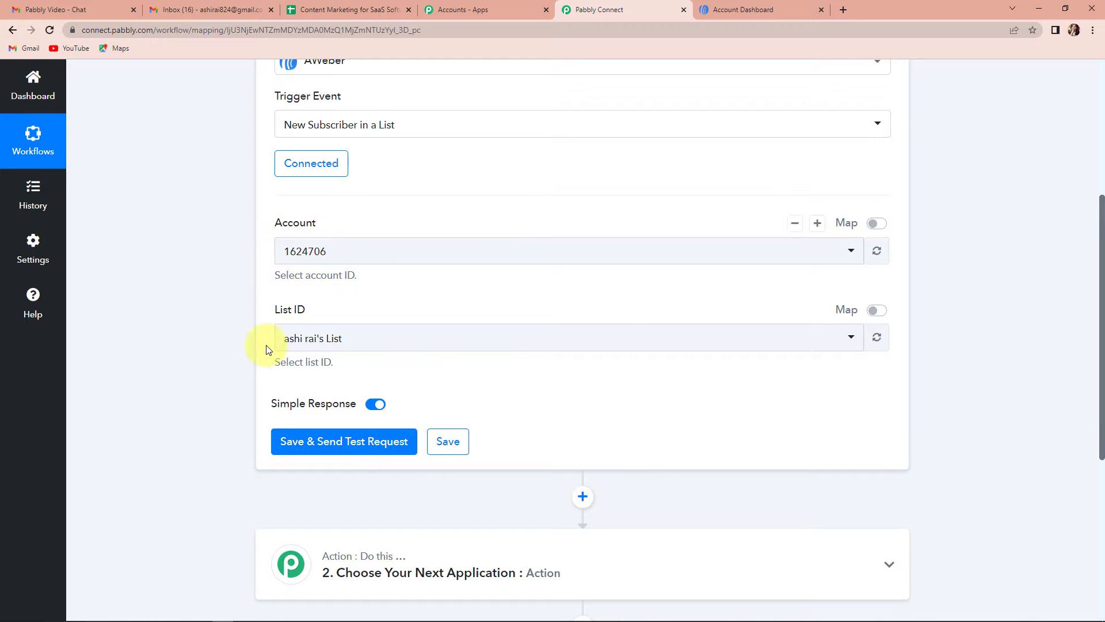
click(352, 441)
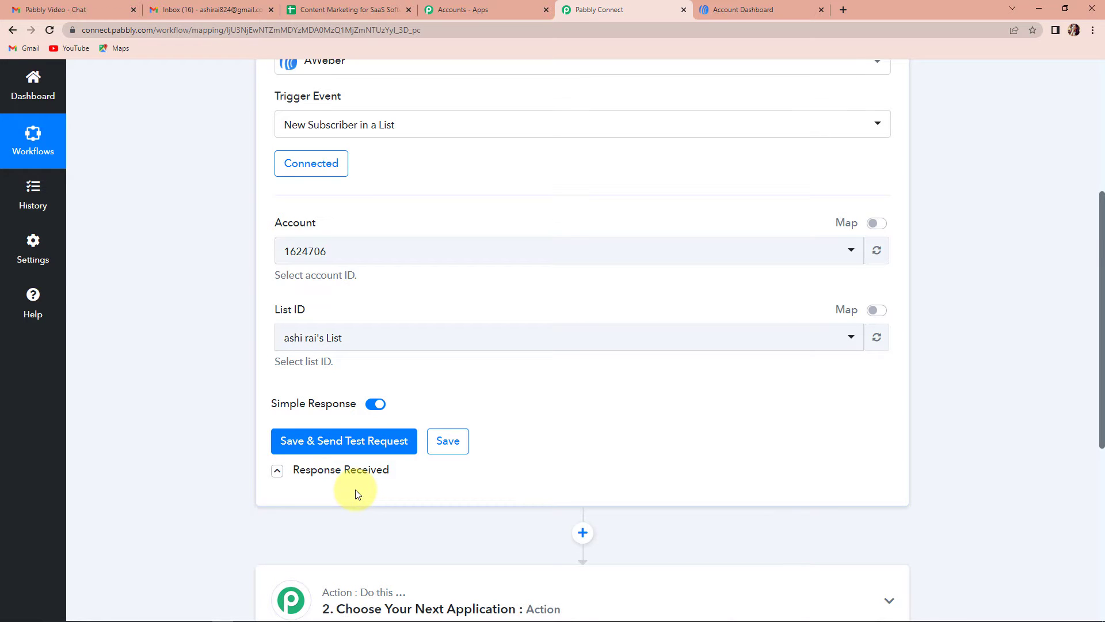
click(751, 10)
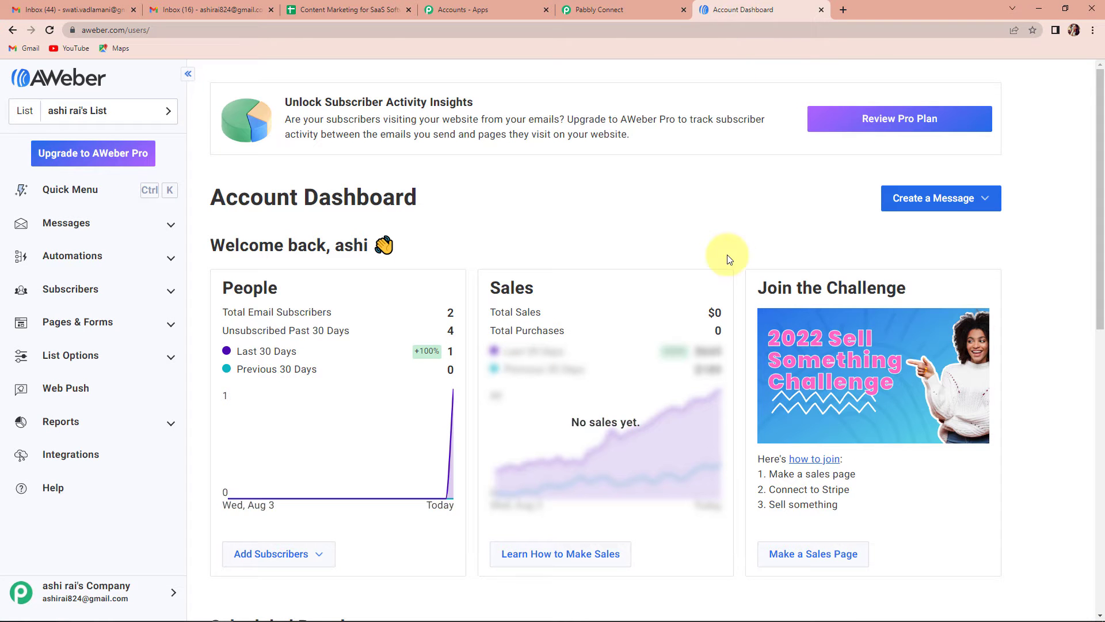
- Open AWeber's Add a Subscriber form and enter the name 'Test Subscriber' and a test e-mail
click(85, 289)
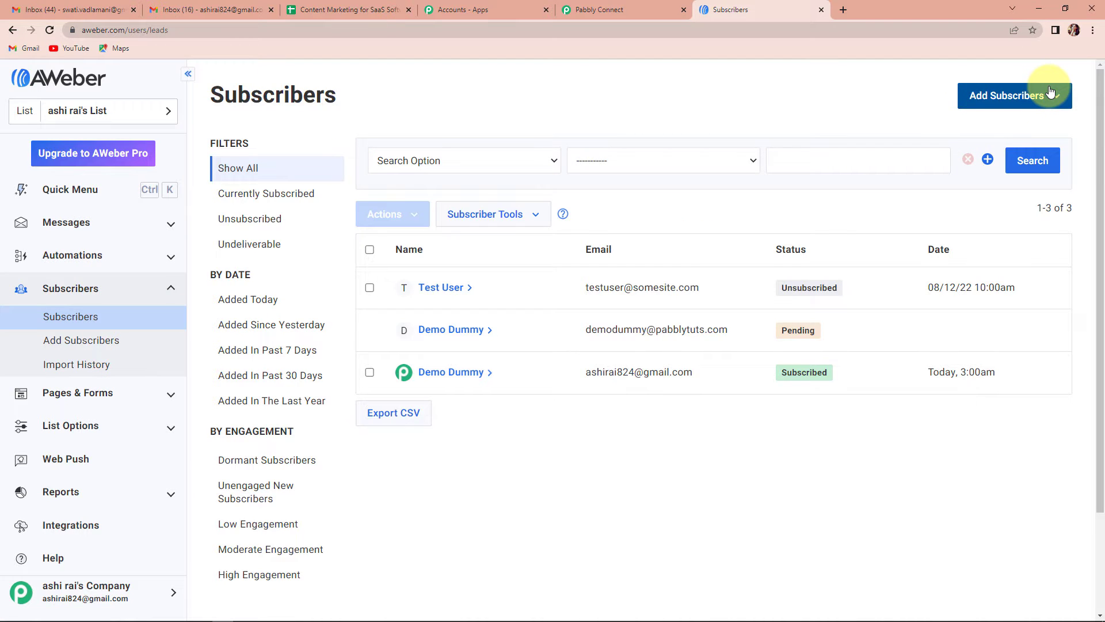
click(1041, 95)
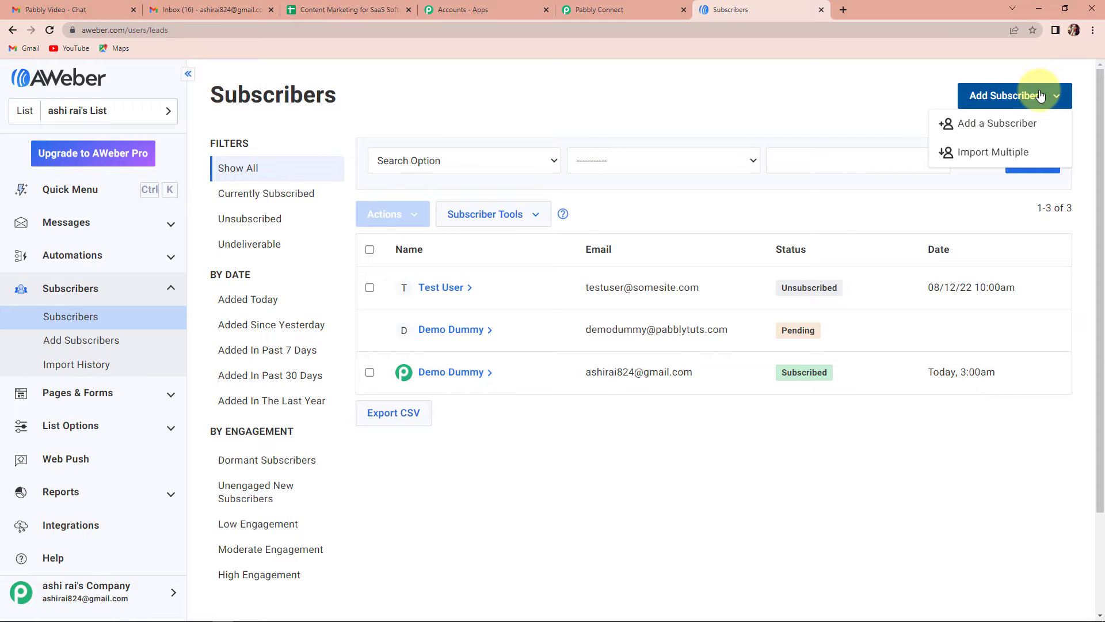
click(989, 126)
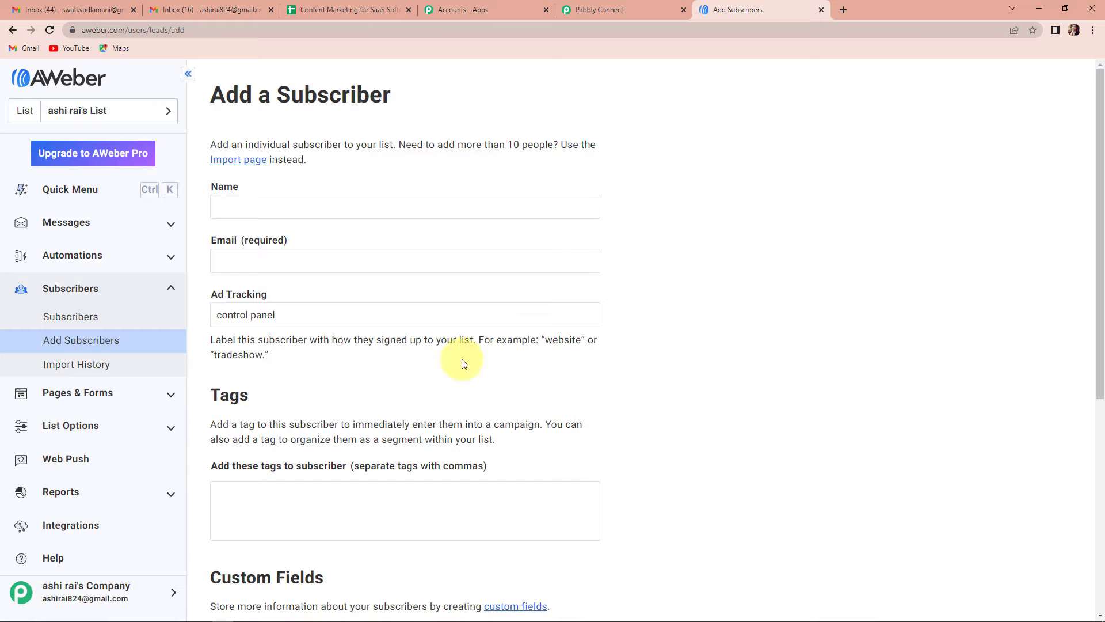
click(266, 209)
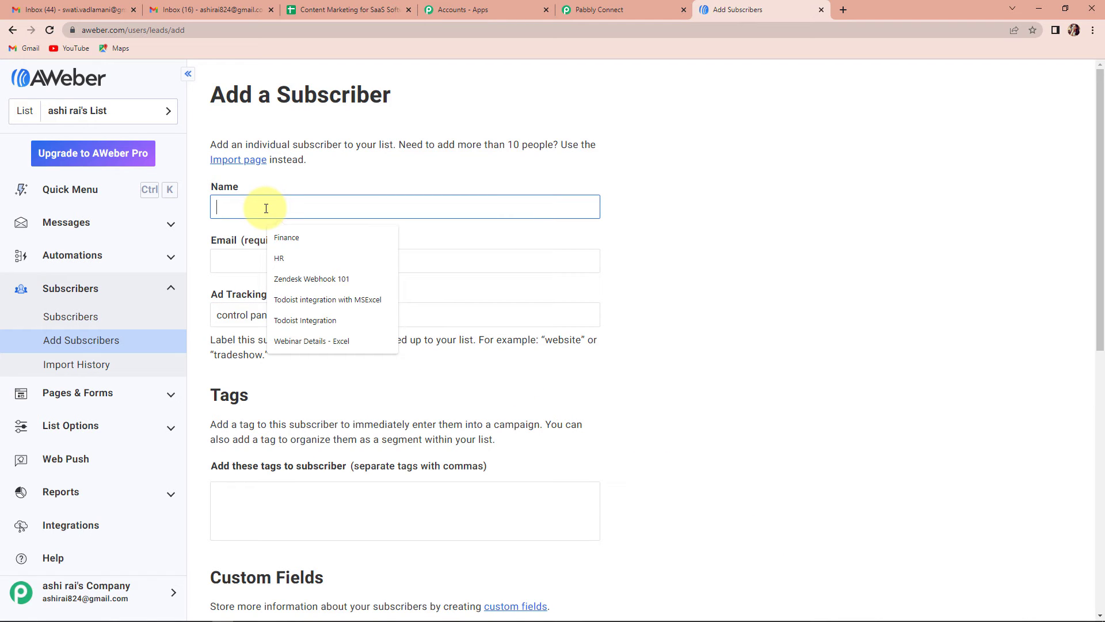
text(Test S)
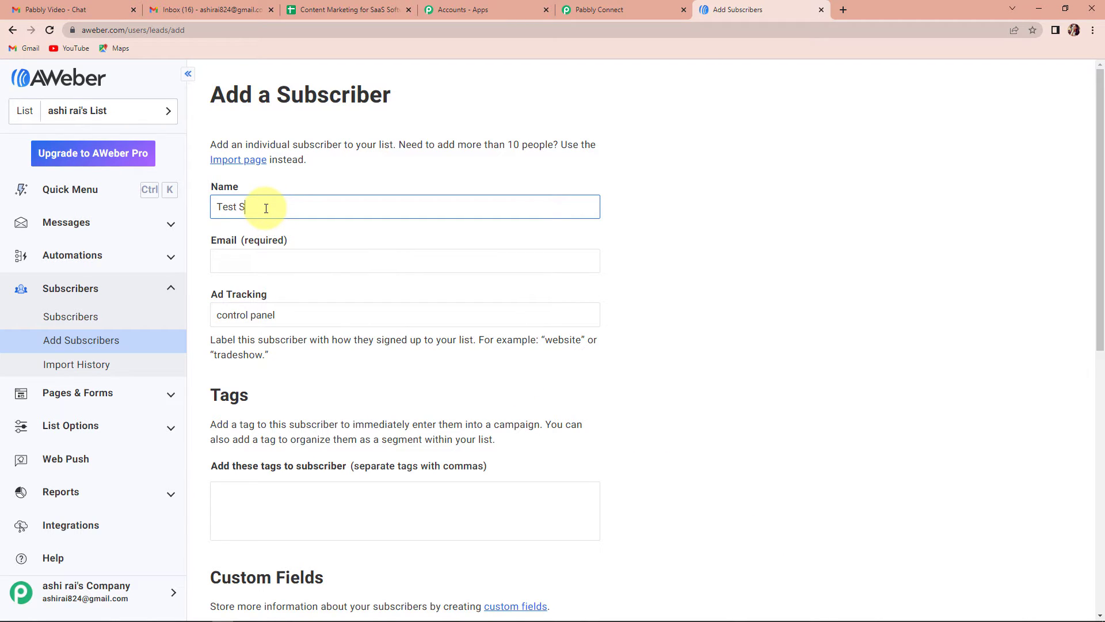
text(ubscriber)
click(245, 262)
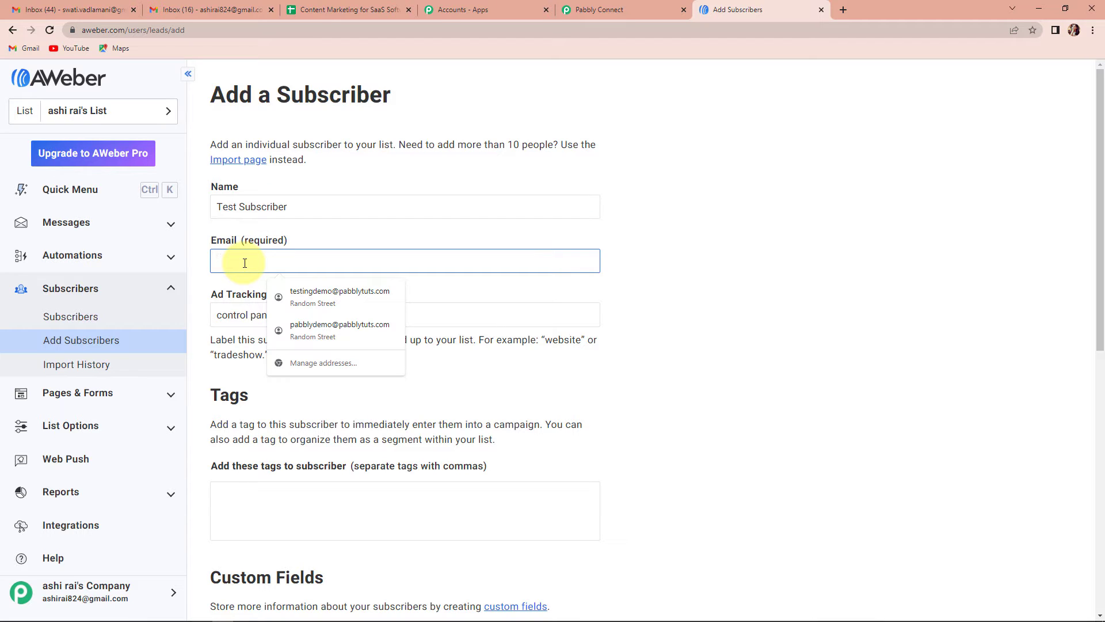
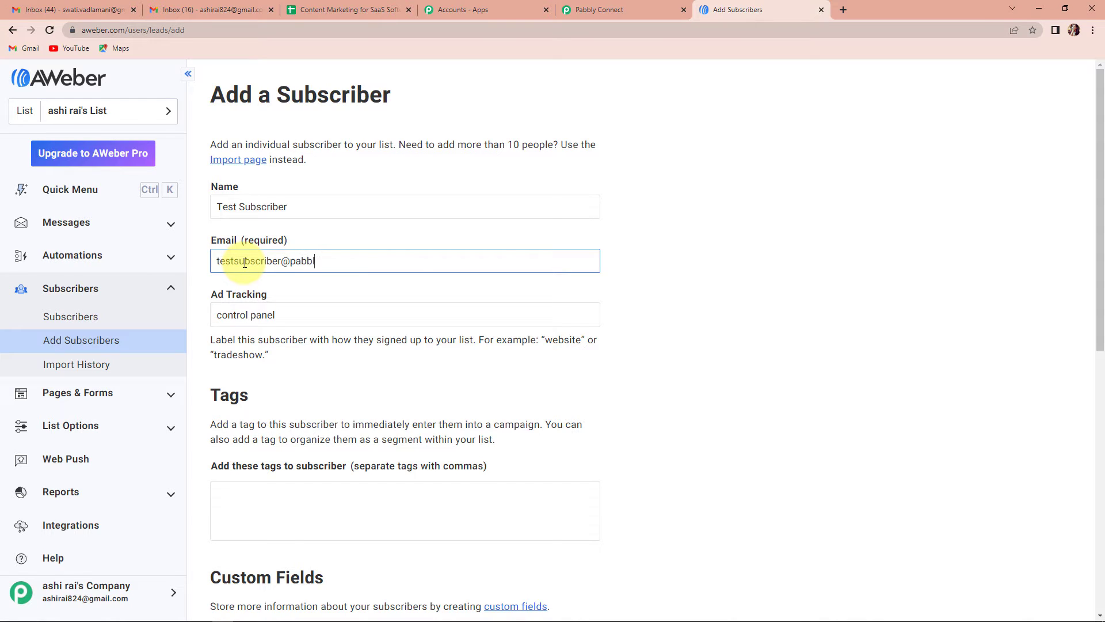
- Replace the ad tracking label with 'Website' and apply the 'new subscriber' tag
click(284, 315)
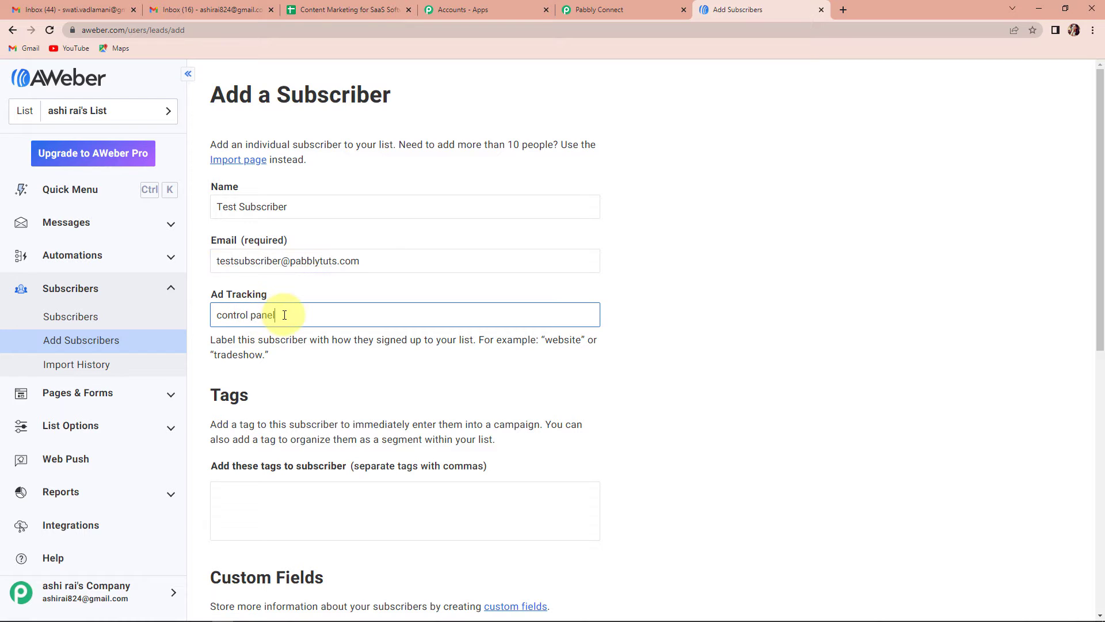
drag(291, 315, 157, 312)
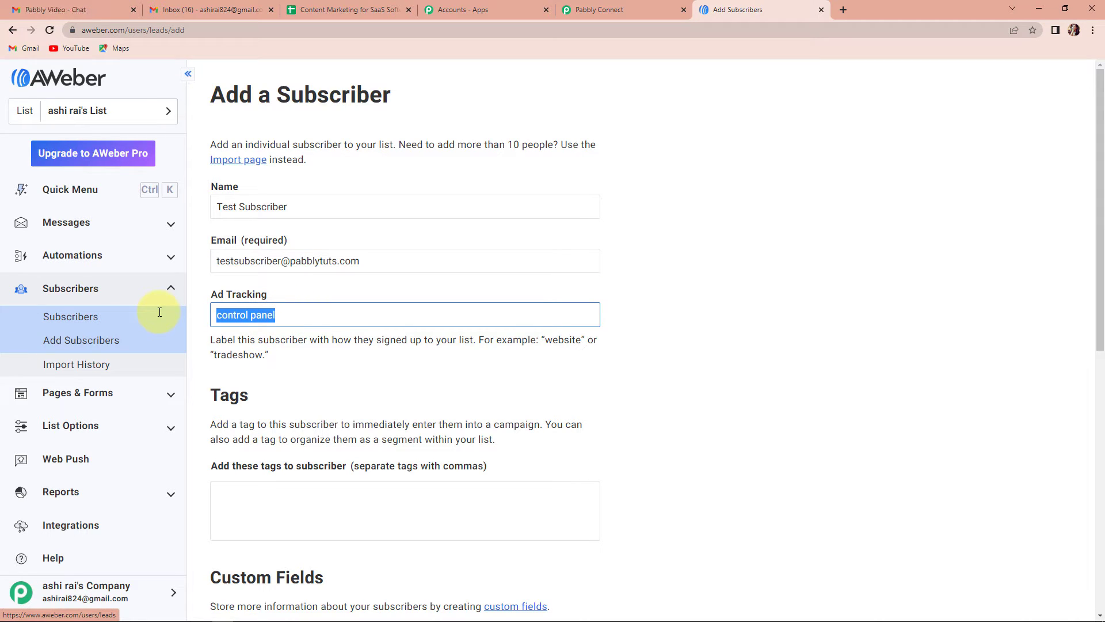
text(Website)
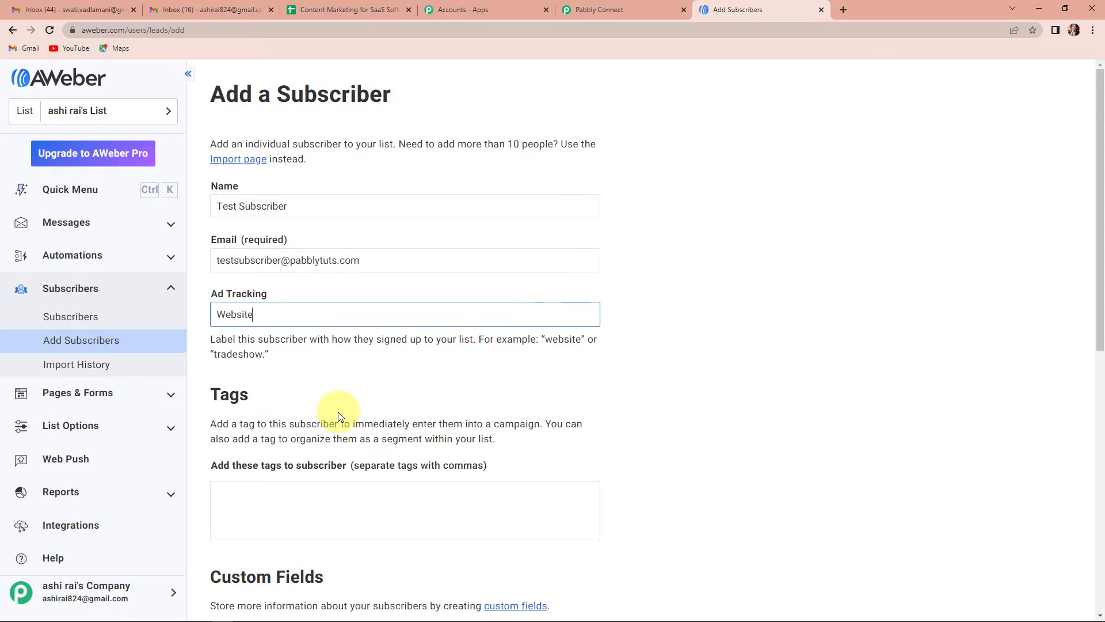
scroll(276, 360, down, 2)
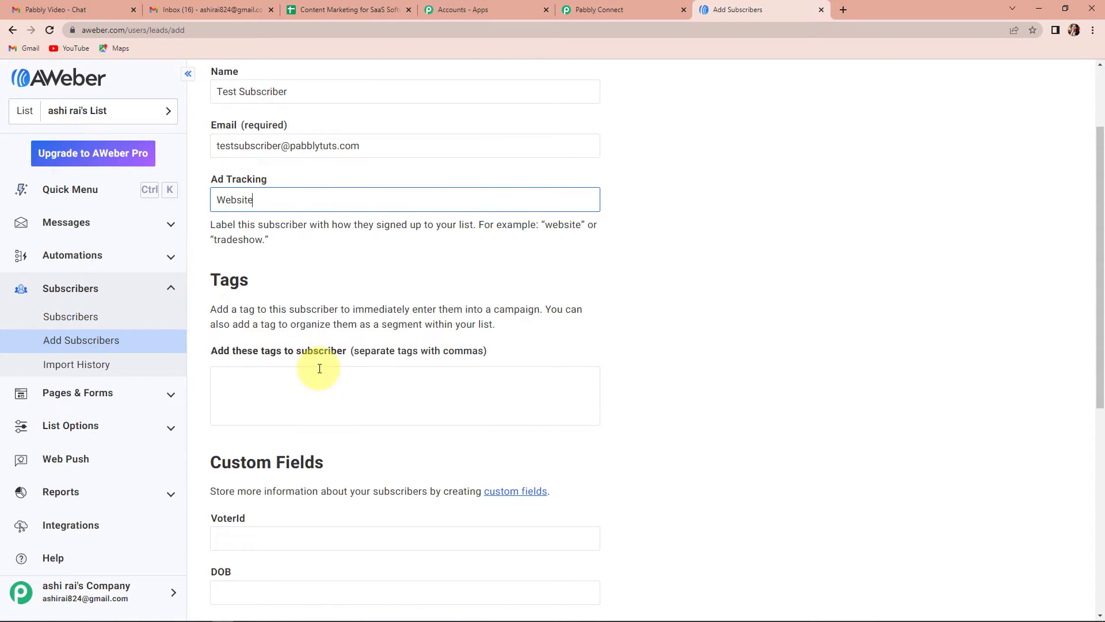
click(298, 397)
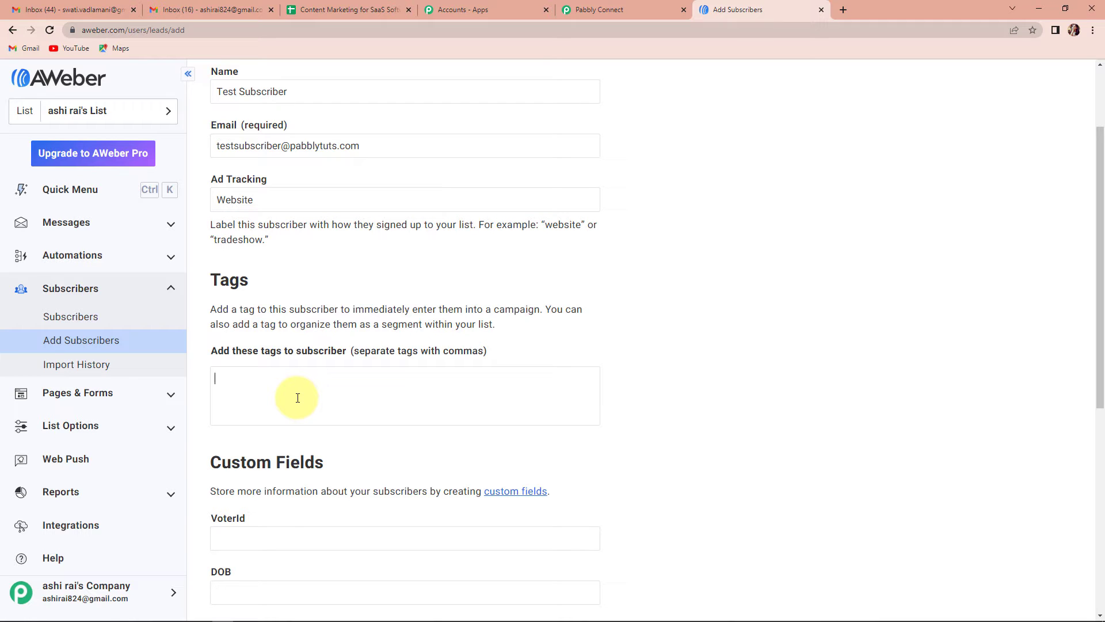
text(New)
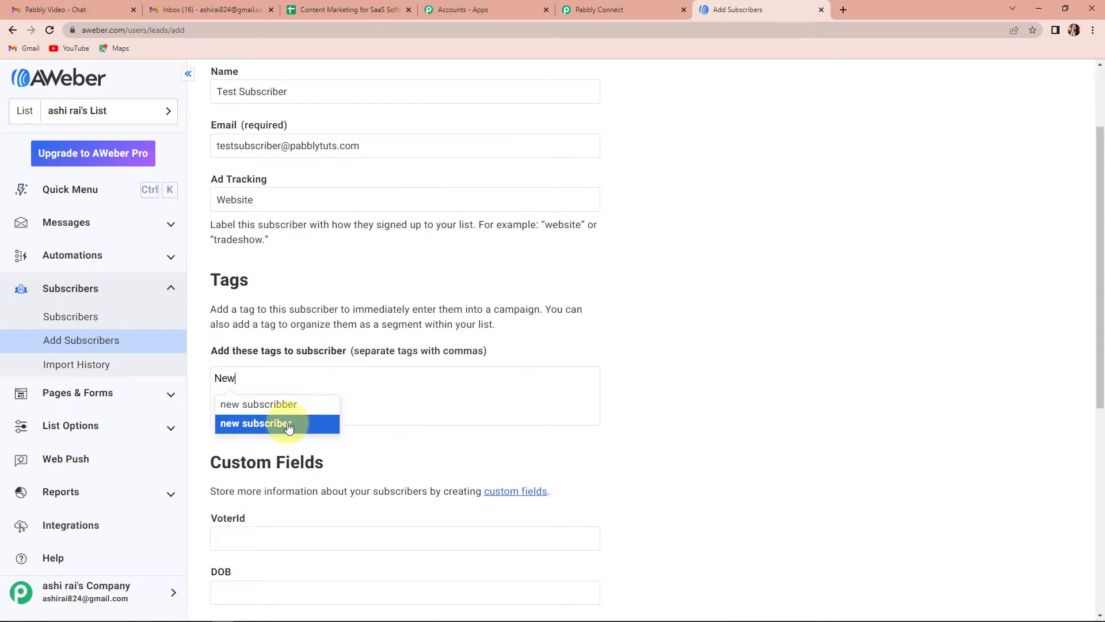
click(288, 425)
scroll(683, 360, down, 5)
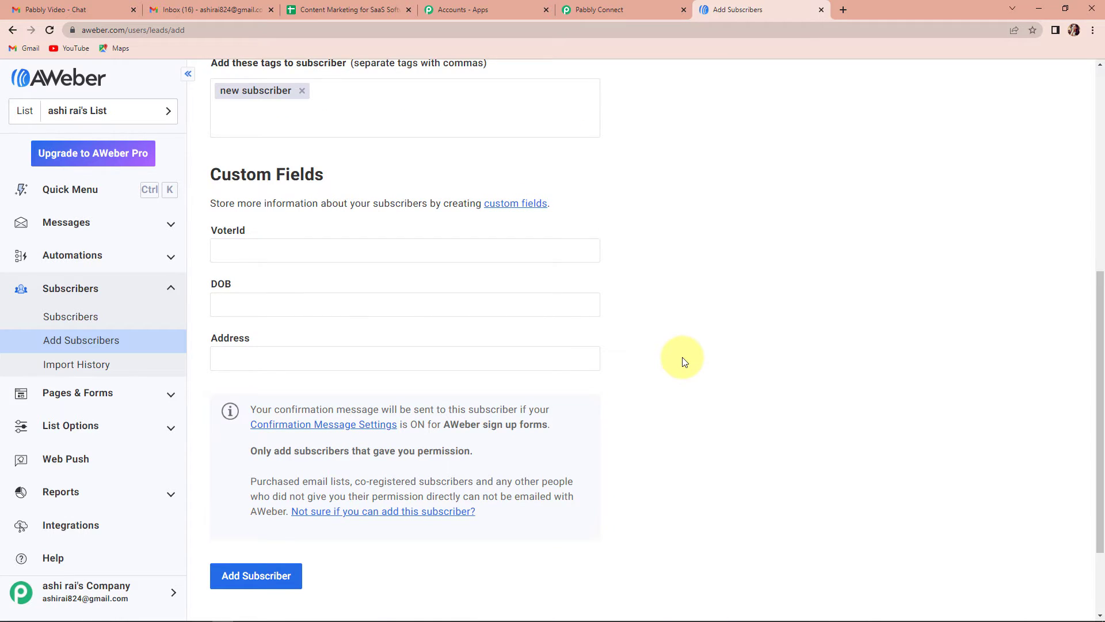
- Fill VoterId with 12345 and the date of birth with 11/09/1985
click(218, 253)
text(1)
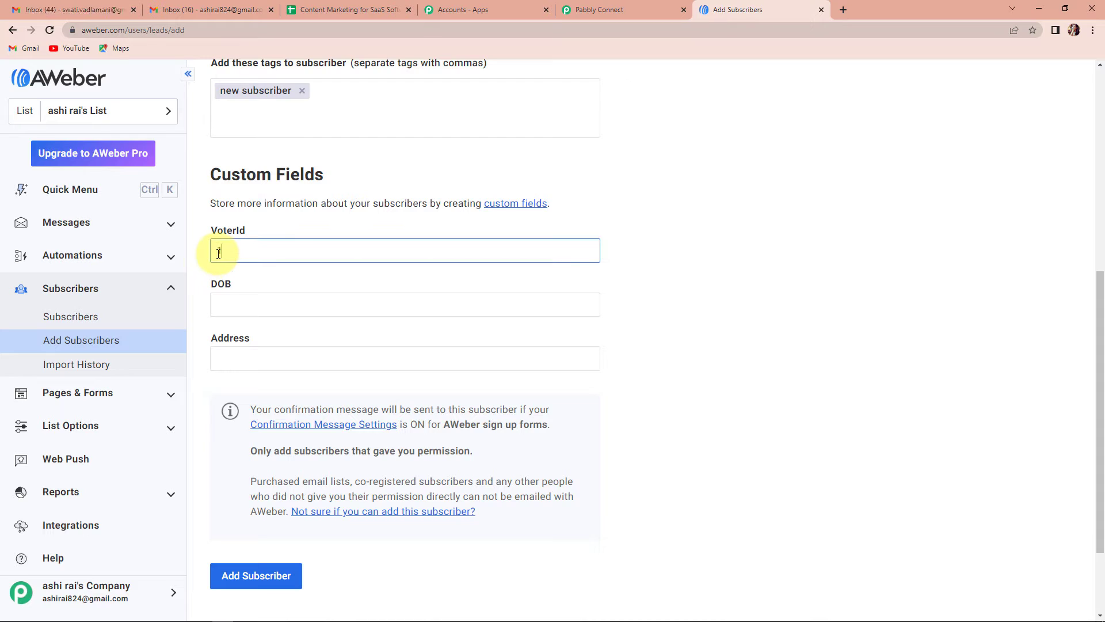
text(2345)
click(251, 300)
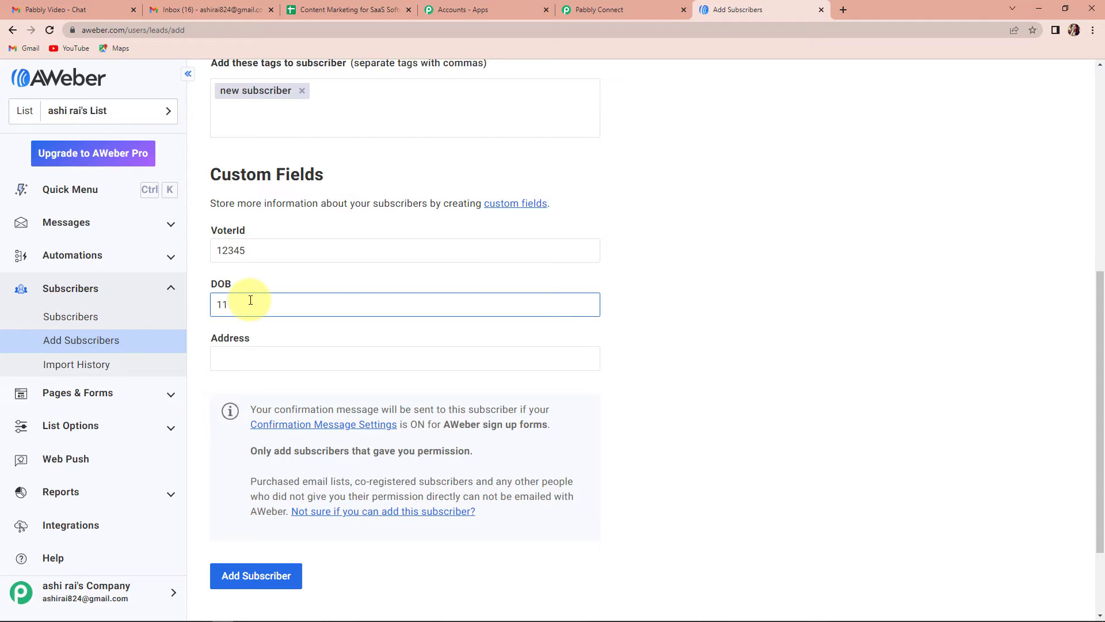
text(11/09/1985)
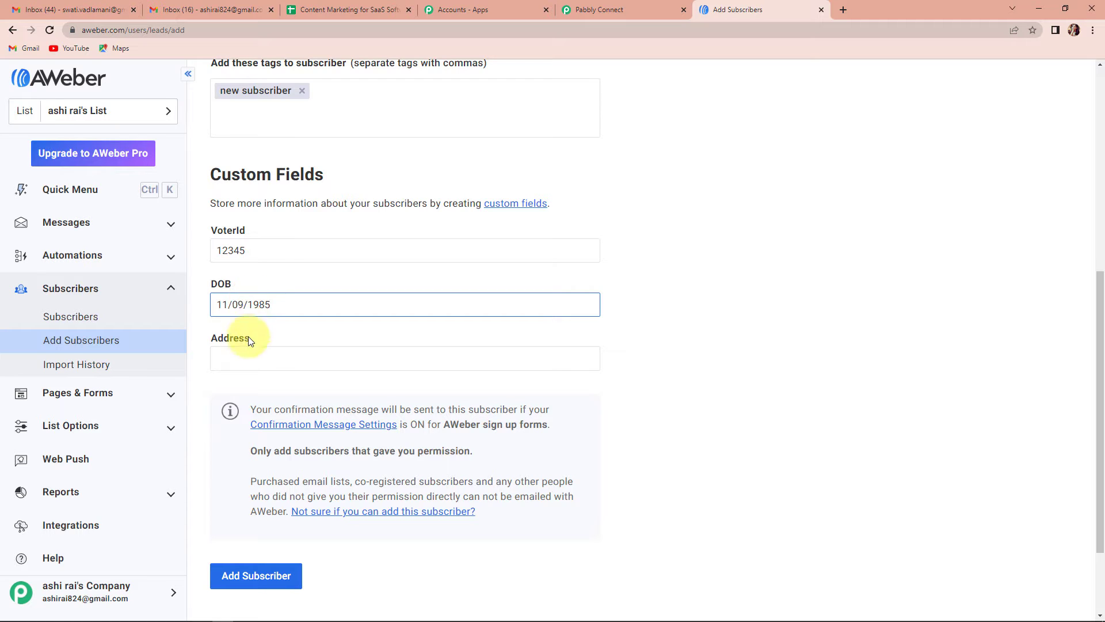
- Enter a sample address and submit the subscriber to the list
click(250, 366)
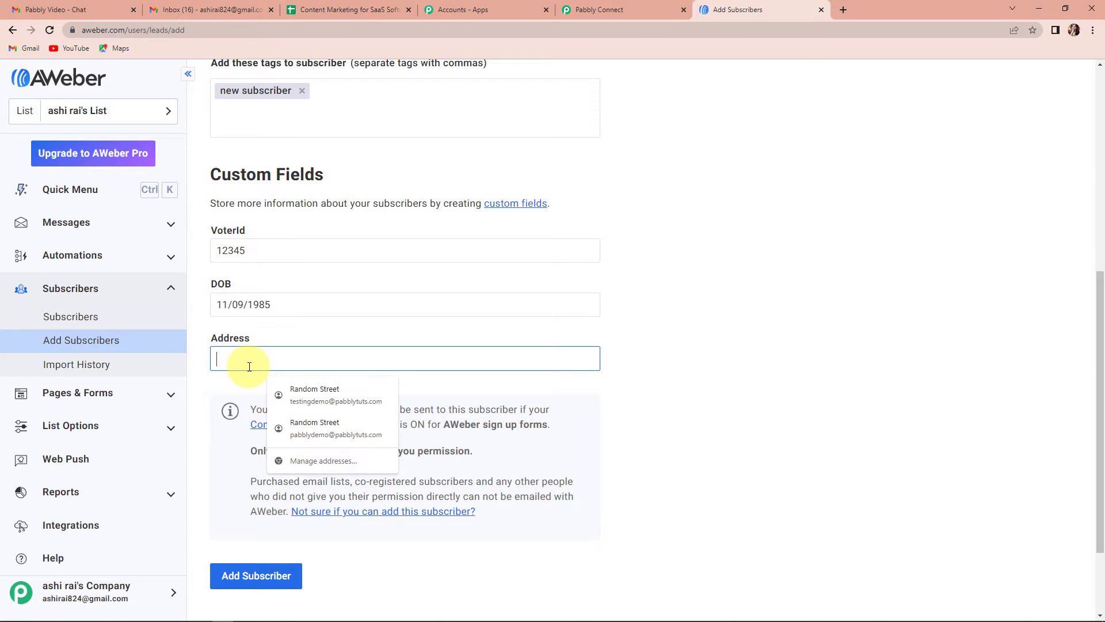
click(332, 392)
click(334, 366)
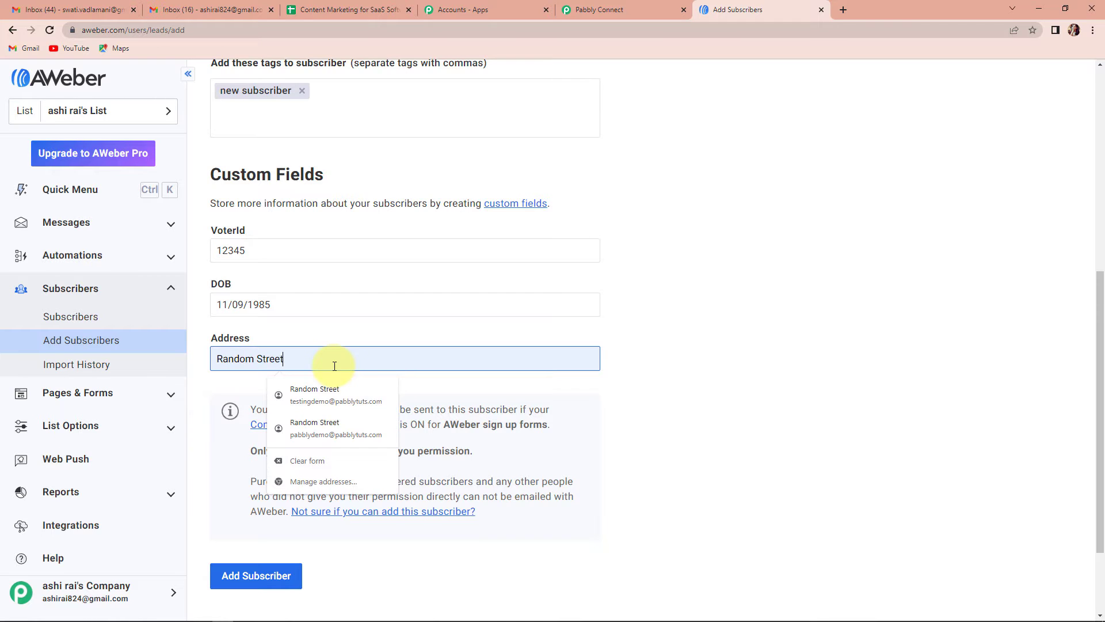
text(, Random)
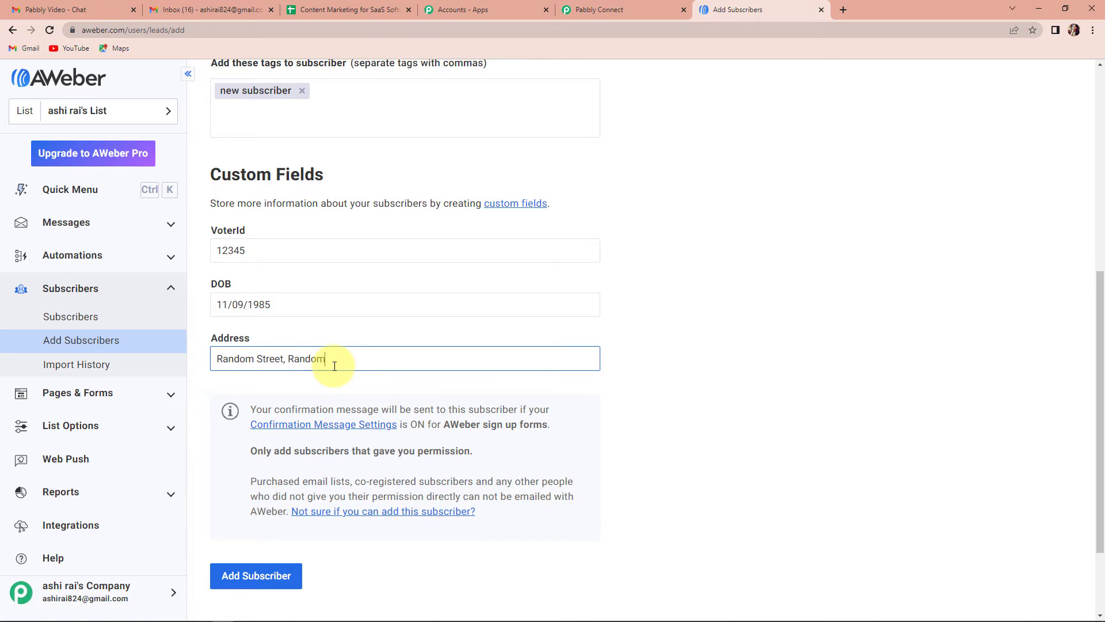
text( City, 462042)
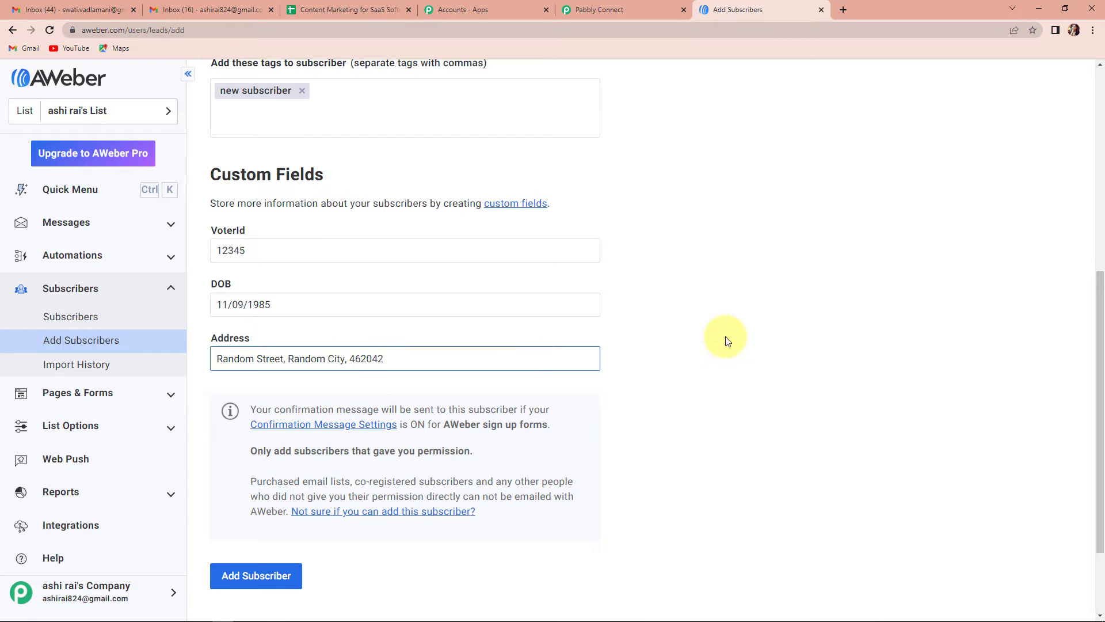
click(725, 337)
scroll(647, 389, down, 2)
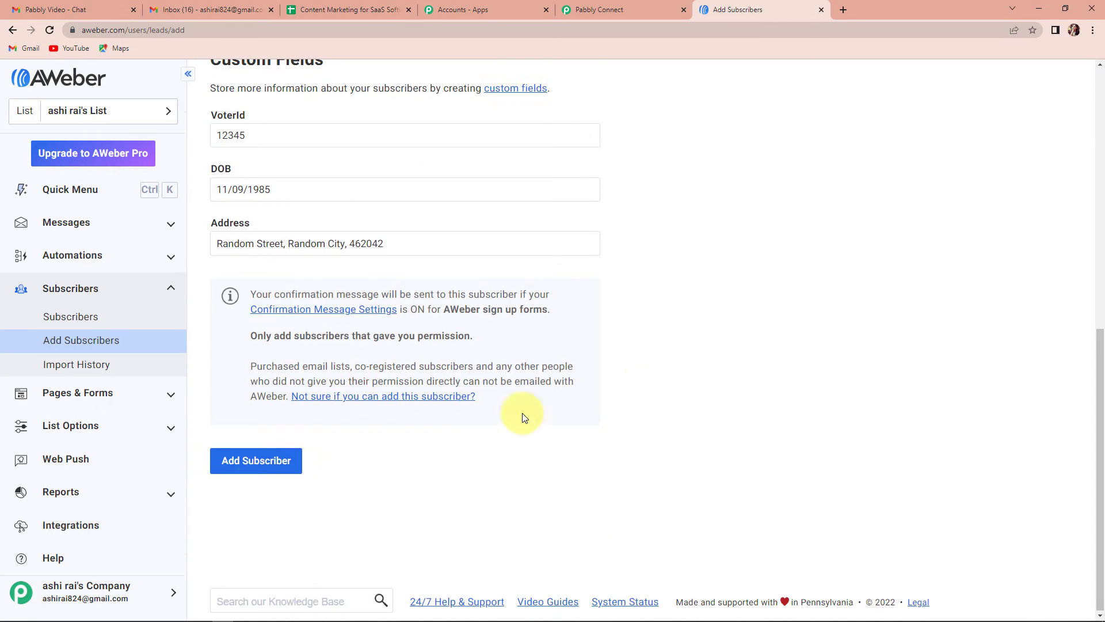
click(264, 467)
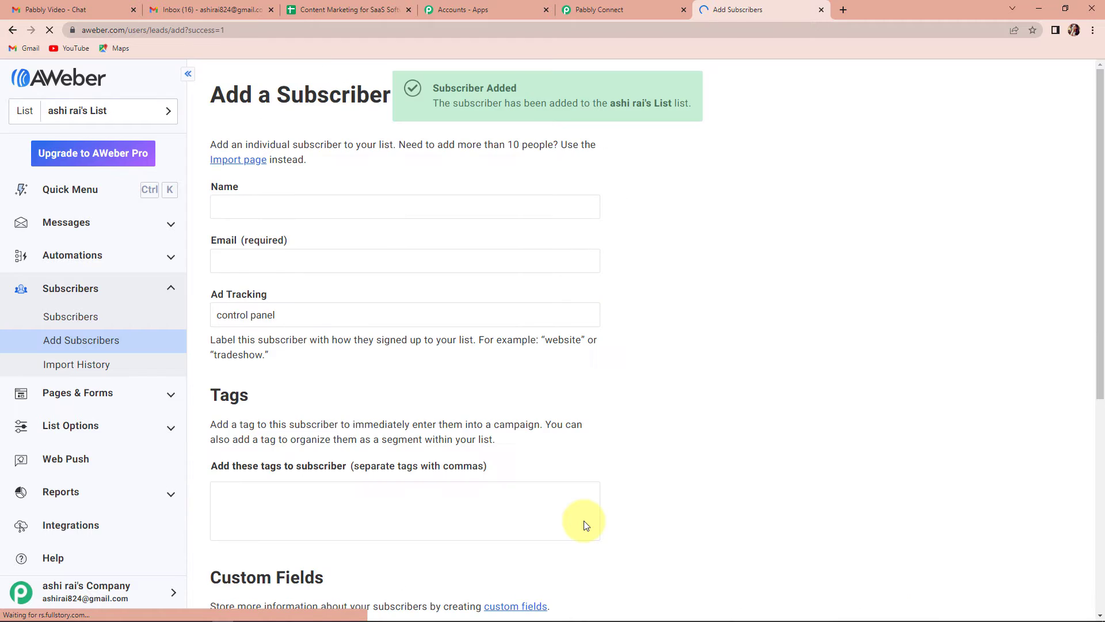
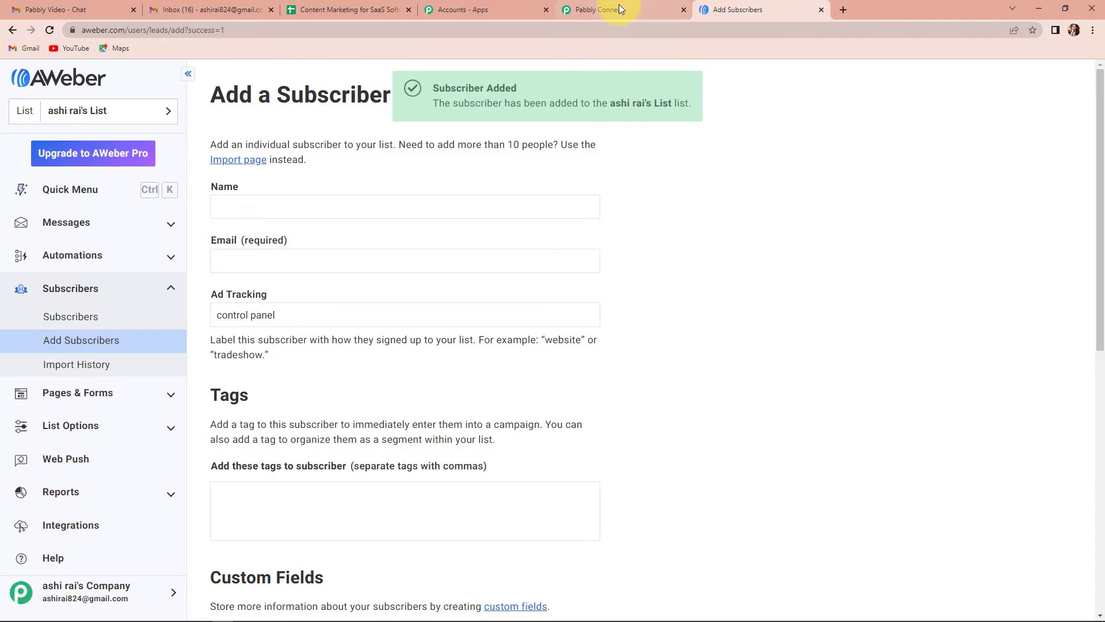
- Send a test request and review the returned subscriber fields, including the 'new subscriber' tag and list name
click(362, 453)
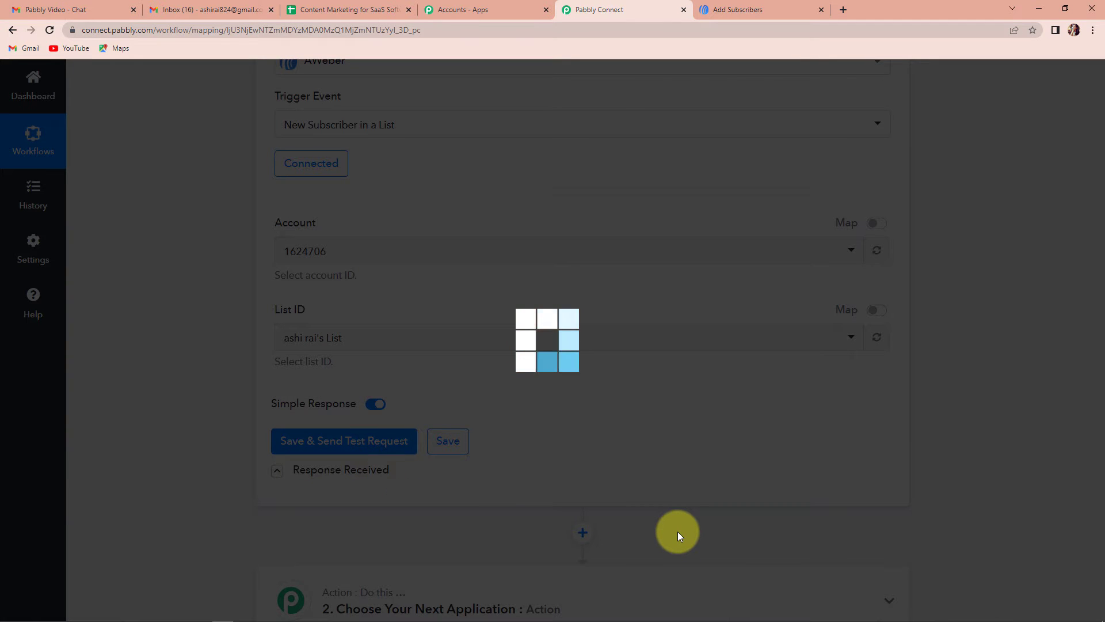
scroll(917, 439, down, 3)
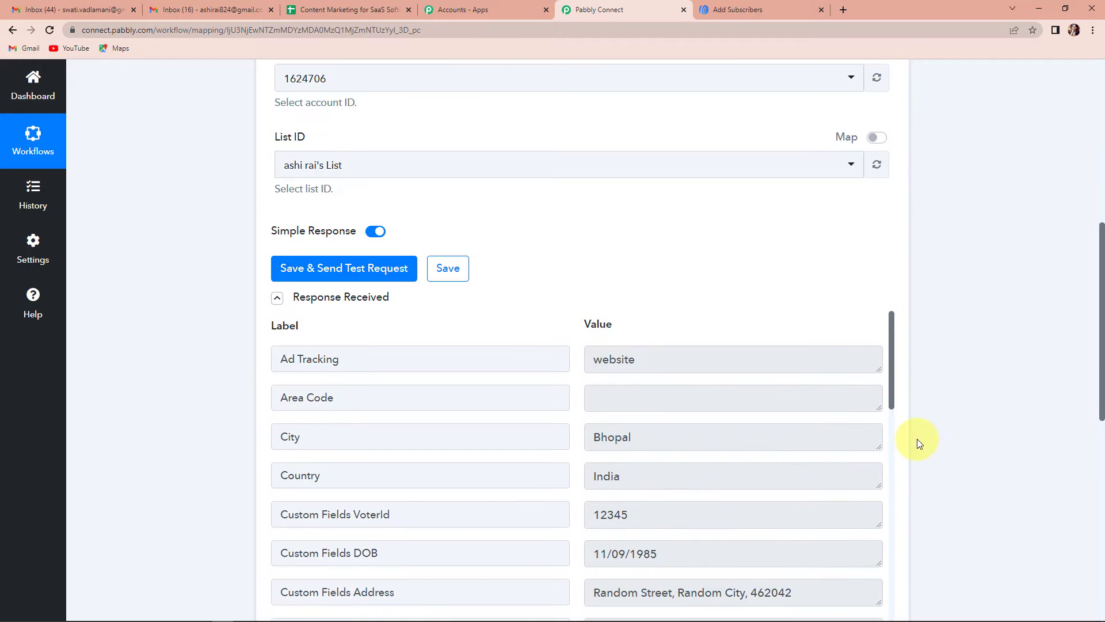
scroll(954, 437, down, 2)
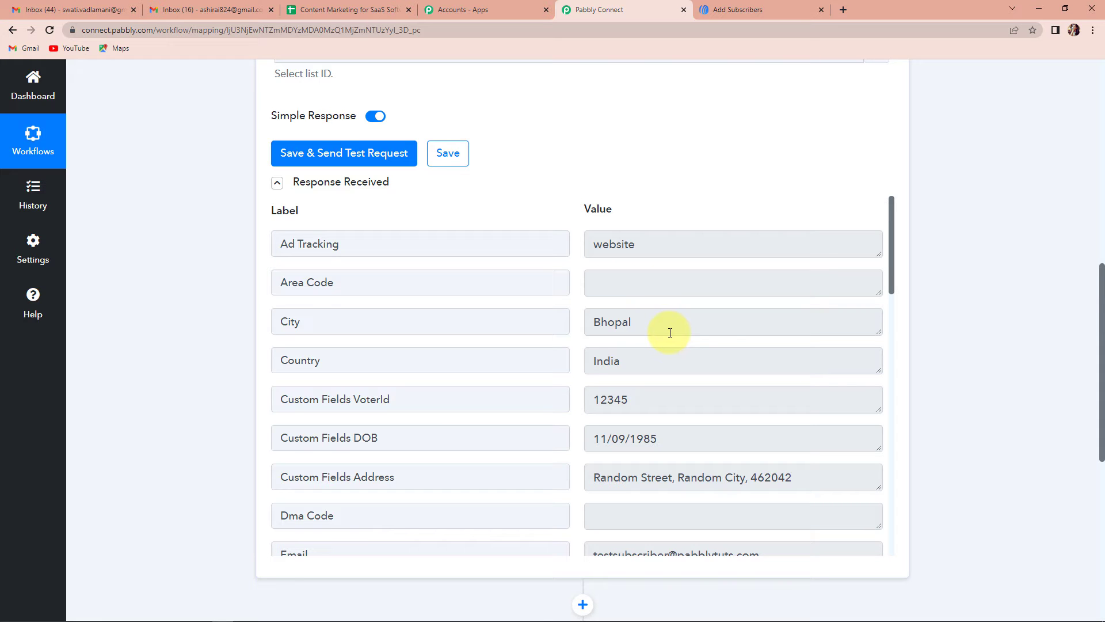
scroll(670, 333, down, 1)
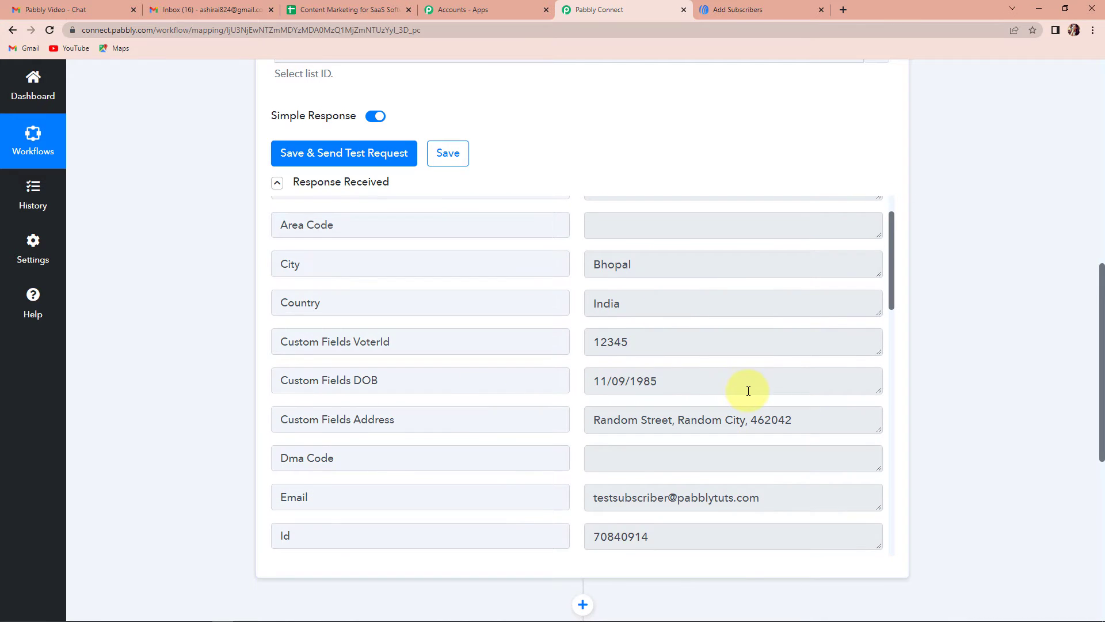
scroll(749, 391, down, 2)
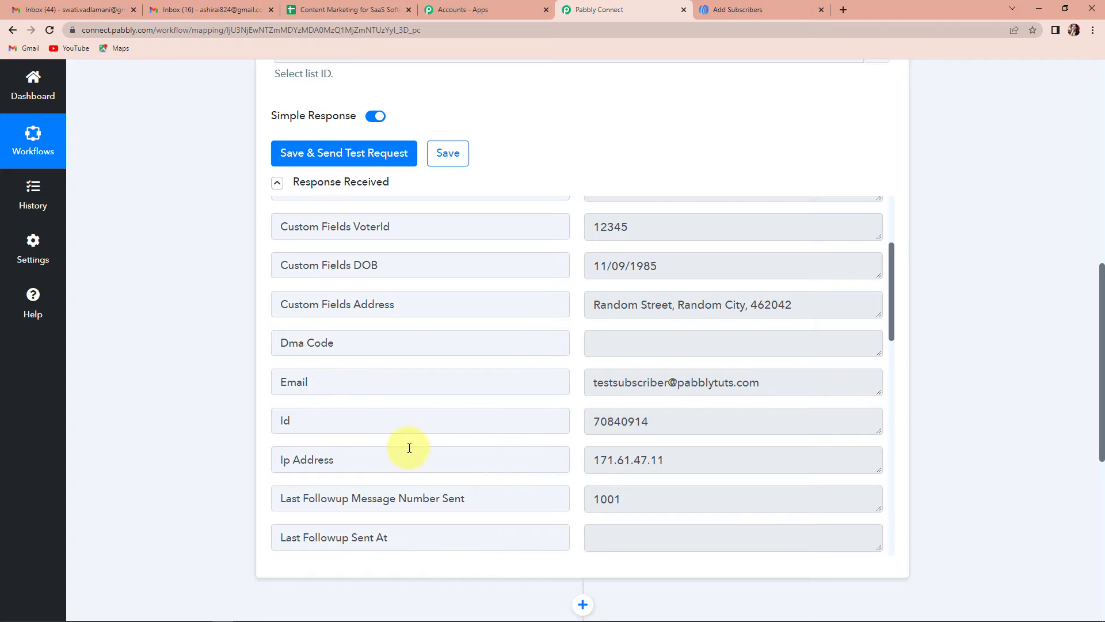
scroll(754, 438, down, 4)
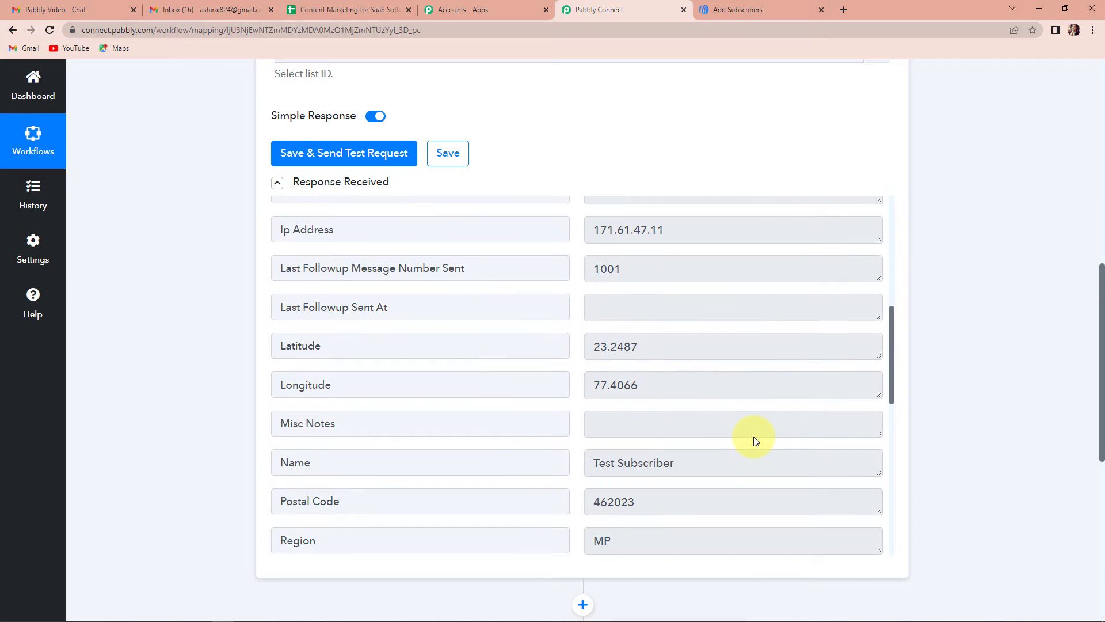
scroll(754, 436, down, 2)
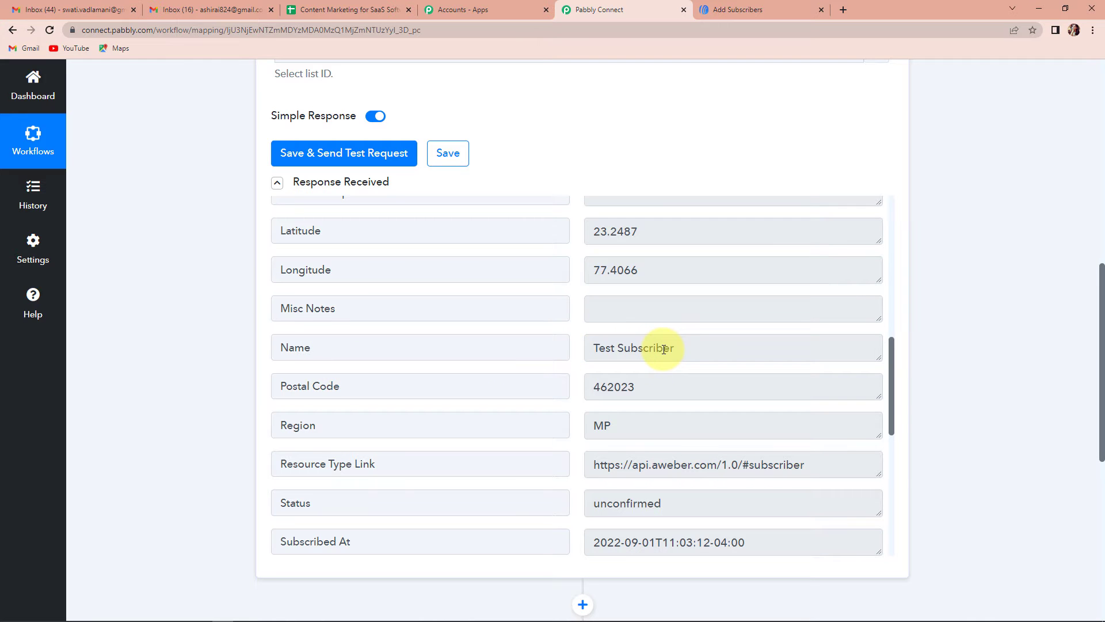
scroll(663, 350, down, 2)
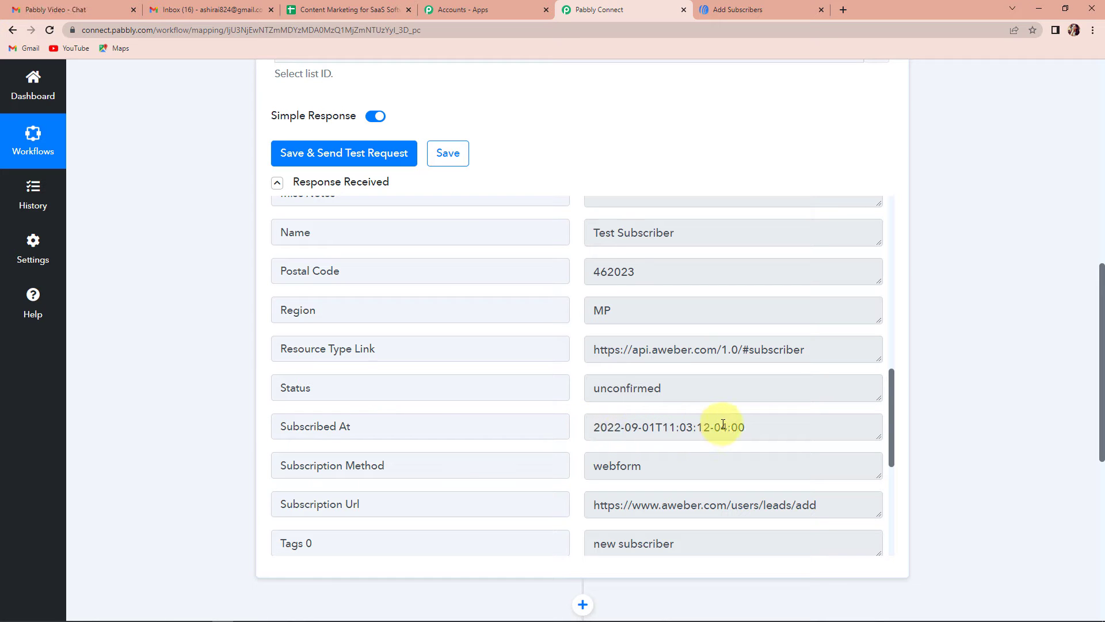
scroll(722, 424, down, 1)
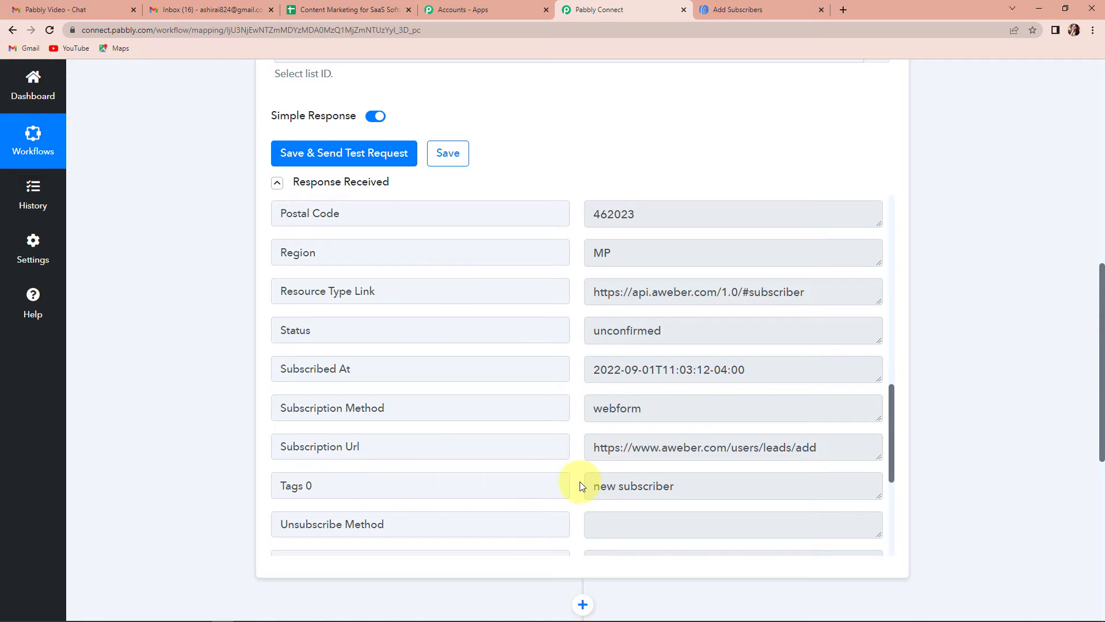
scroll(664, 480, down, 3)
scroll(668, 479, down, 3)
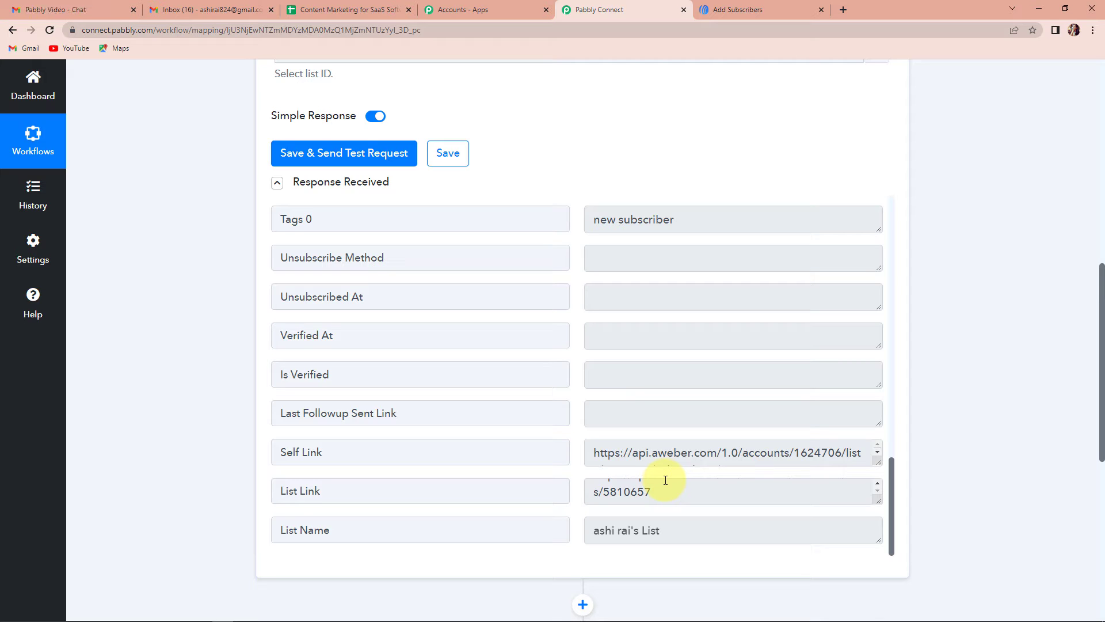
scroll(976, 339, down, 4)
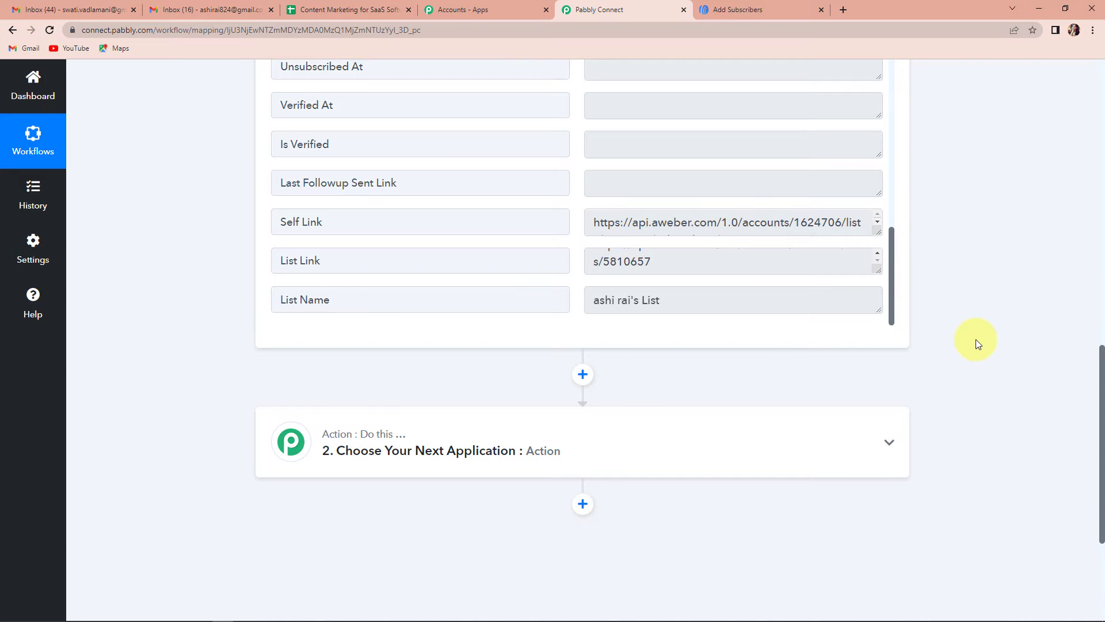
scroll(975, 343, up, 2)
- Set the second step to the Date/Time Formatter app with the Format Date Only action
click(423, 553)
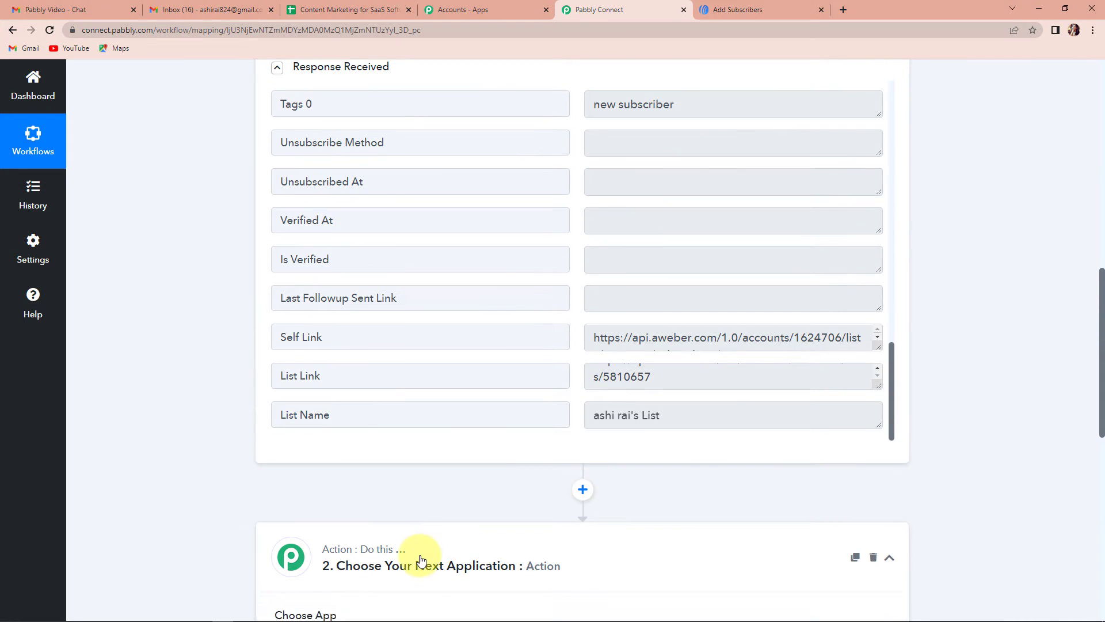
click(375, 523)
text(date)
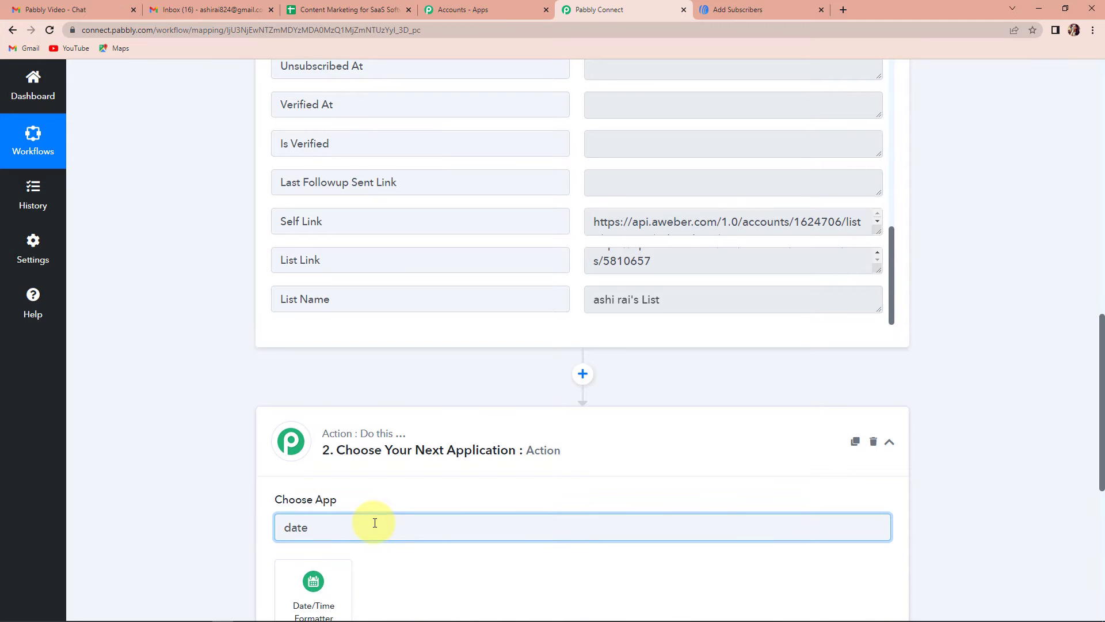
click(308, 478)
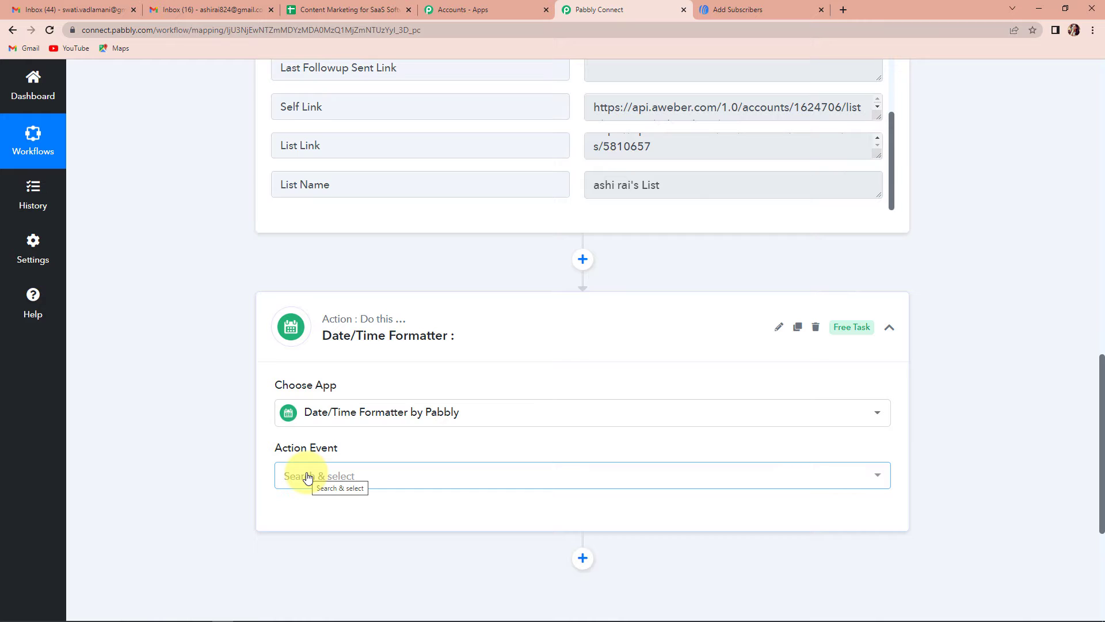
click(303, 478)
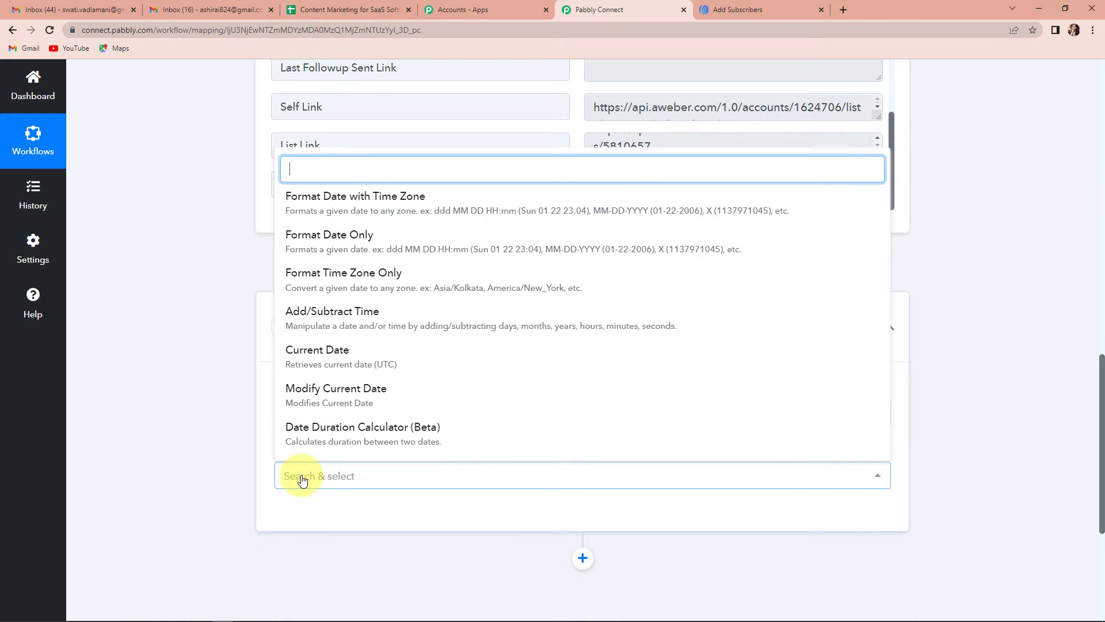
click(318, 242)
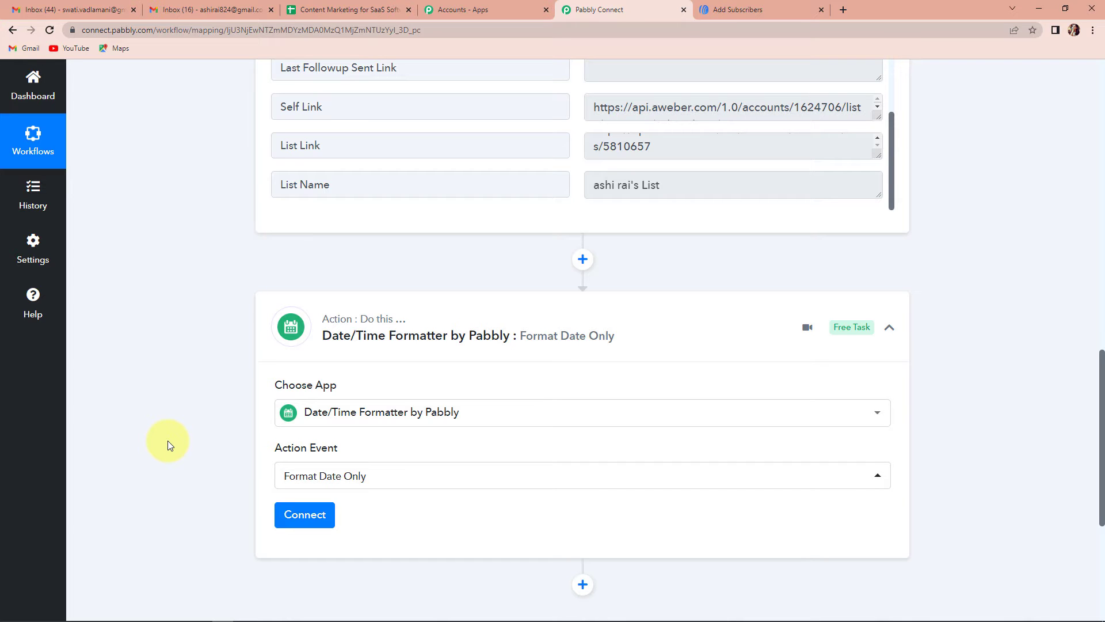
click(304, 514)
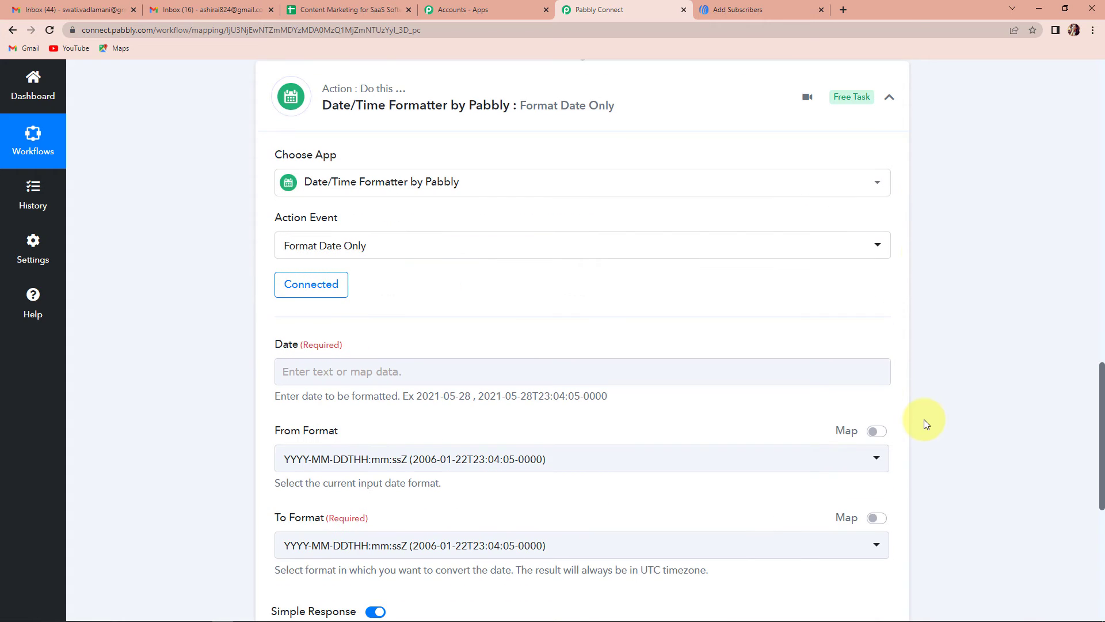
- Map the AWeber trigger's Subscribed At value into the Date field
scroll(575, 374, down, 2)
click(447, 256)
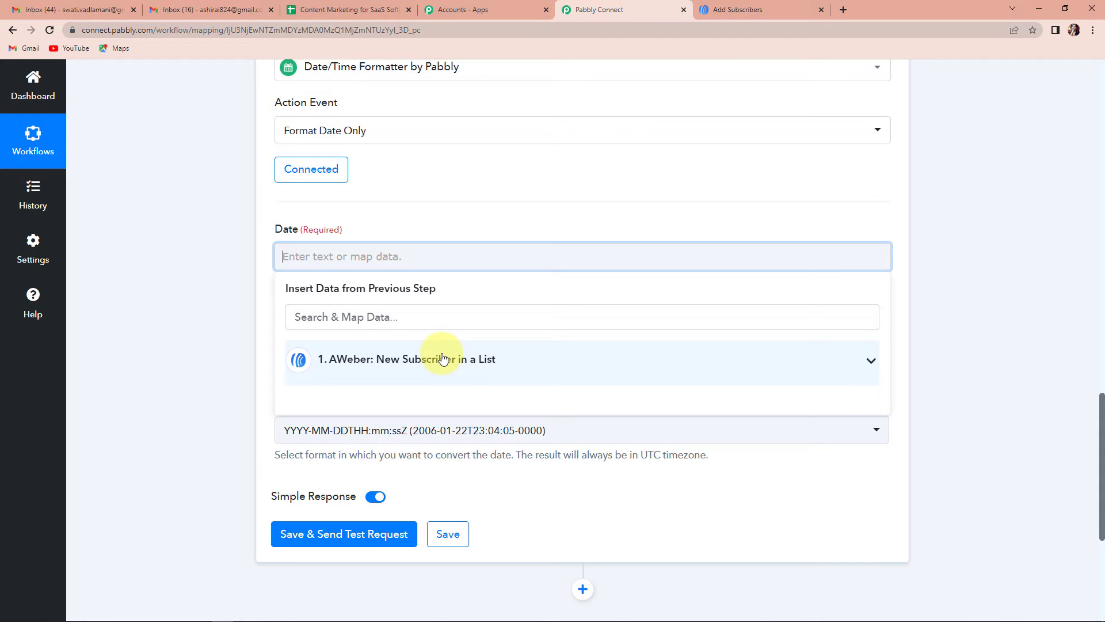
click(442, 358)
scroll(449, 436, down, 5)
scroll(449, 435, down, 5)
click(414, 476)
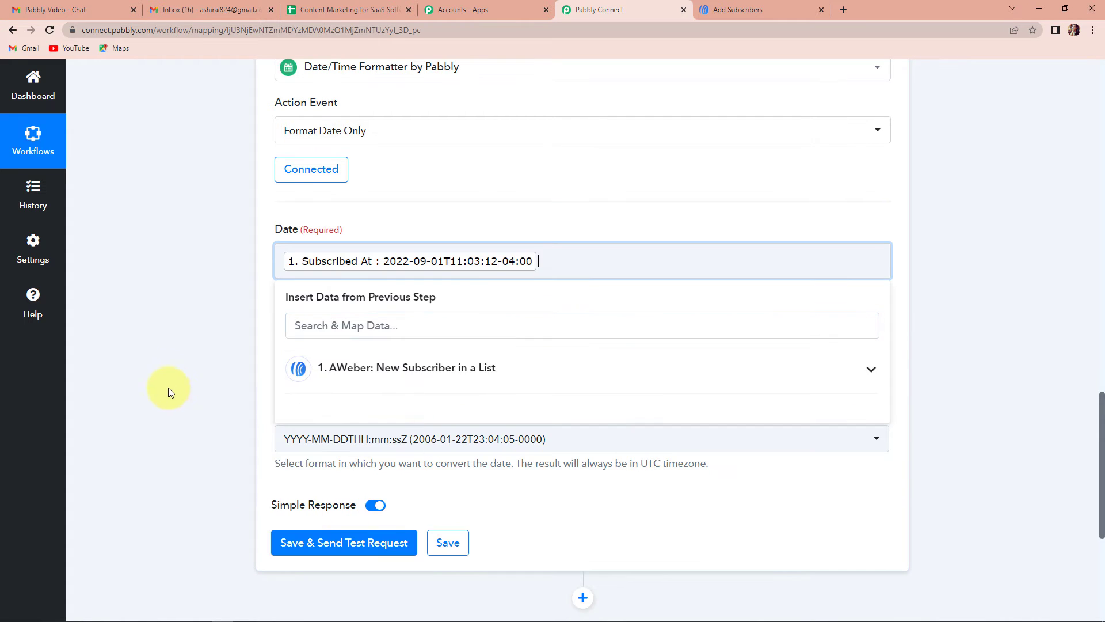
click(170, 393)
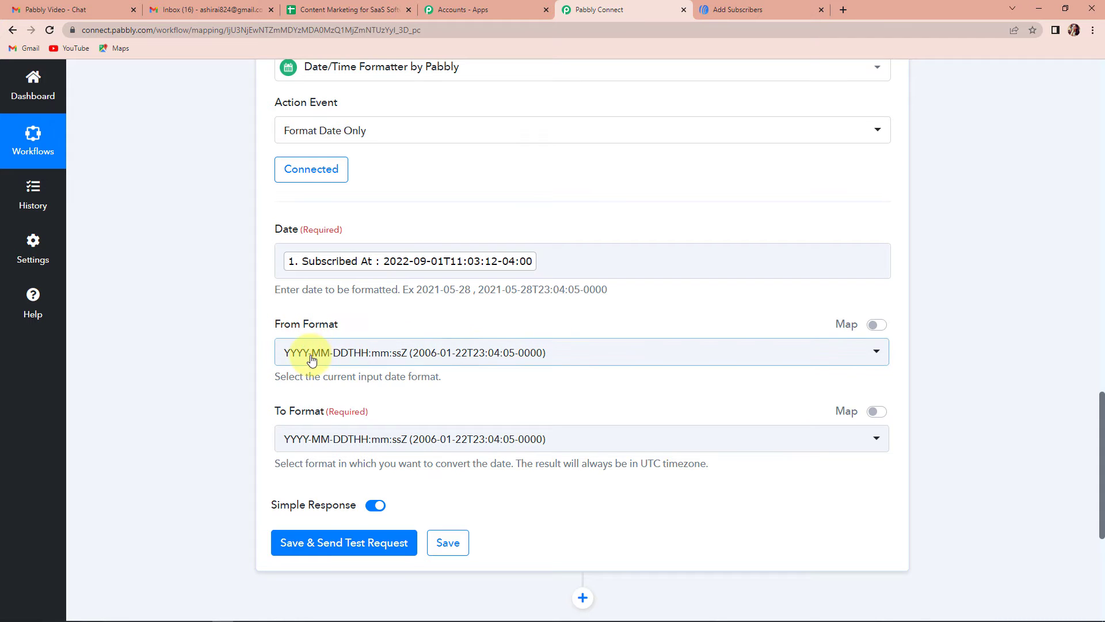
- Choose DD-MM-YYYY as the output format and test, getting 01-09-2022
scroll(481, 370, down, 2)
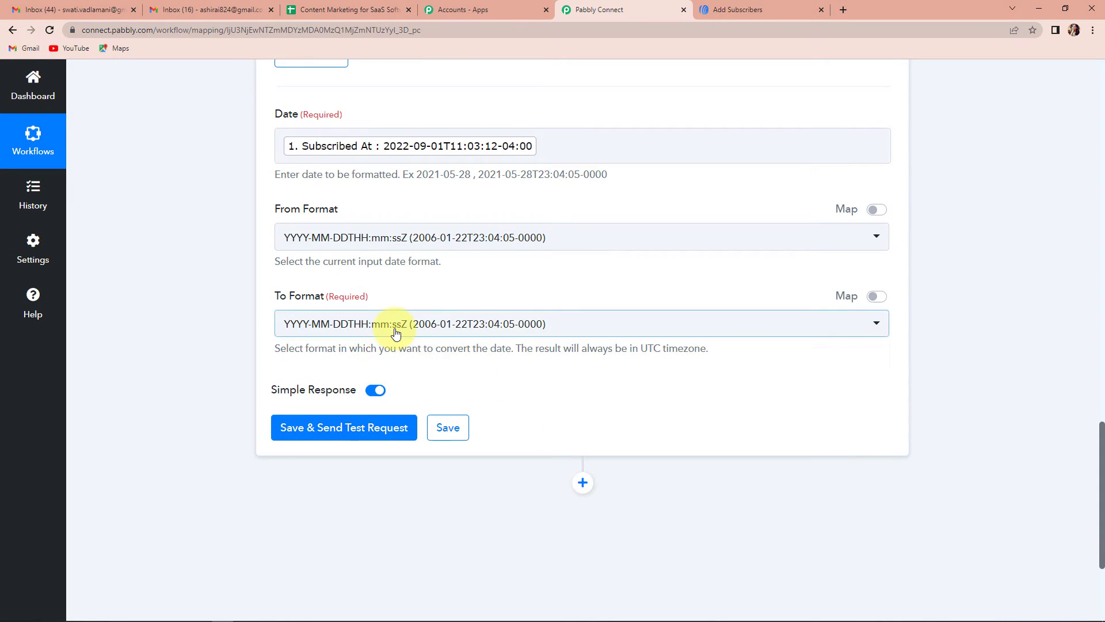
click(396, 332)
scroll(401, 494, down, 3)
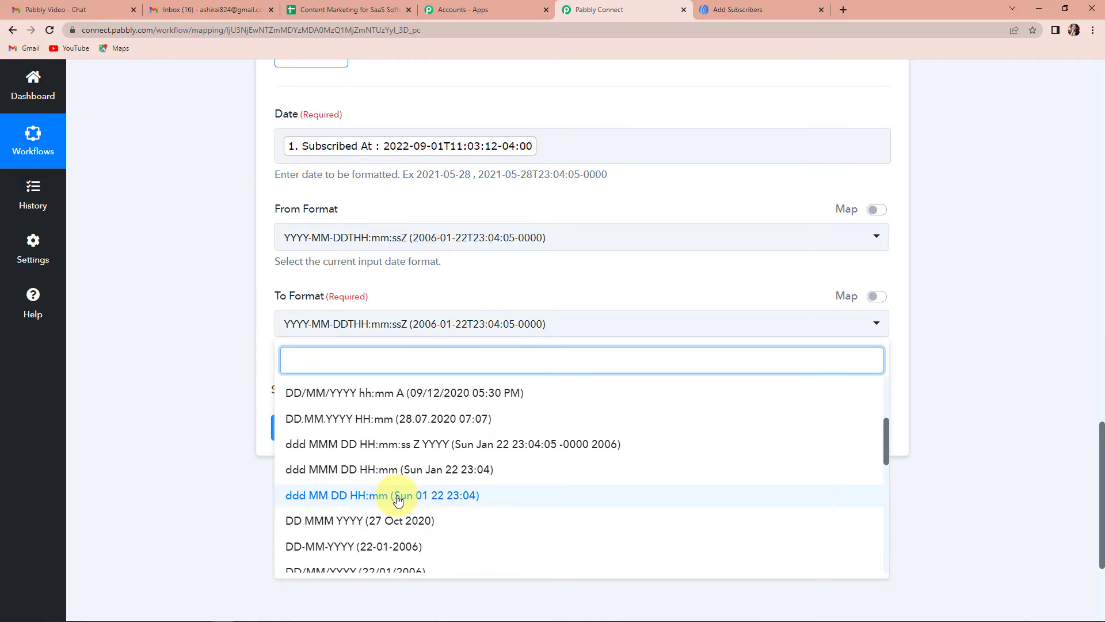
scroll(397, 499, down, 1)
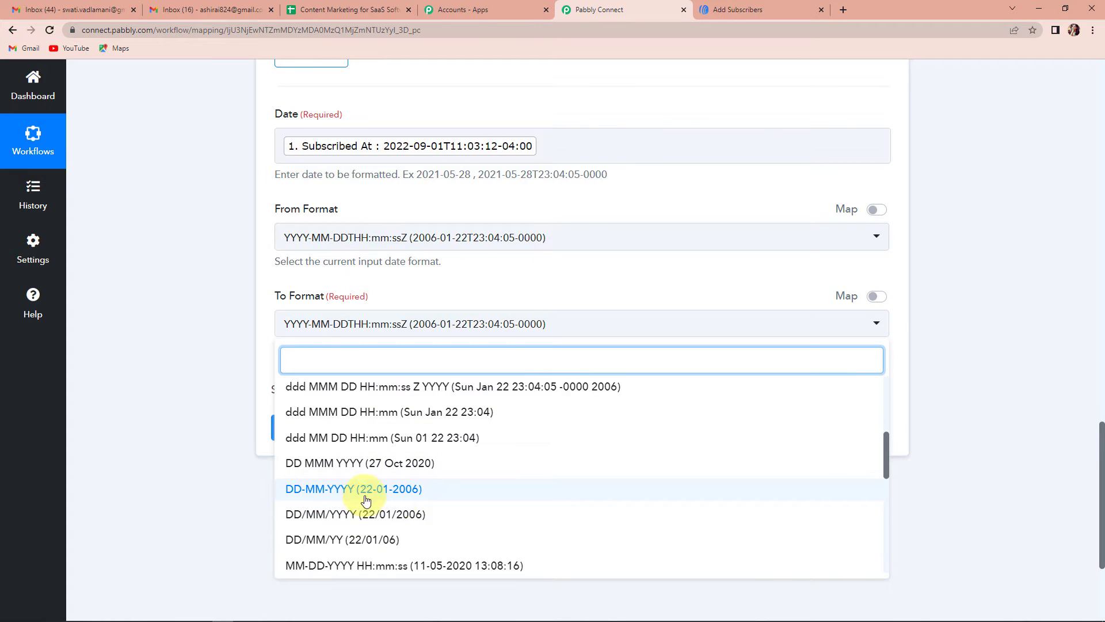
click(415, 489)
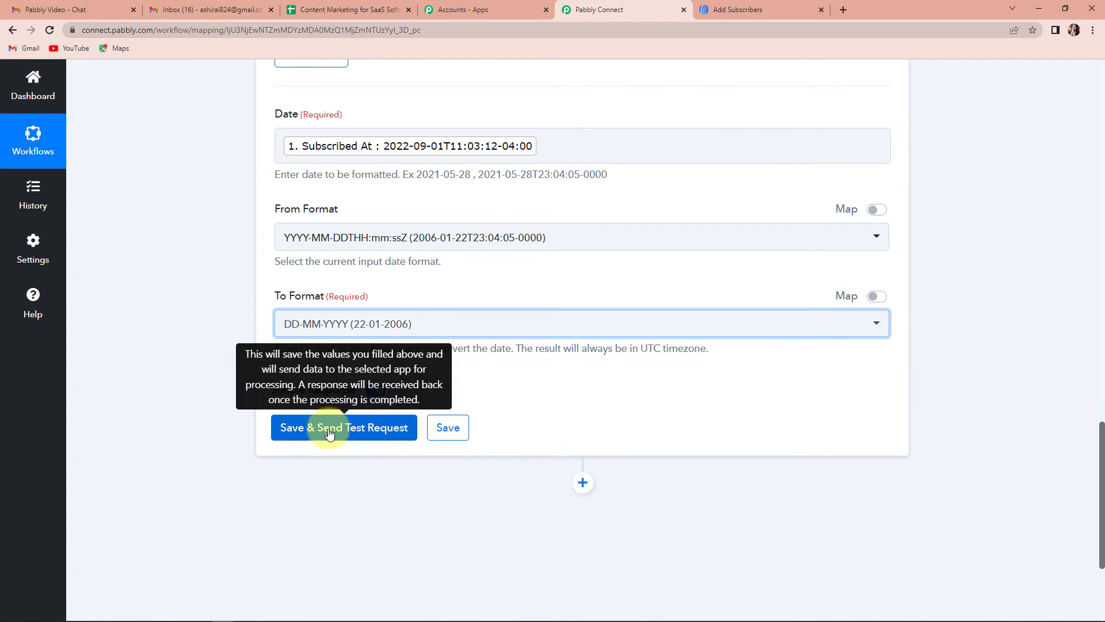
click(324, 433)
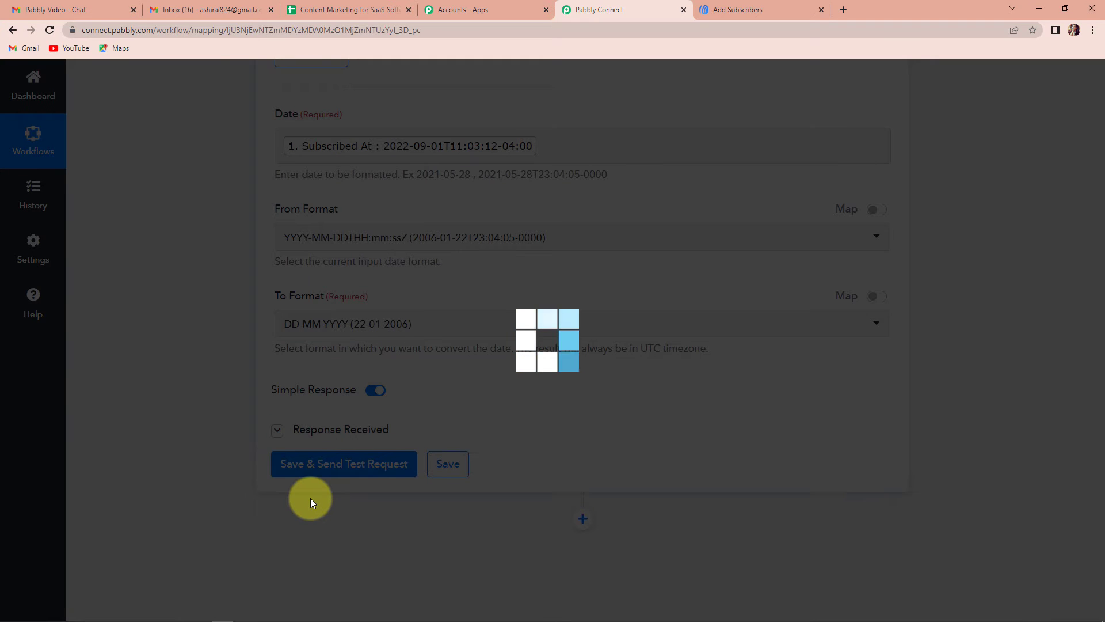
scroll(211, 429, down, 3)
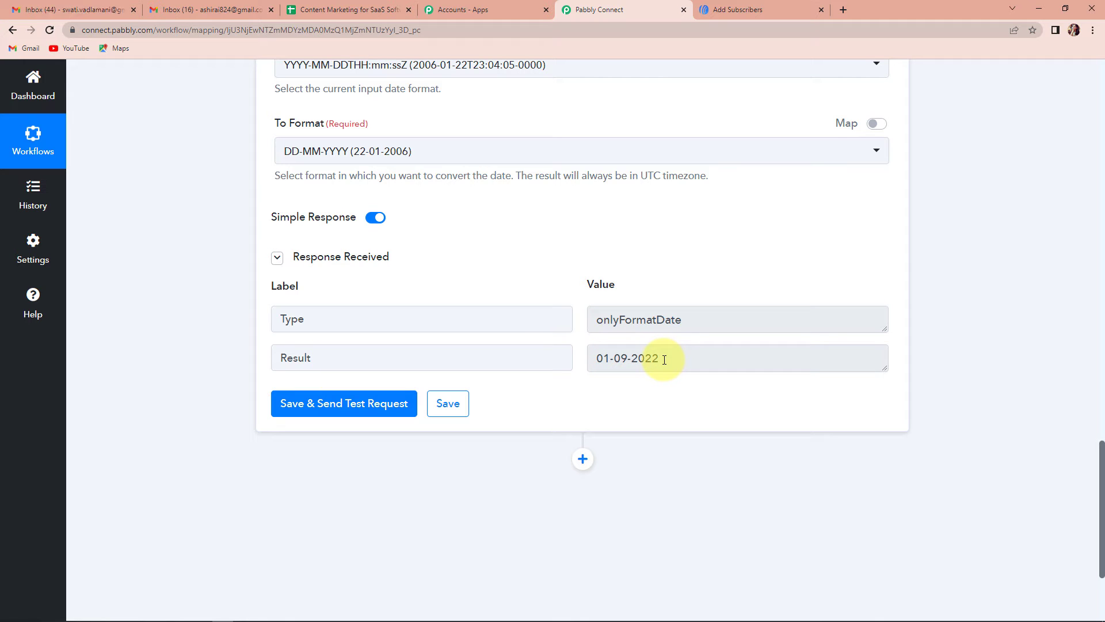
scroll(595, 354, down, 3)
- Add a Microsoft Excel step (searched 'exce') with the Add Row To Worksheet action event
click(583, 286)
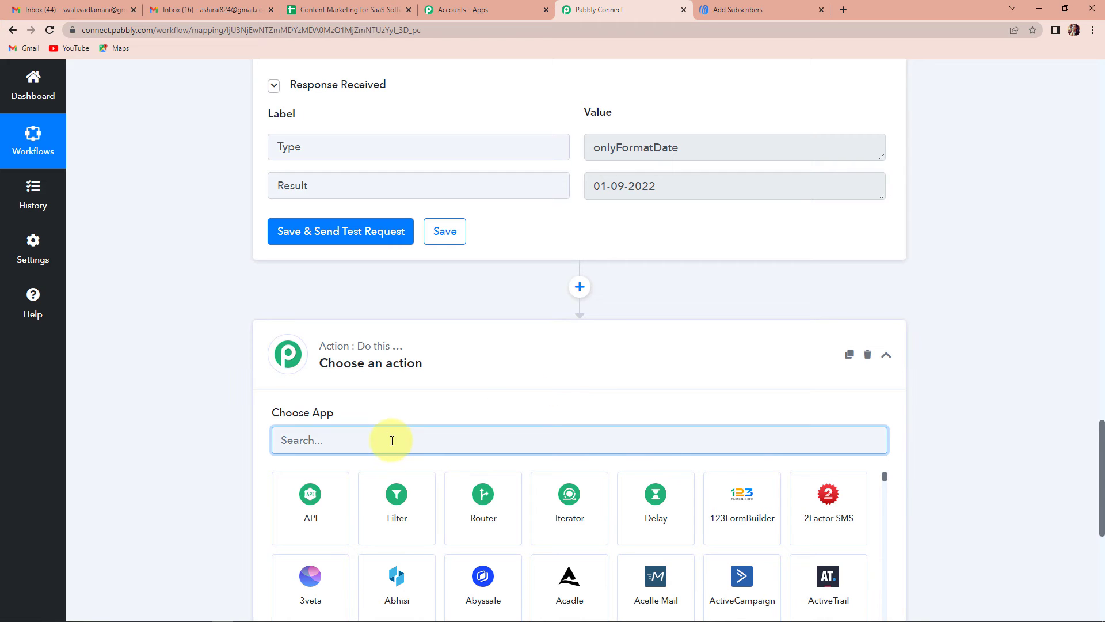
text(exce)
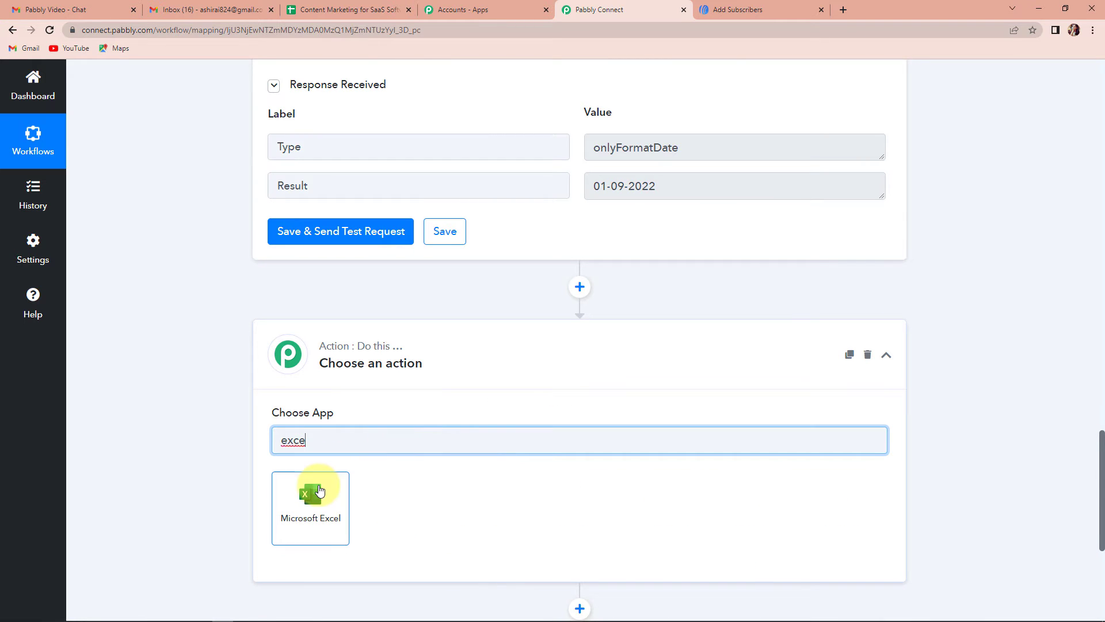
click(318, 489)
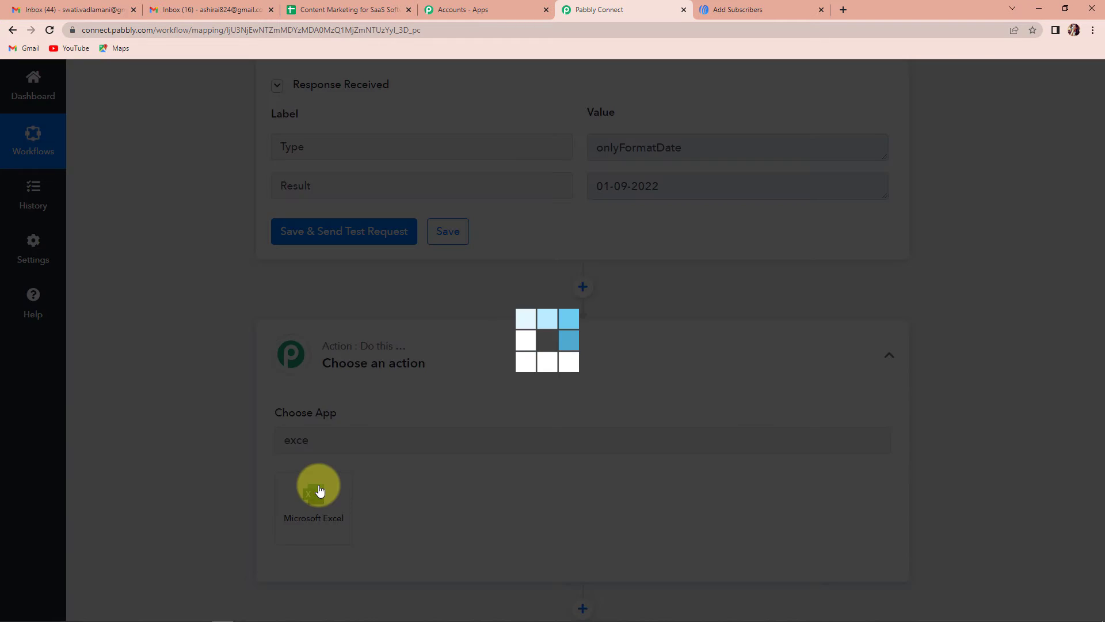
scroll(345, 480, down, 2)
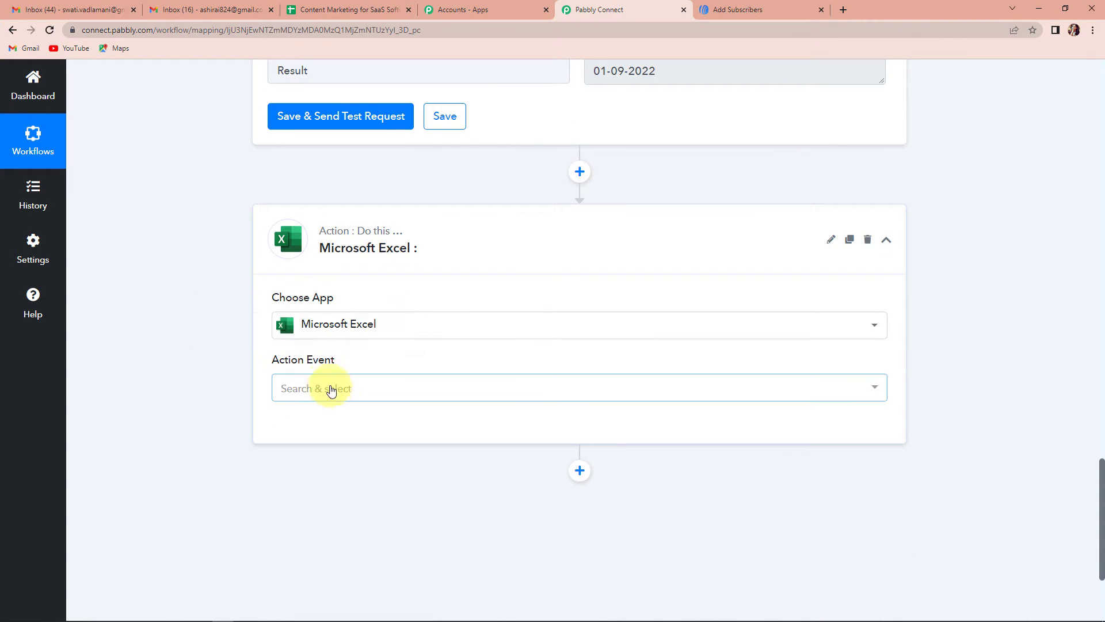
click(322, 387)
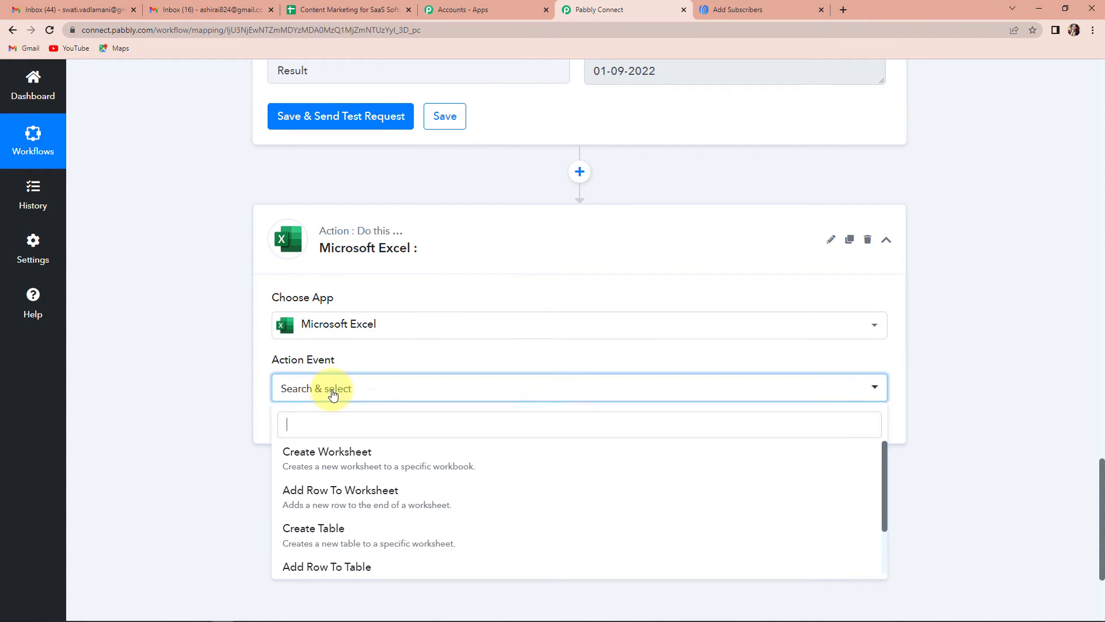
click(387, 494)
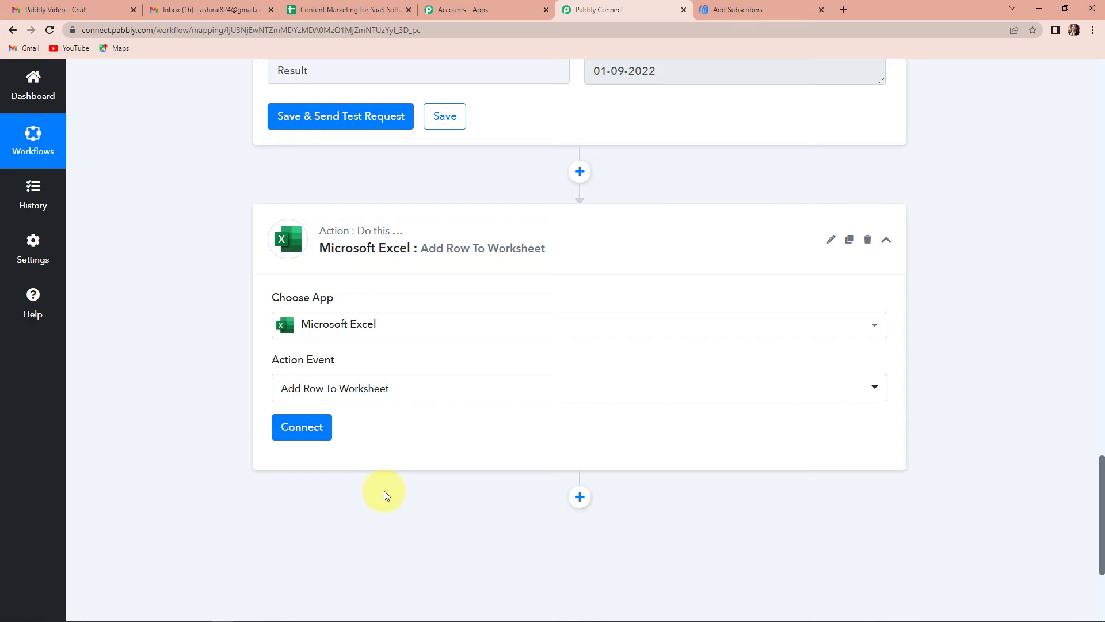
- Add a new Microsoft Excel connection, sign in with a Microsoft account and accept the permissions
click(306, 429)
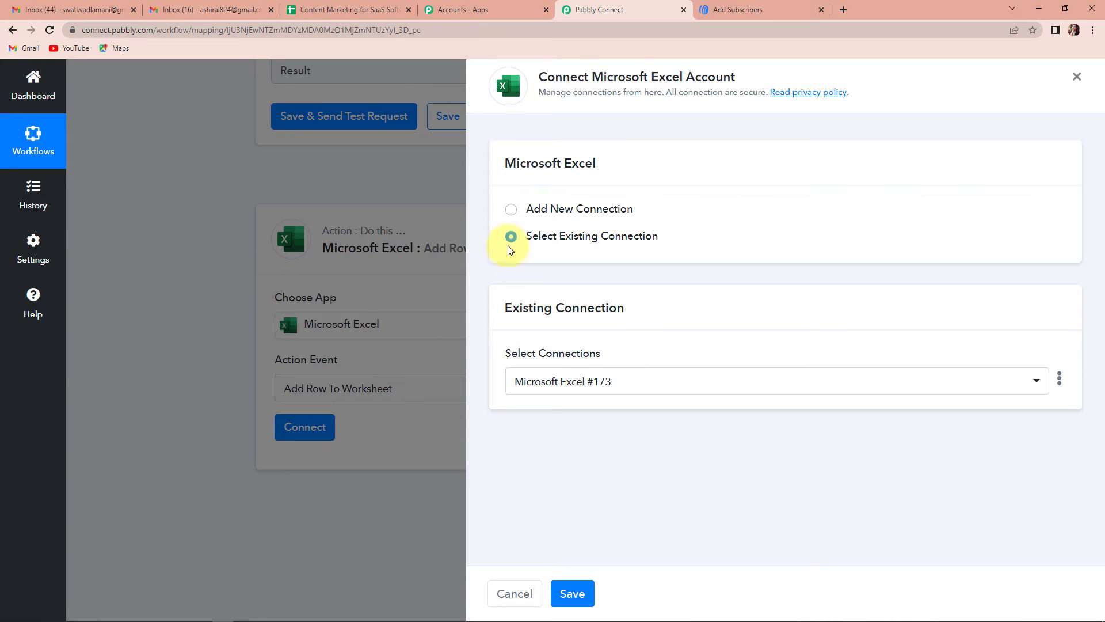
click(511, 210)
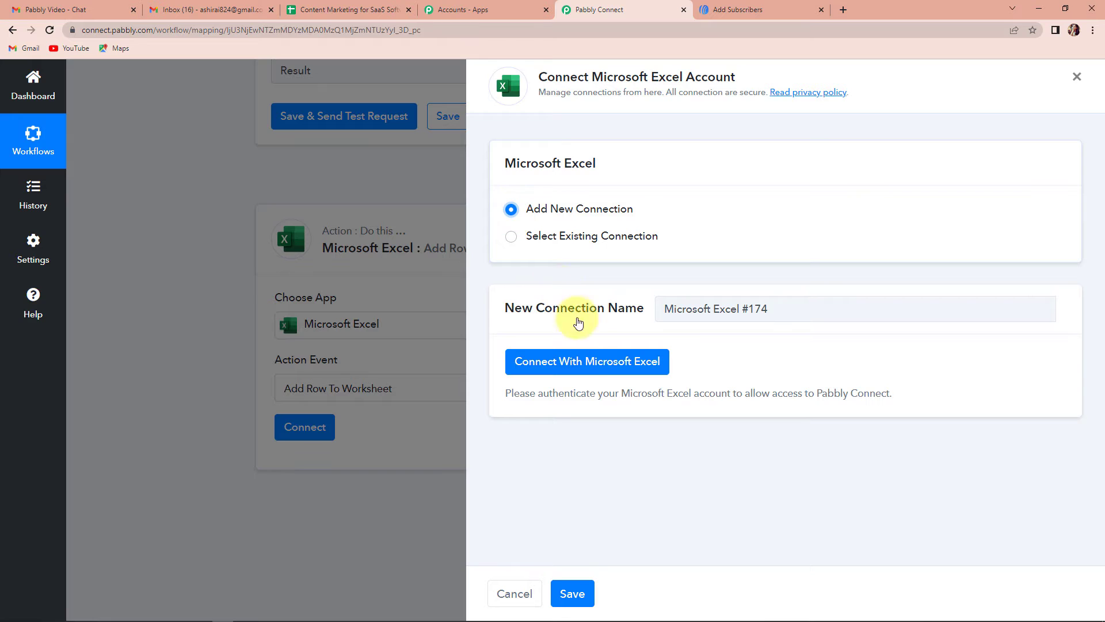
click(577, 374)
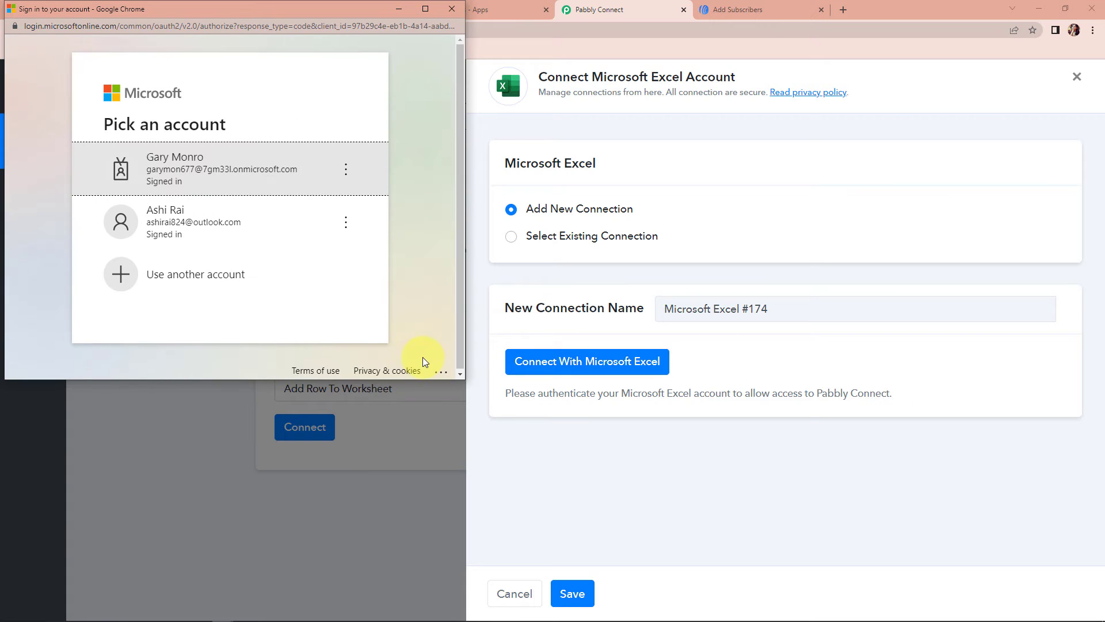
click(168, 236)
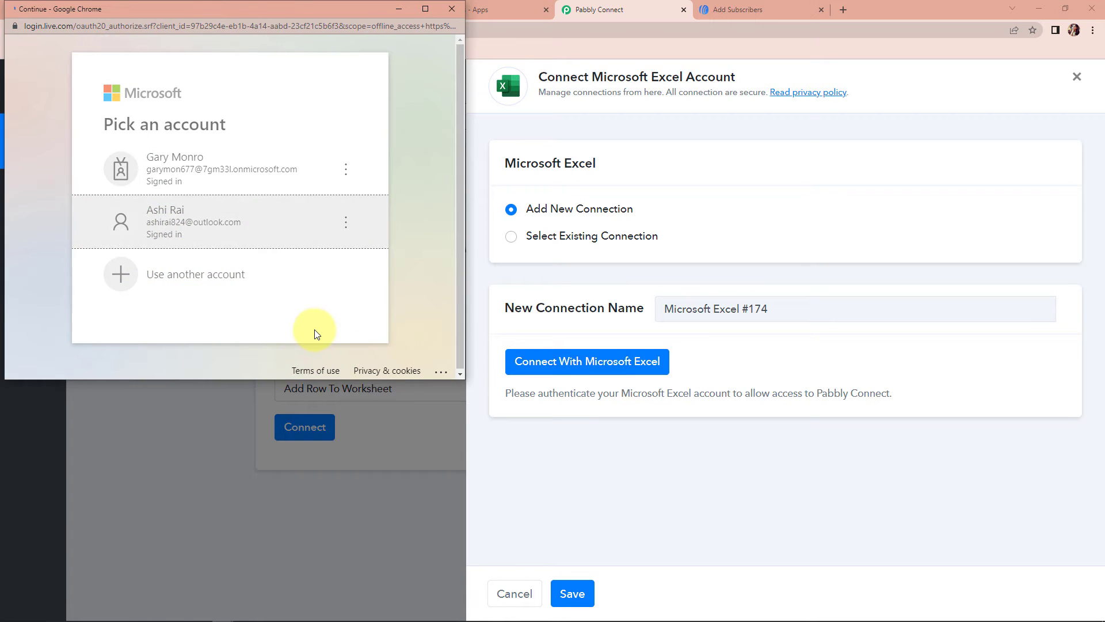
scroll(314, 334, down, 9)
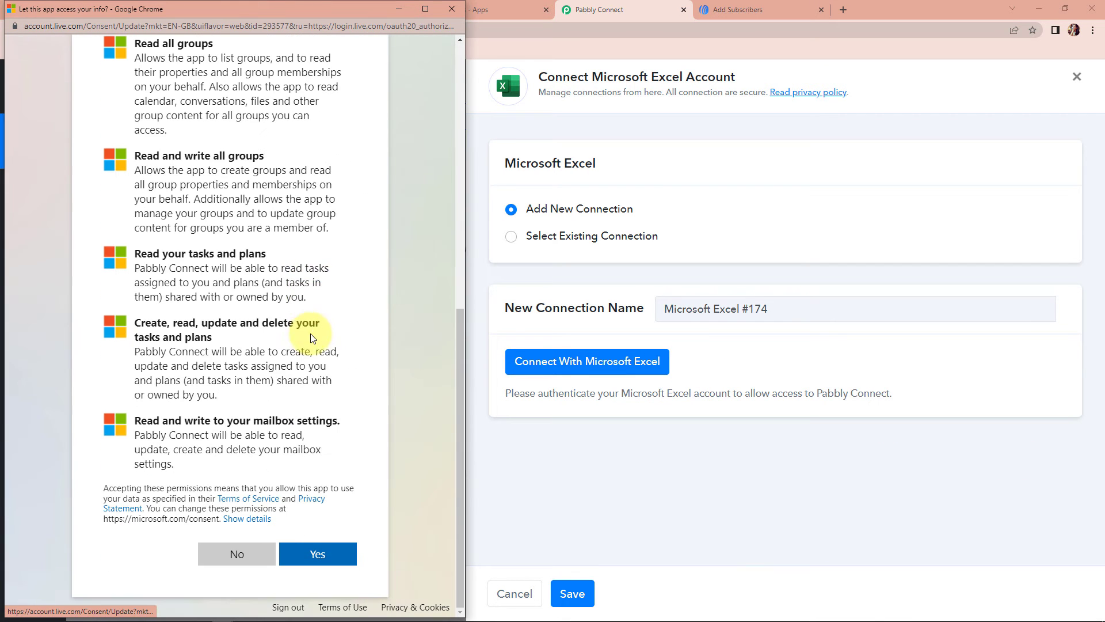
click(317, 554)
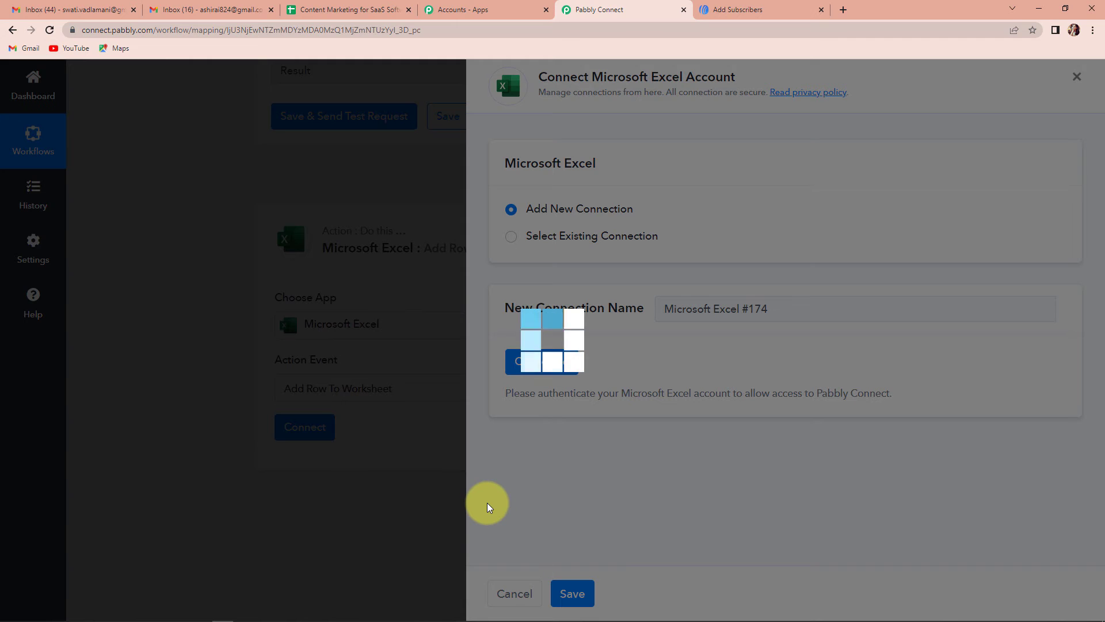
- Scroll through the connected Excel step's Workbook and Worksheet fields
scroll(481, 452, down, 3)
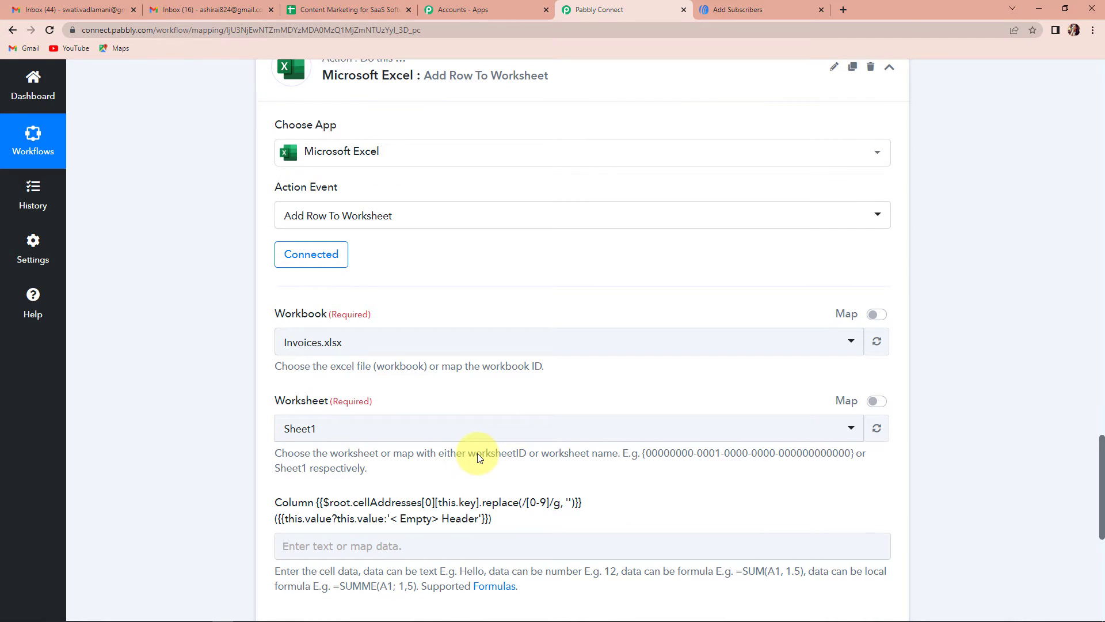
scroll(478, 454, down, 4)
scroll(477, 453, up, 2)
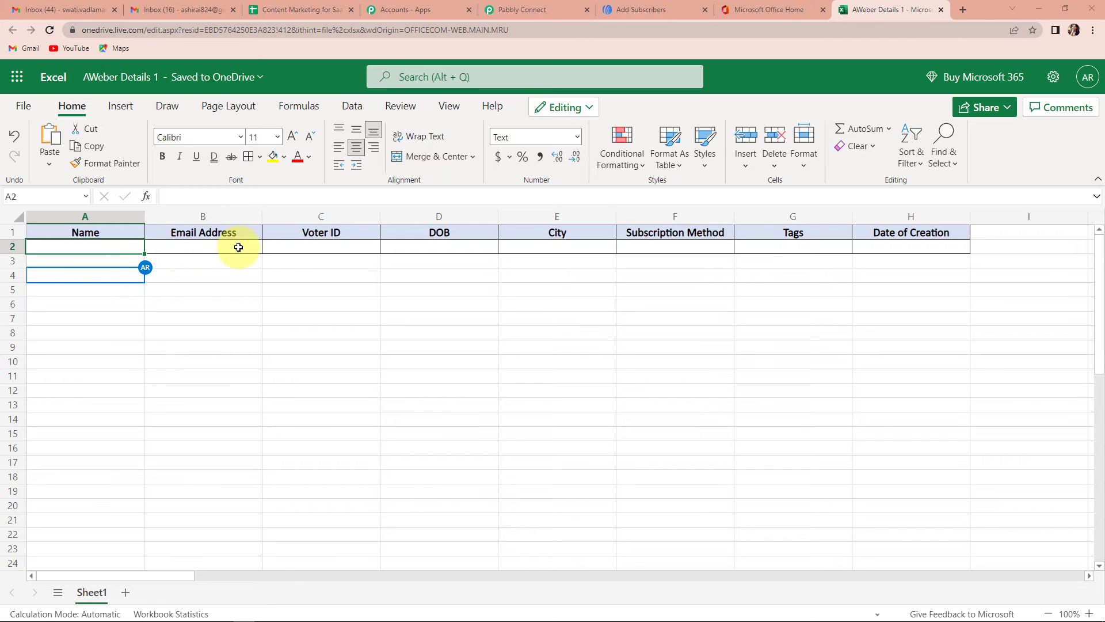
- Check the eight AWeber Details 1 headers, Name through Date of Creation, then return to Pabbly Connect
click(271, 263)
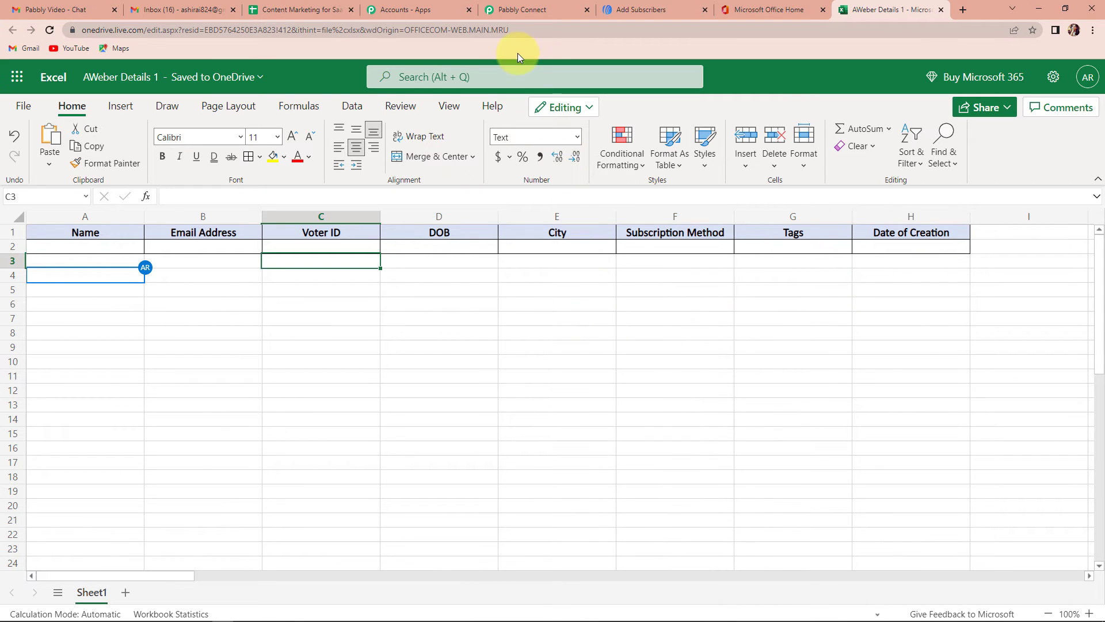
click(521, 10)
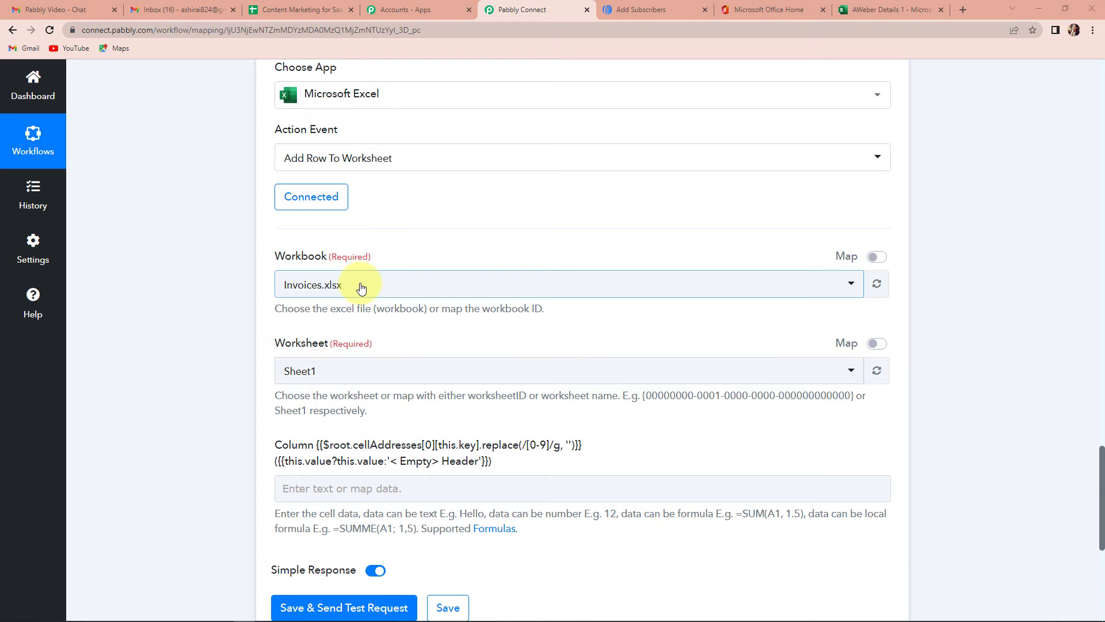
- Select the AWeber Details 1.xlsx workbook via an 'Aw' search, keeping Sheet1 as the worksheet
click(360, 286)
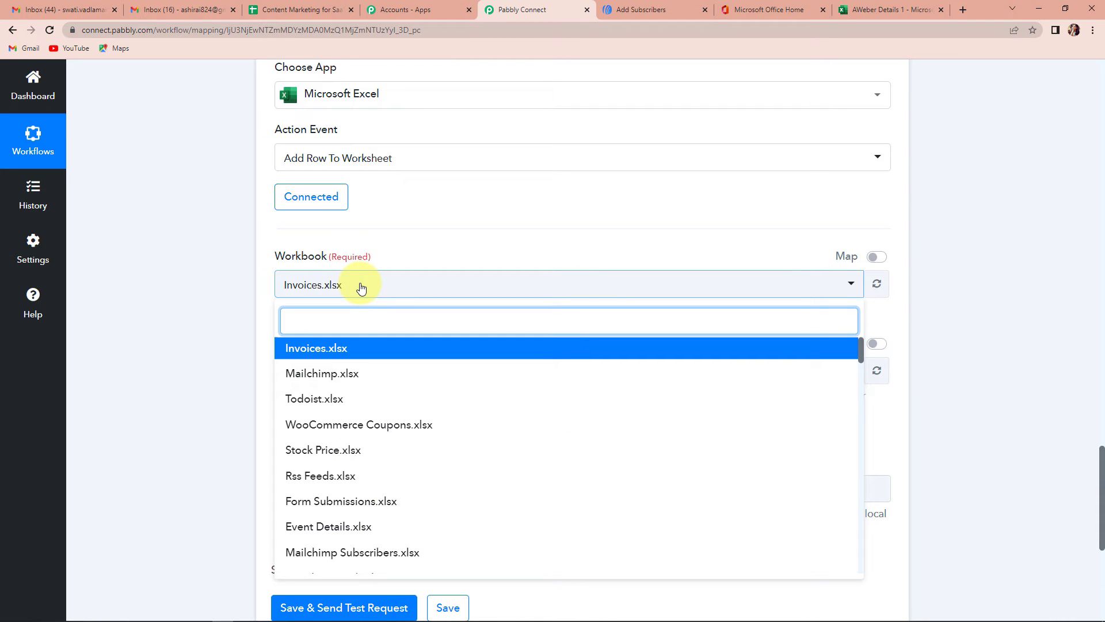
text(Aw)
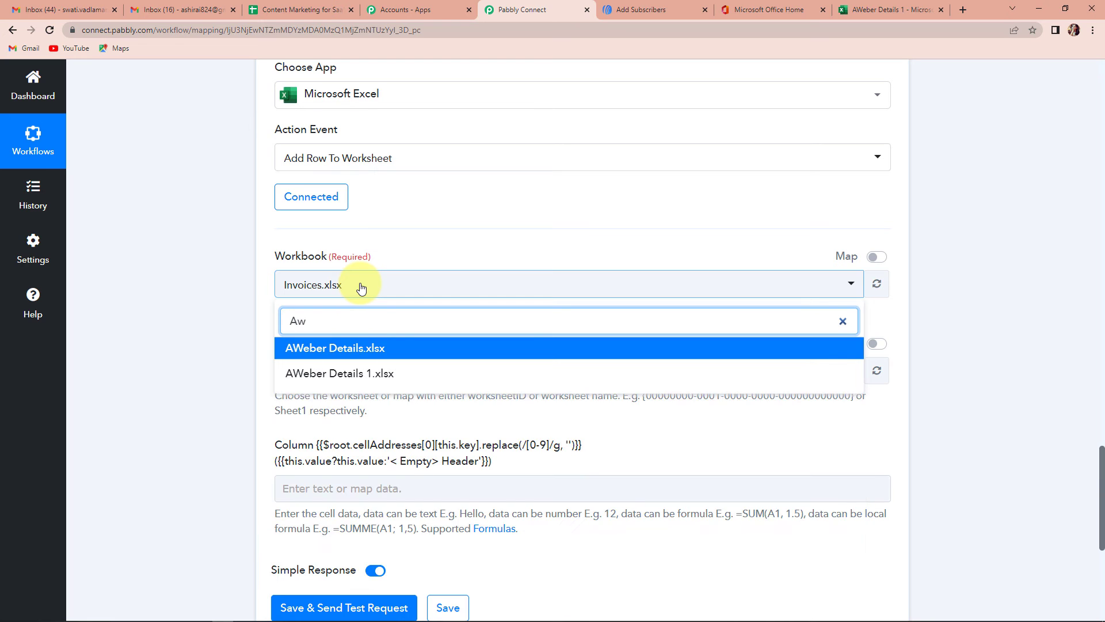
click(340, 374)
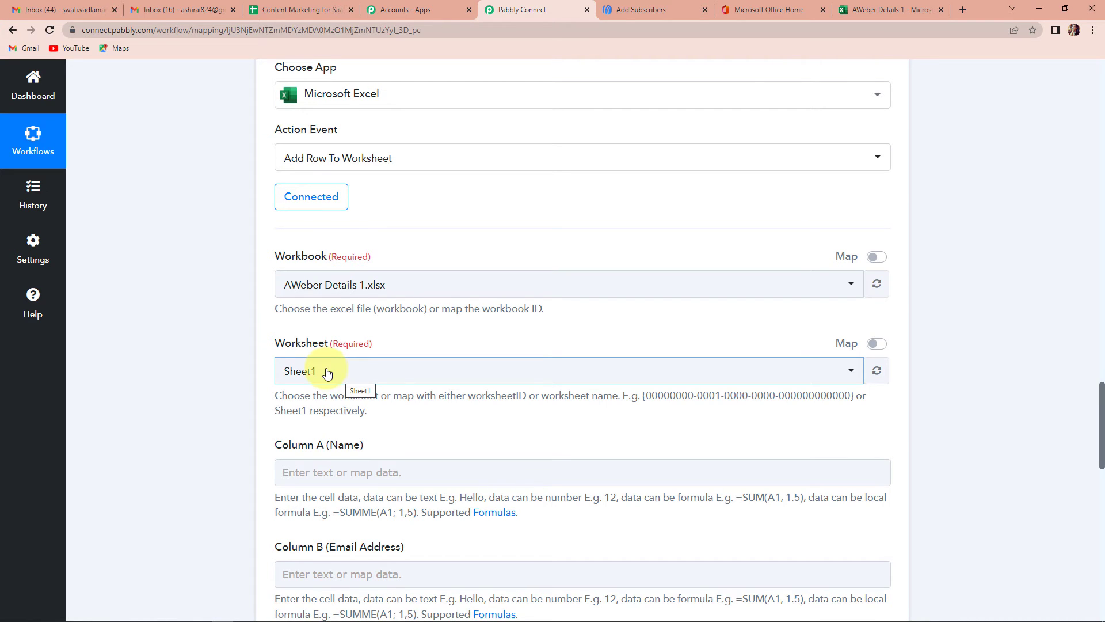
scroll(327, 373, down, 5)
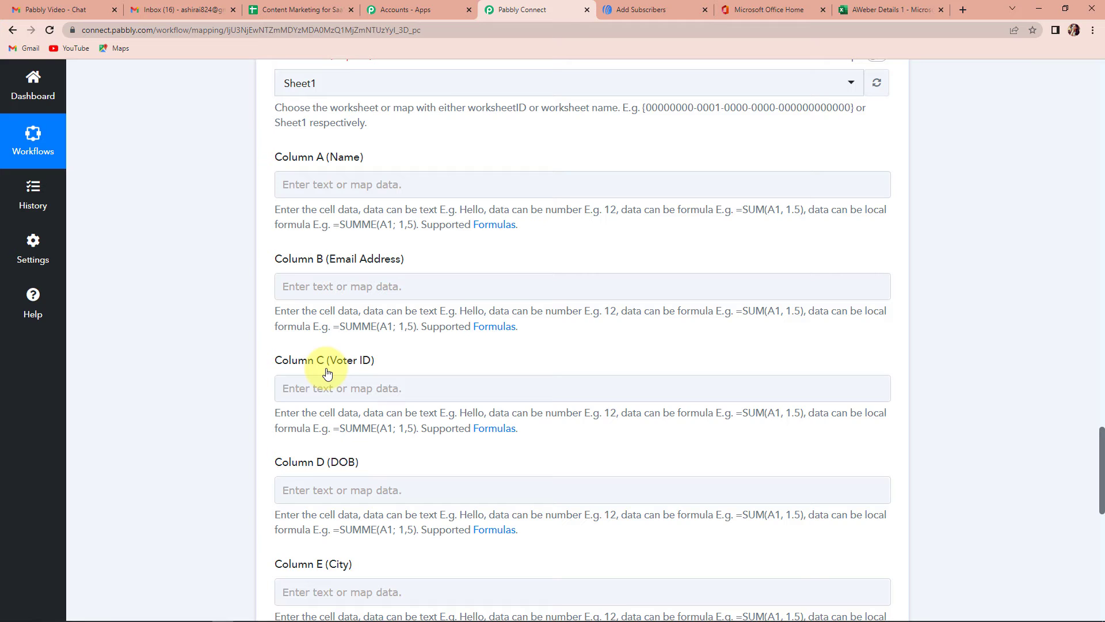
- Map the subscriber Name into Column A and Email into Column B
click(337, 184)
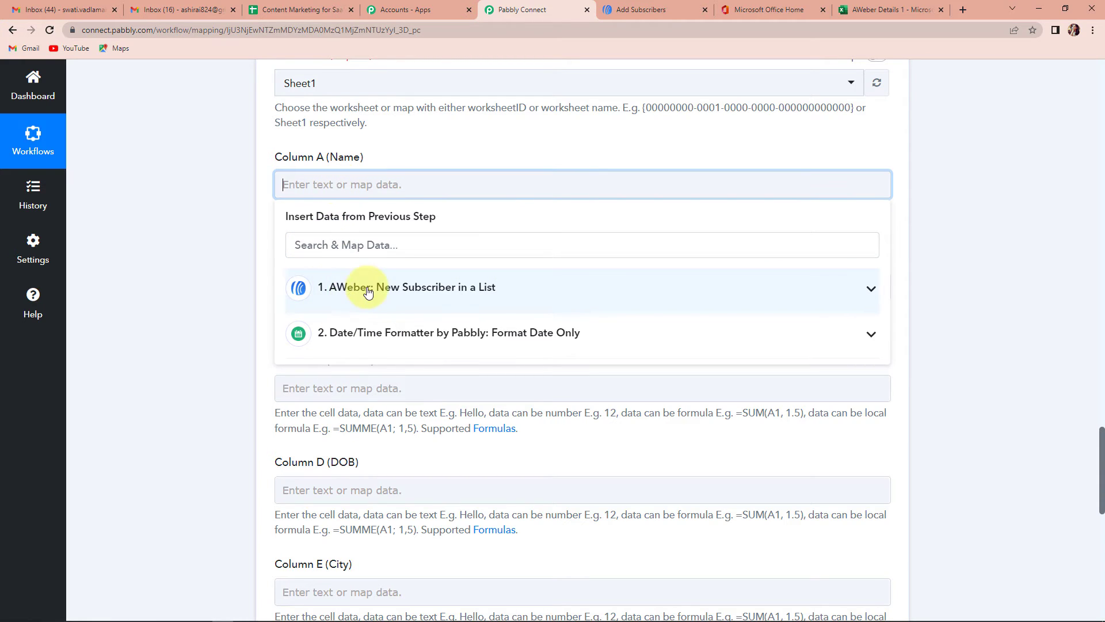
click(367, 291)
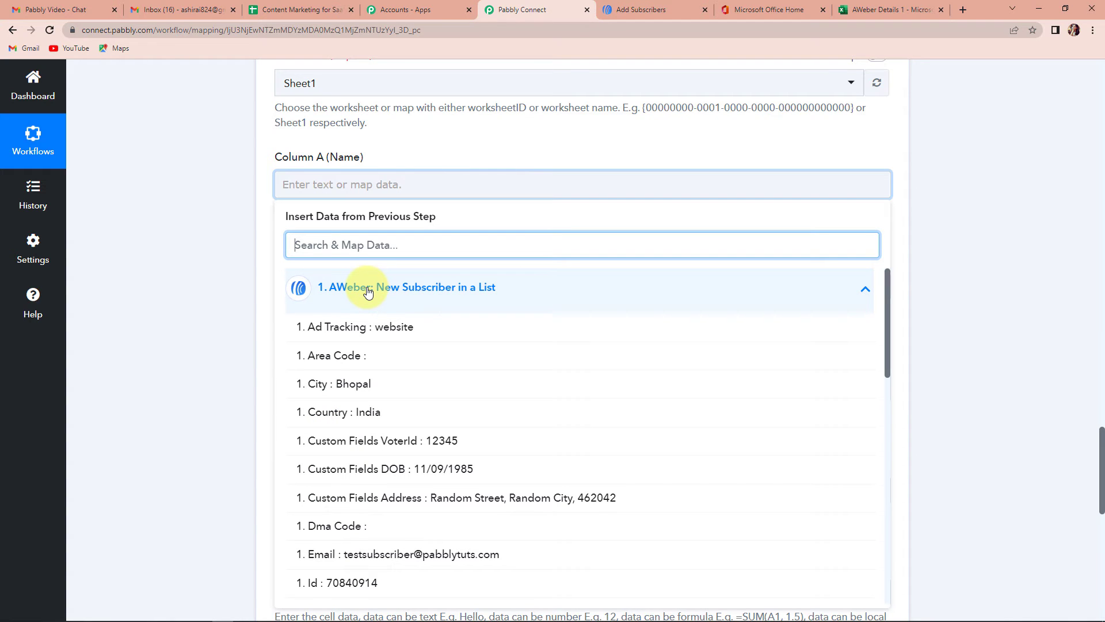
text(name)
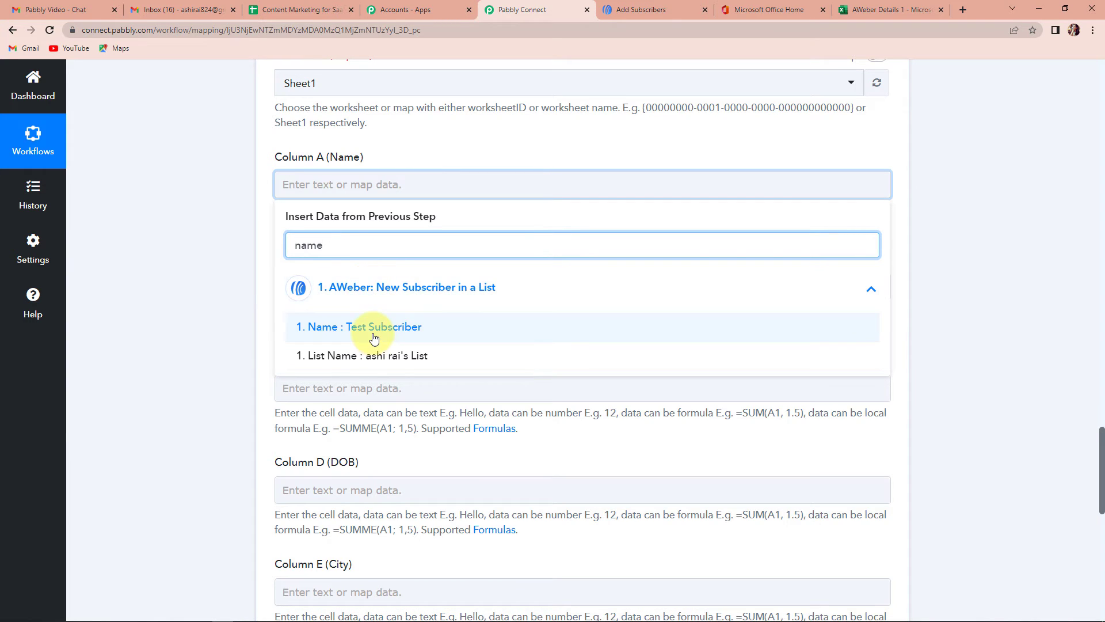
click(374, 338)
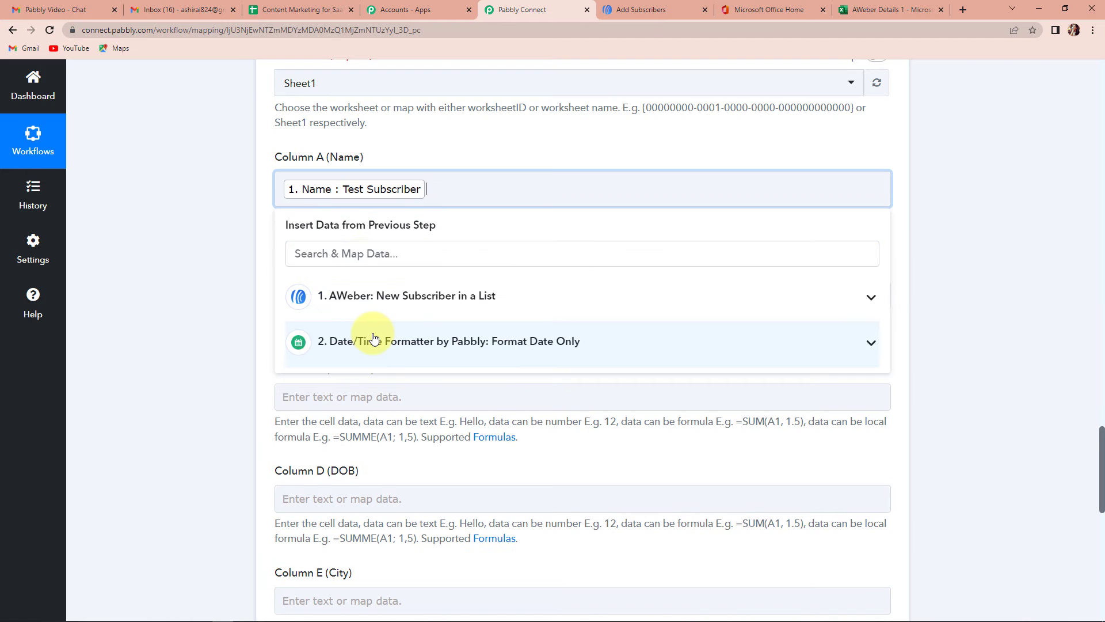
click(220, 230)
click(296, 292)
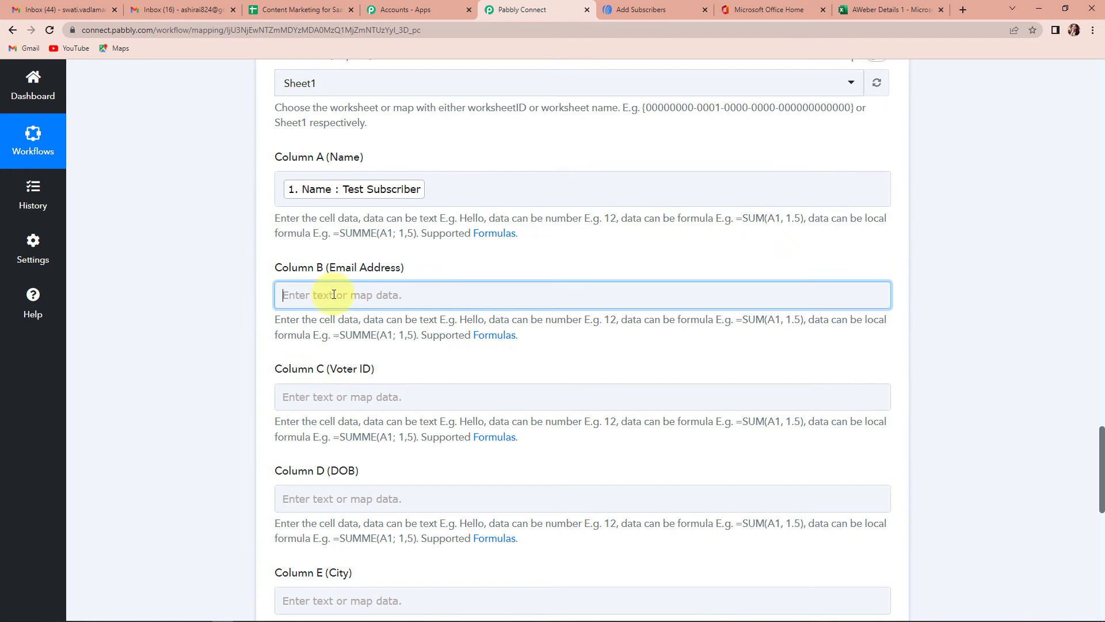
click(394, 404)
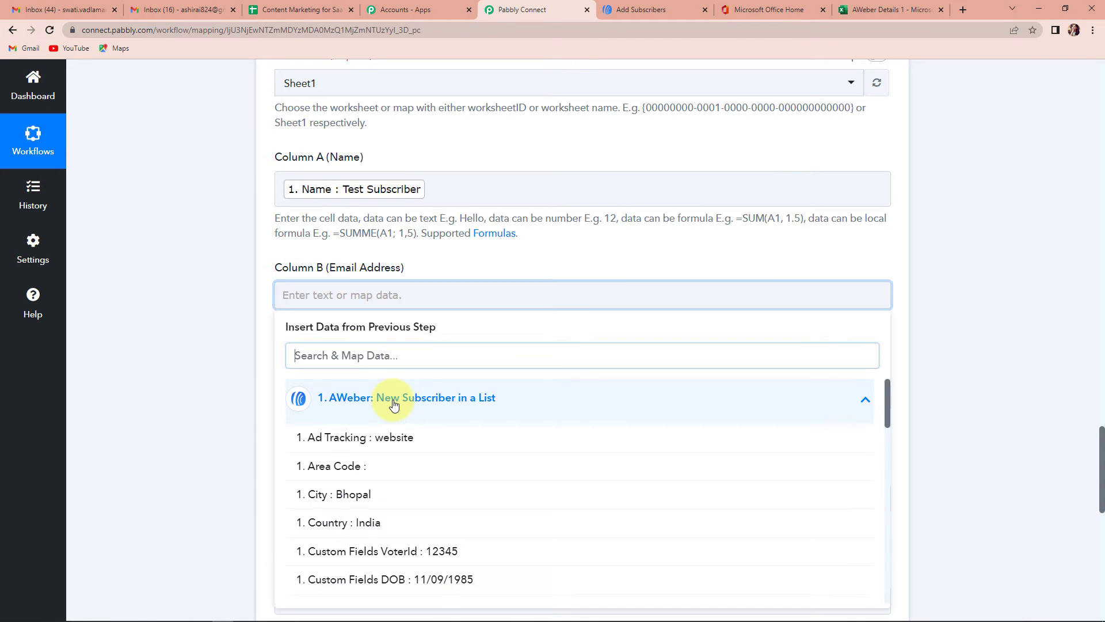
text(@)
click(402, 435)
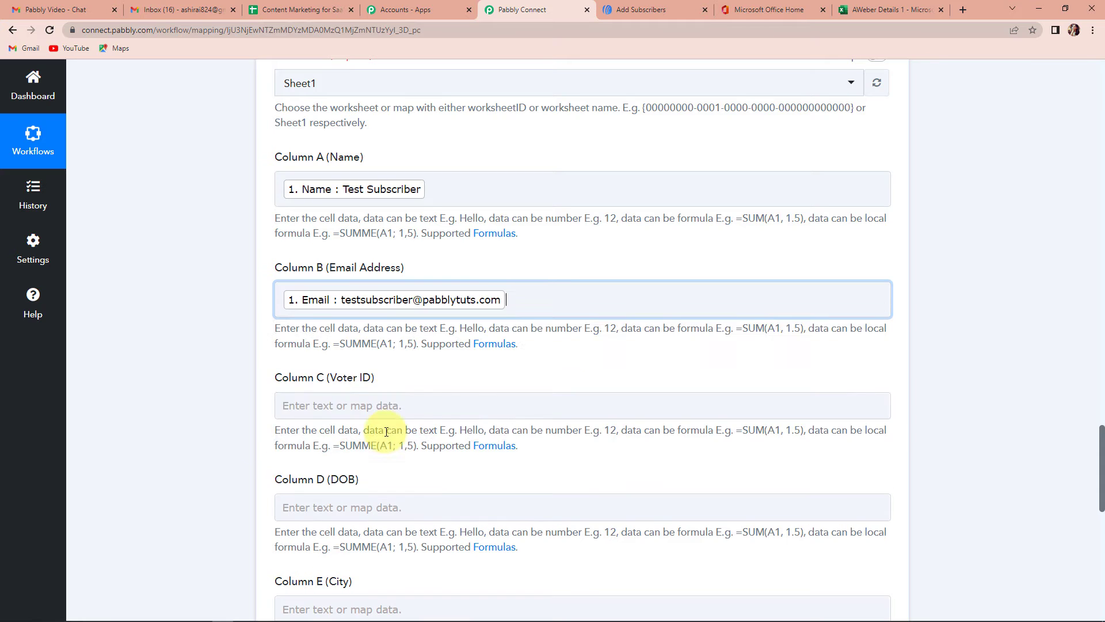
click(131, 380)
- Map Custom Fields VoterId into Column C and DOB into Column D
scroll(132, 380, down, 2)
click(328, 290)
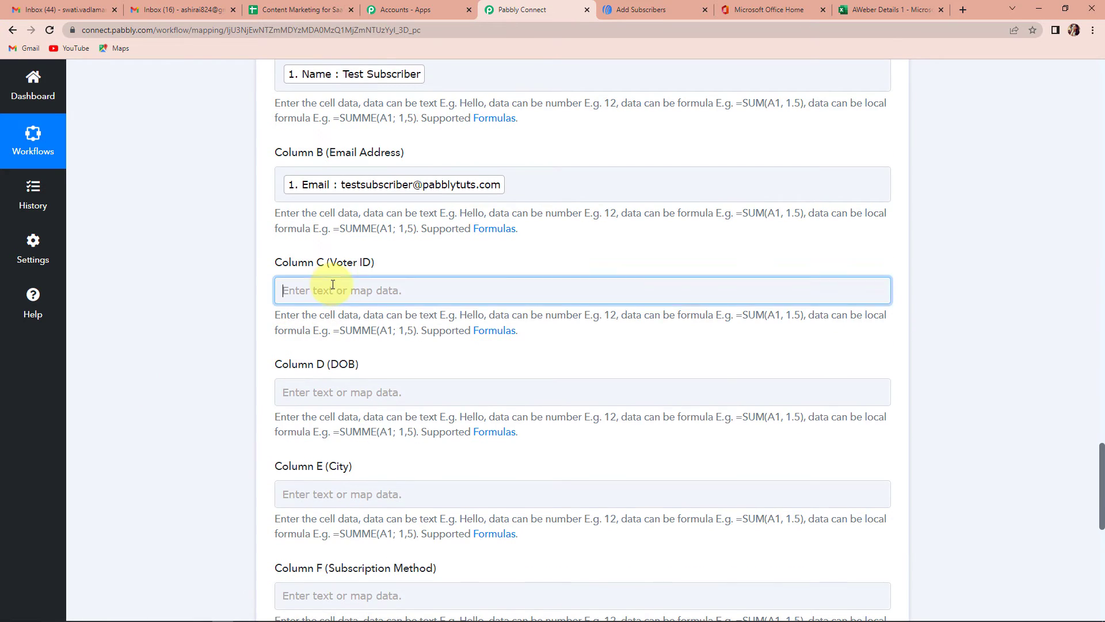
click(358, 394)
text(Vot)
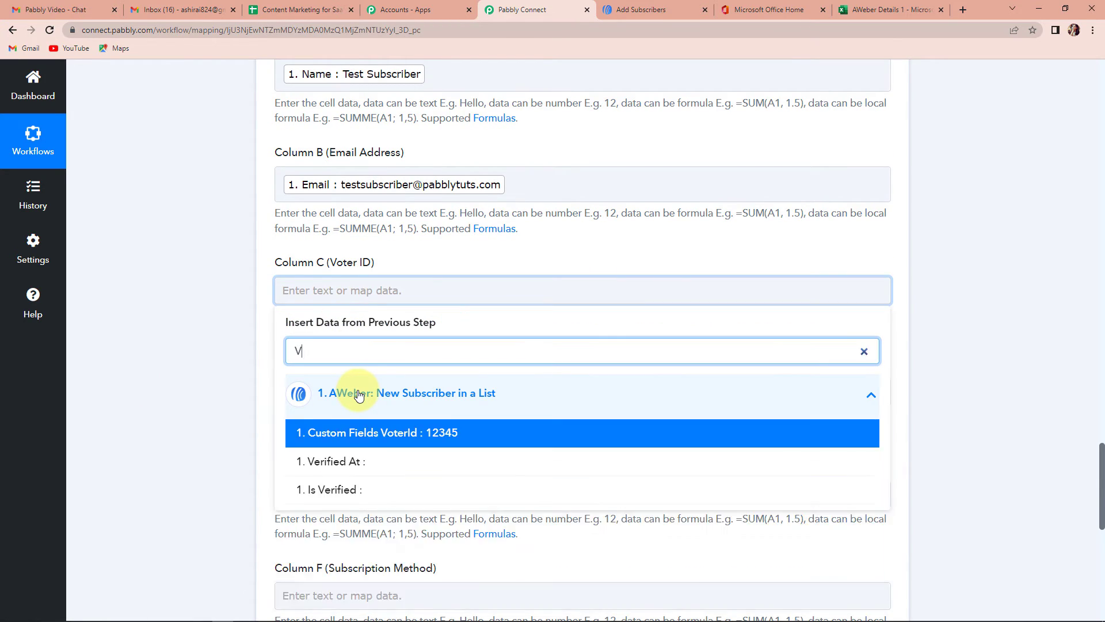
click(379, 435)
click(128, 323)
scroll(130, 322, down, 2)
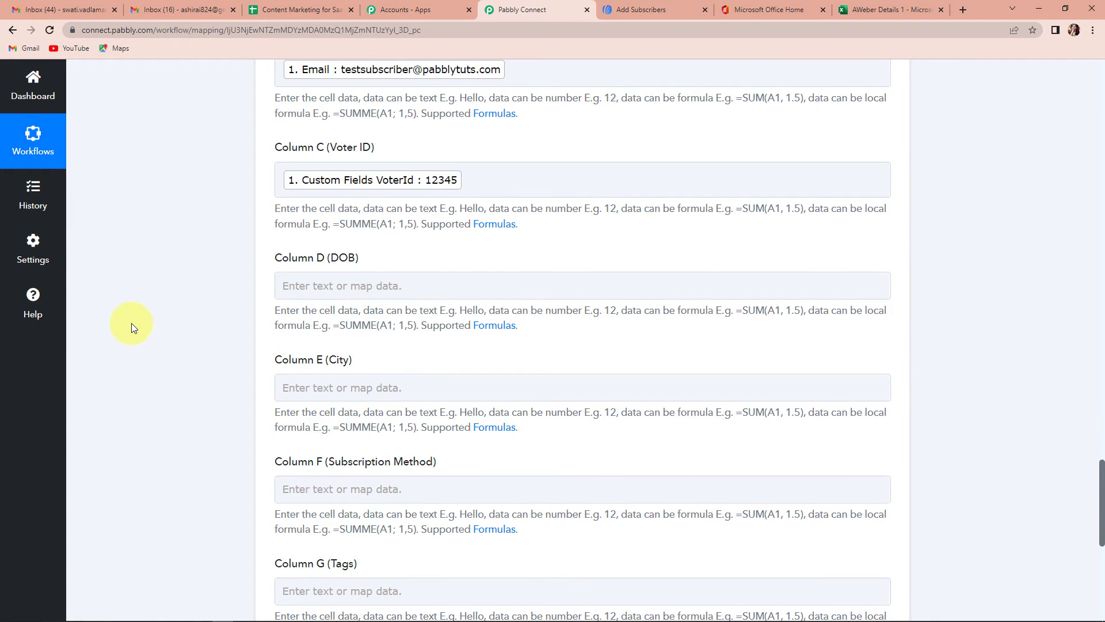
click(295, 286)
click(345, 392)
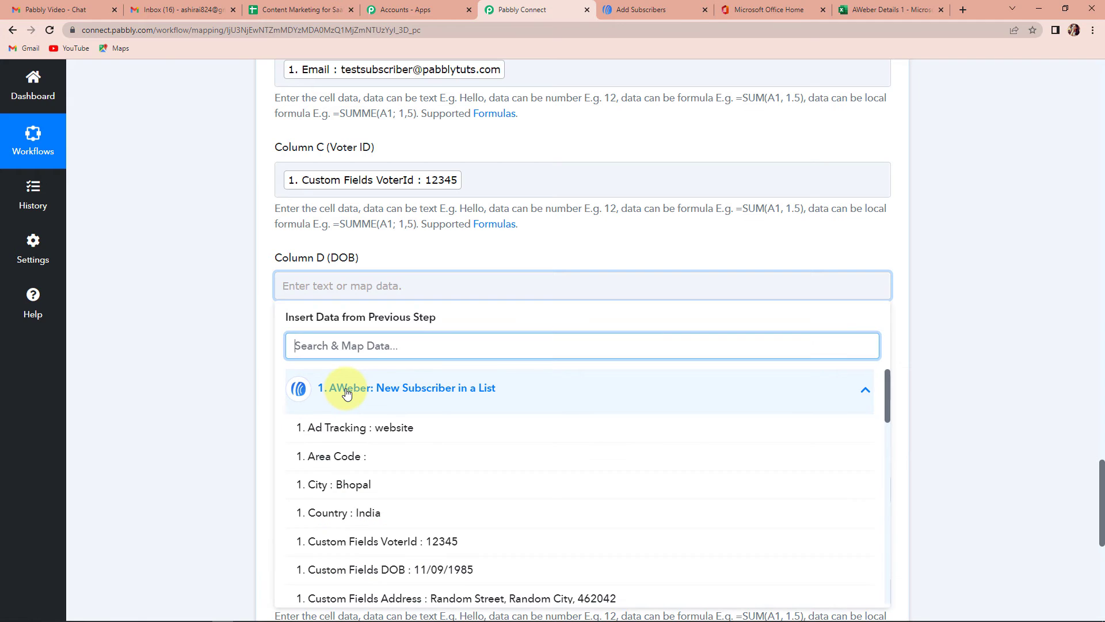
click(456, 570)
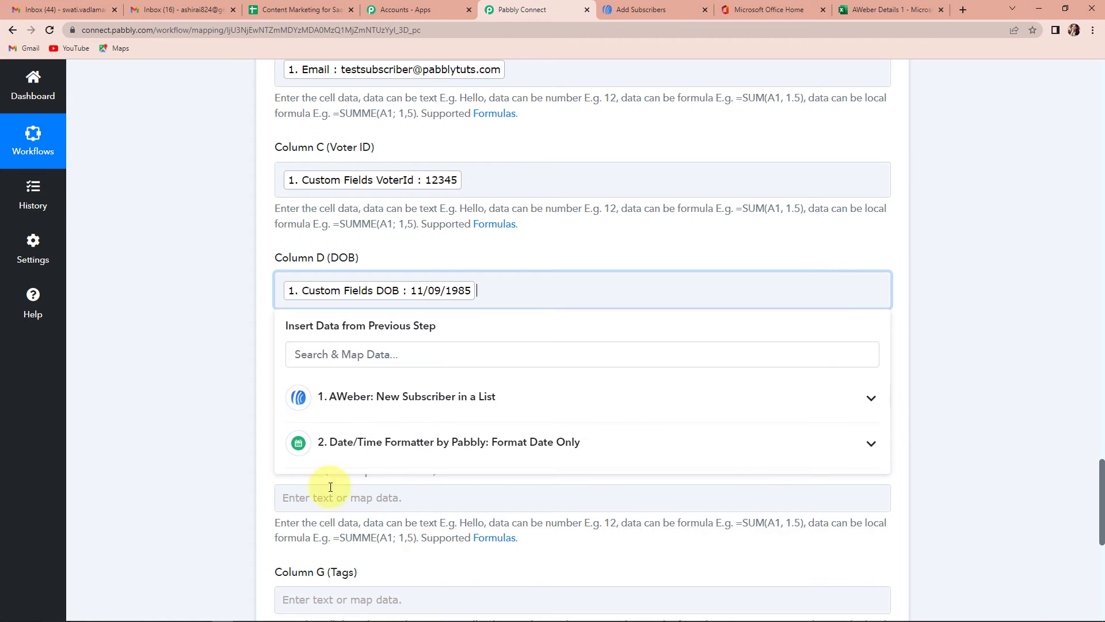
click(668, 270)
- Map the subscriber City into Column E and Subscription Method into Column F
scroll(668, 269, down, 1)
click(368, 337)
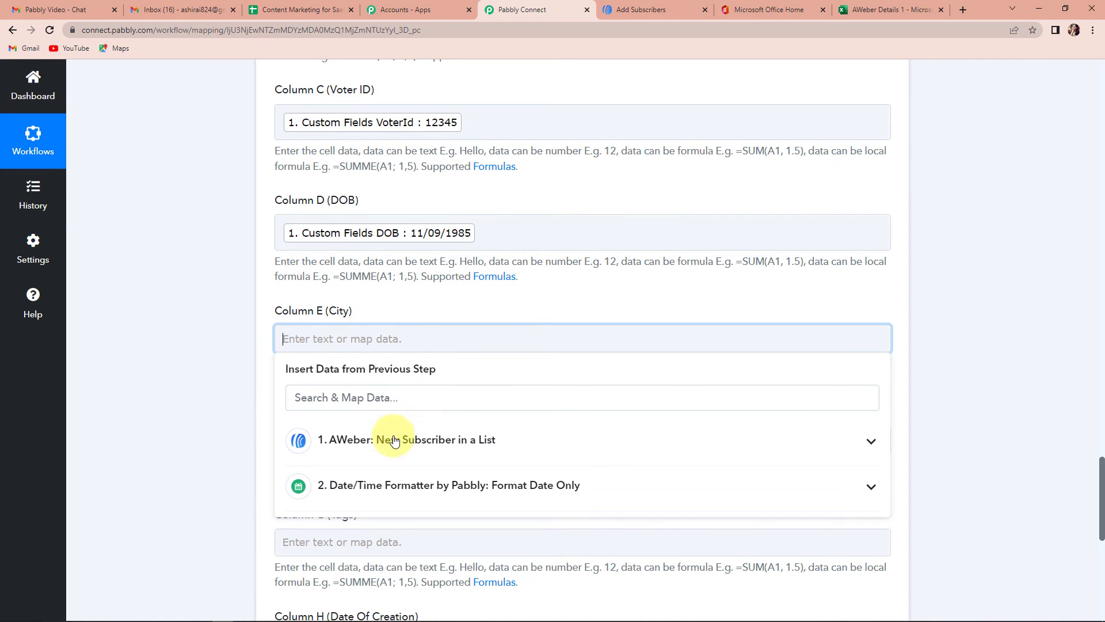
click(311, 535)
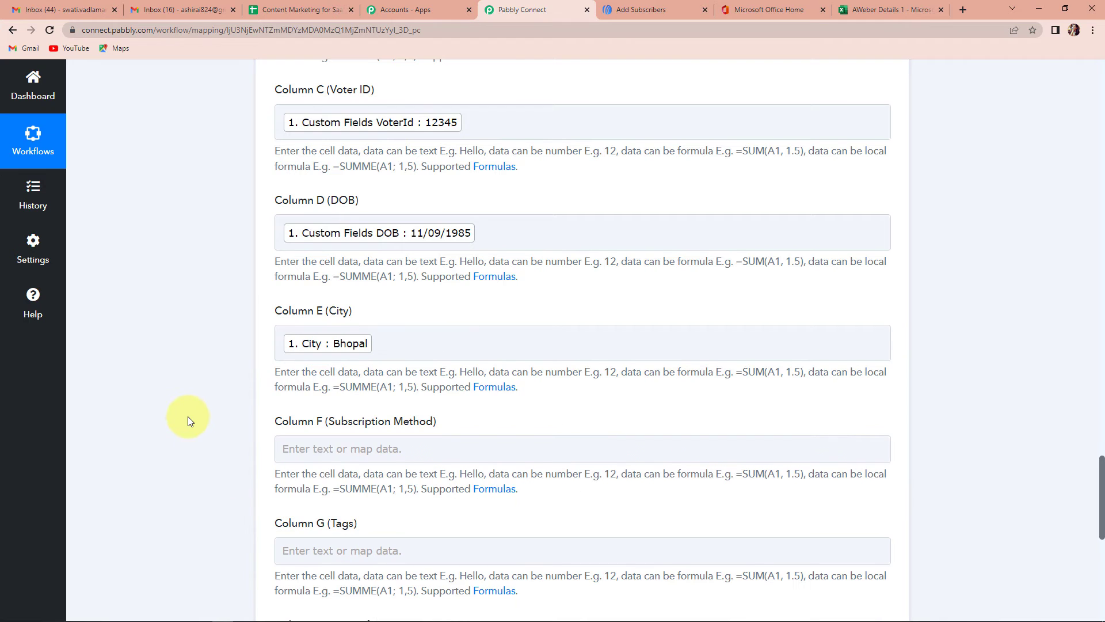
scroll(190, 416, down, 3)
click(348, 276)
click(384, 368)
scroll(408, 481, down, 14)
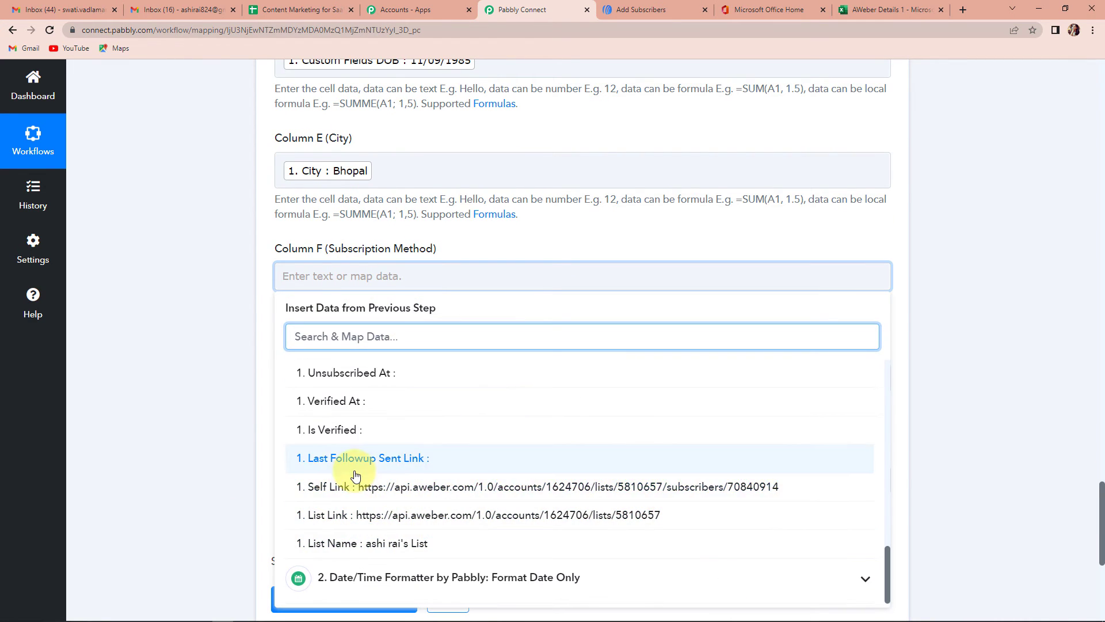
scroll(365, 459, up, 2)
click(357, 374)
click(187, 368)
- Map Tags into Column G and the formatted date Result into Column H, then send a test
scroll(187, 367, down, 3)
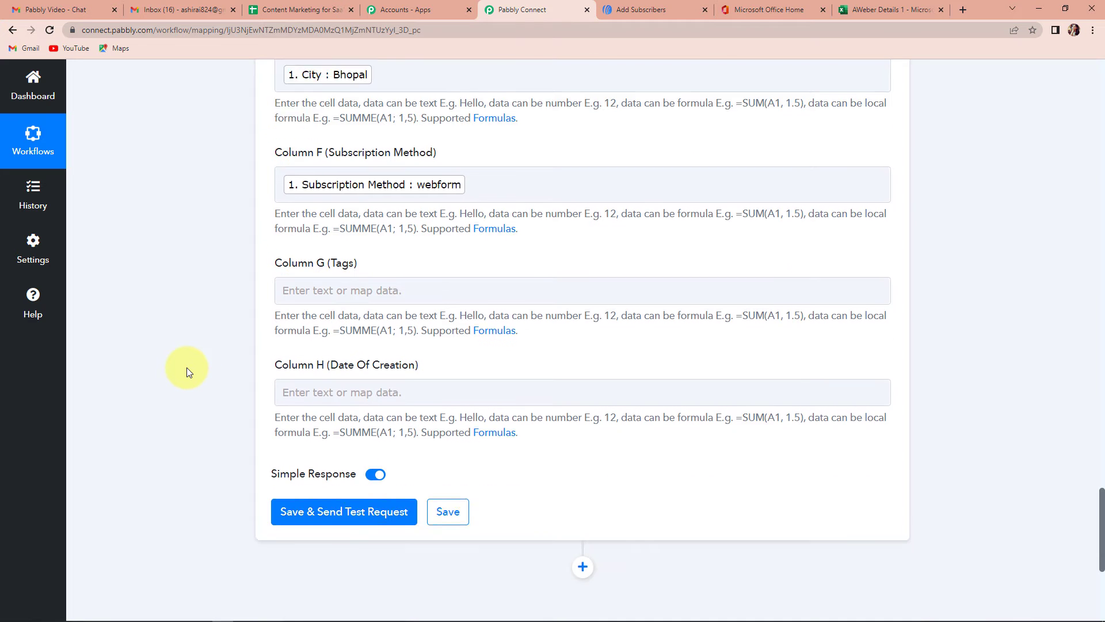
click(350, 276)
click(387, 375)
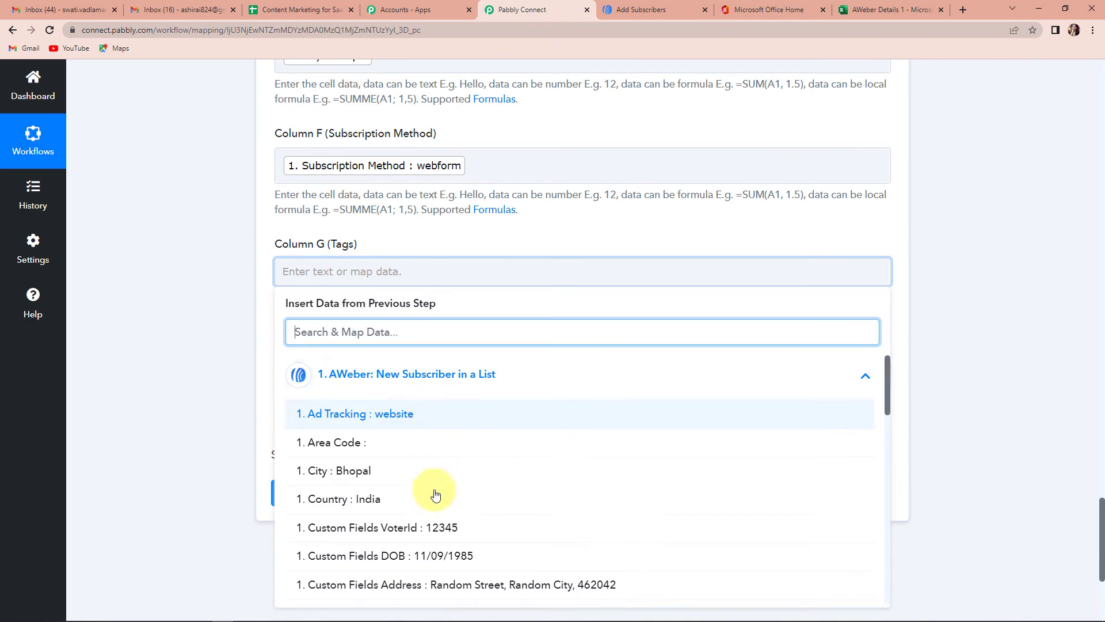
text(tag)
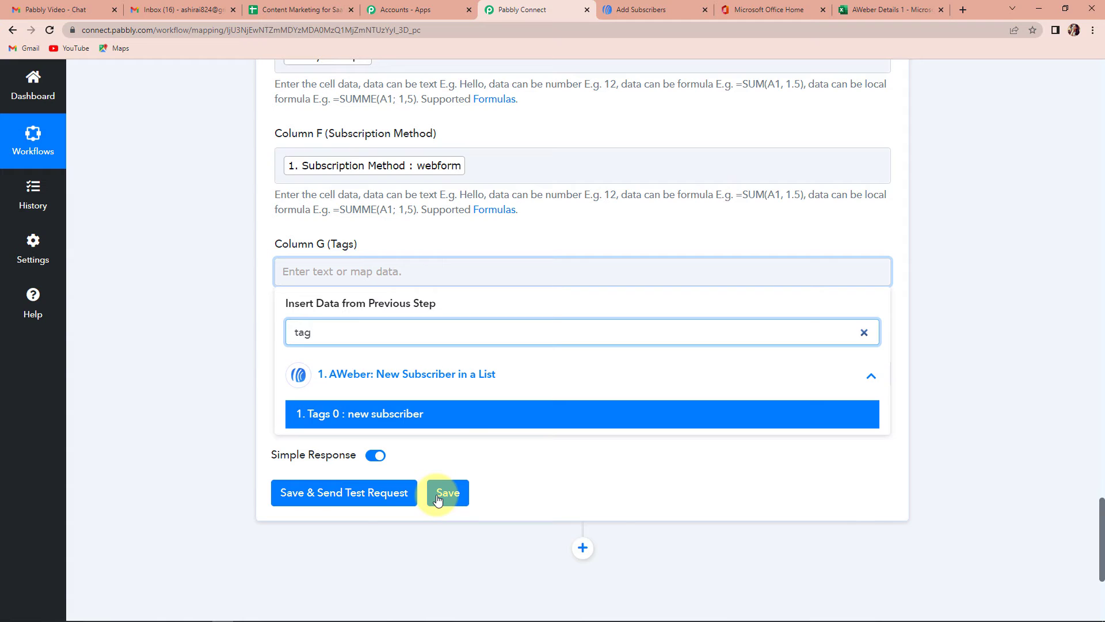
click(439, 417)
click(184, 363)
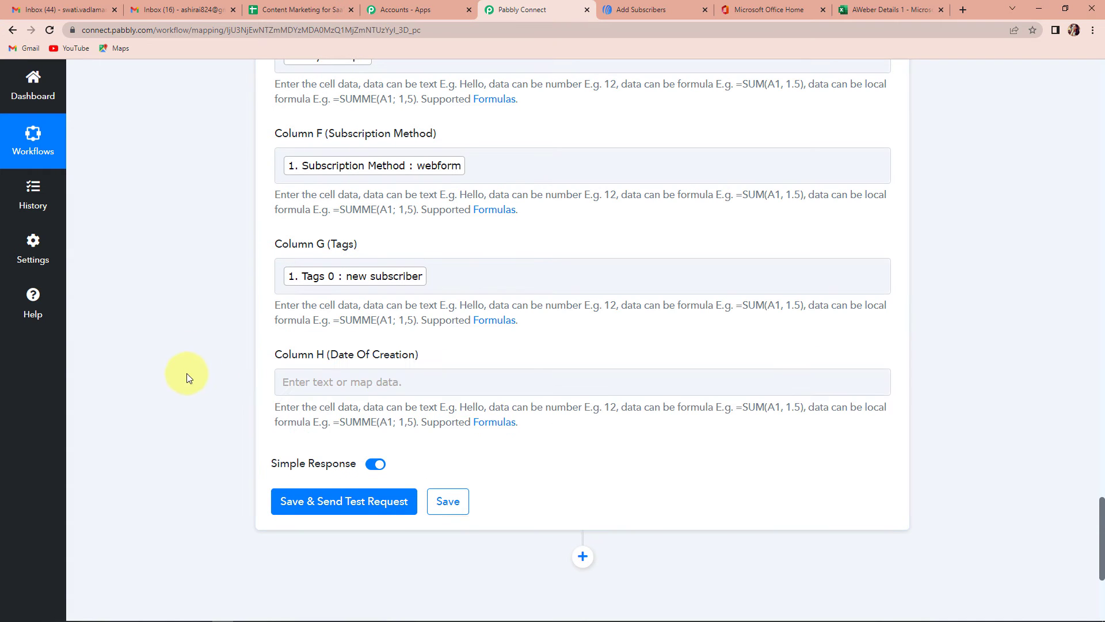
click(380, 383)
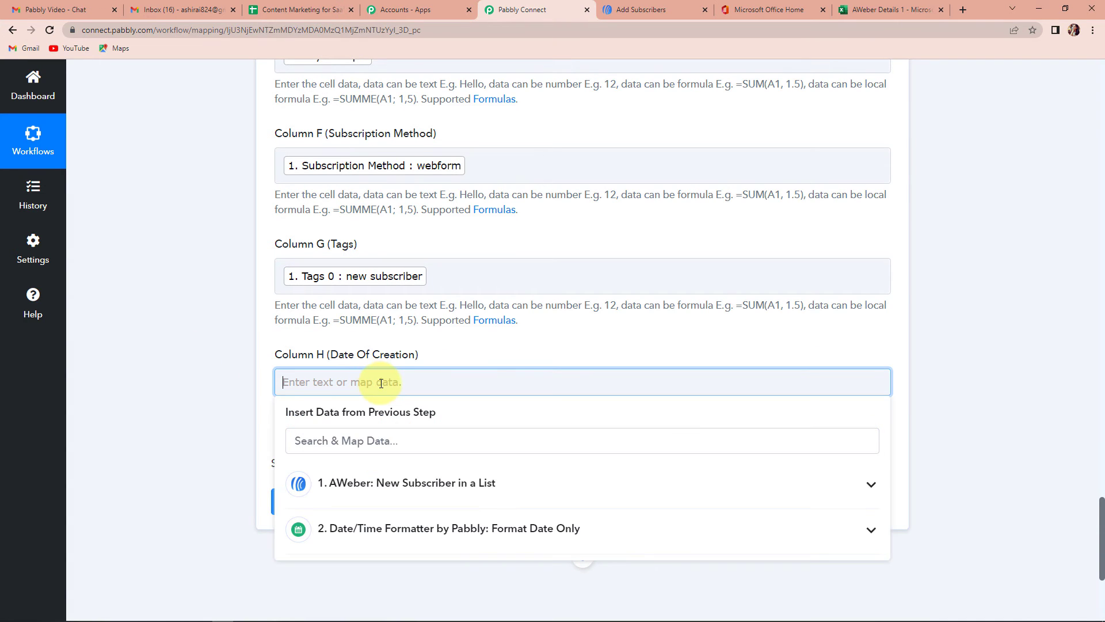
click(397, 524)
click(395, 594)
click(192, 429)
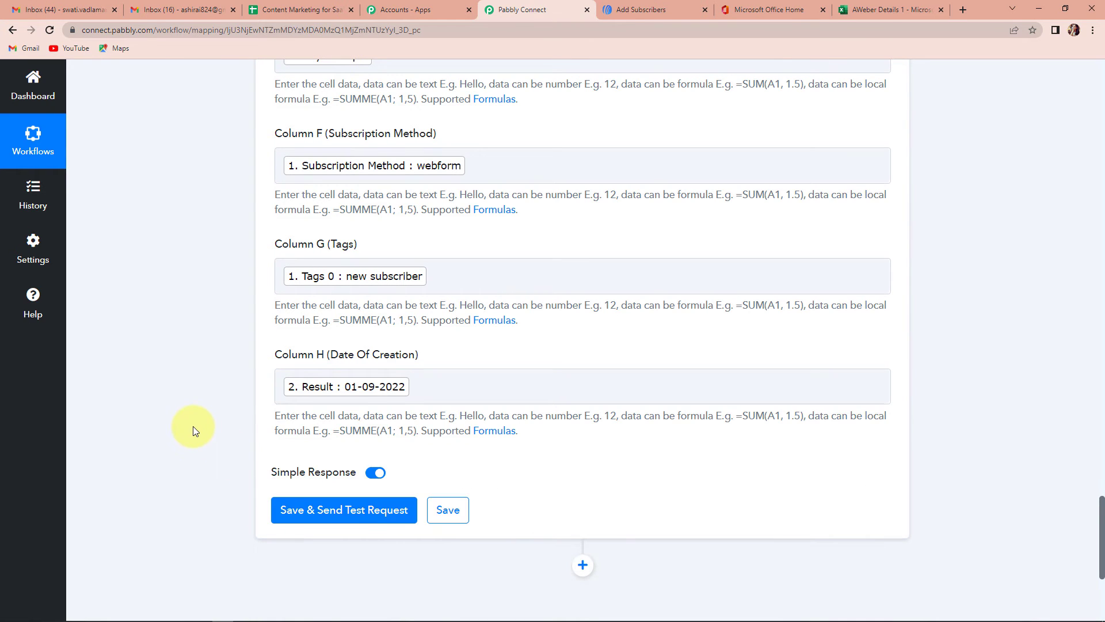
click(364, 514)
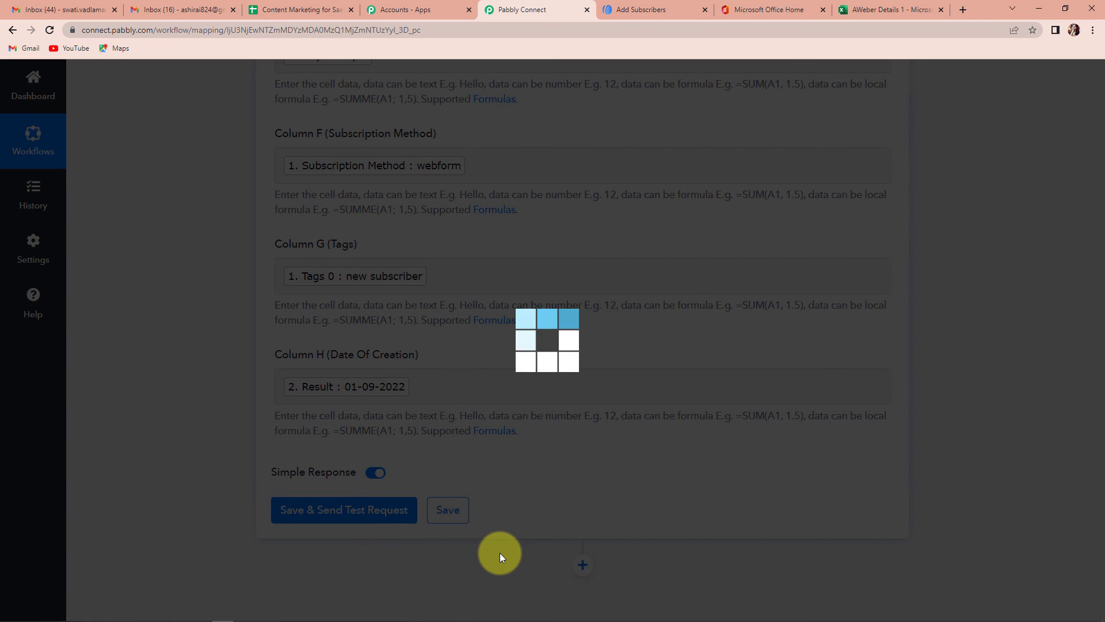
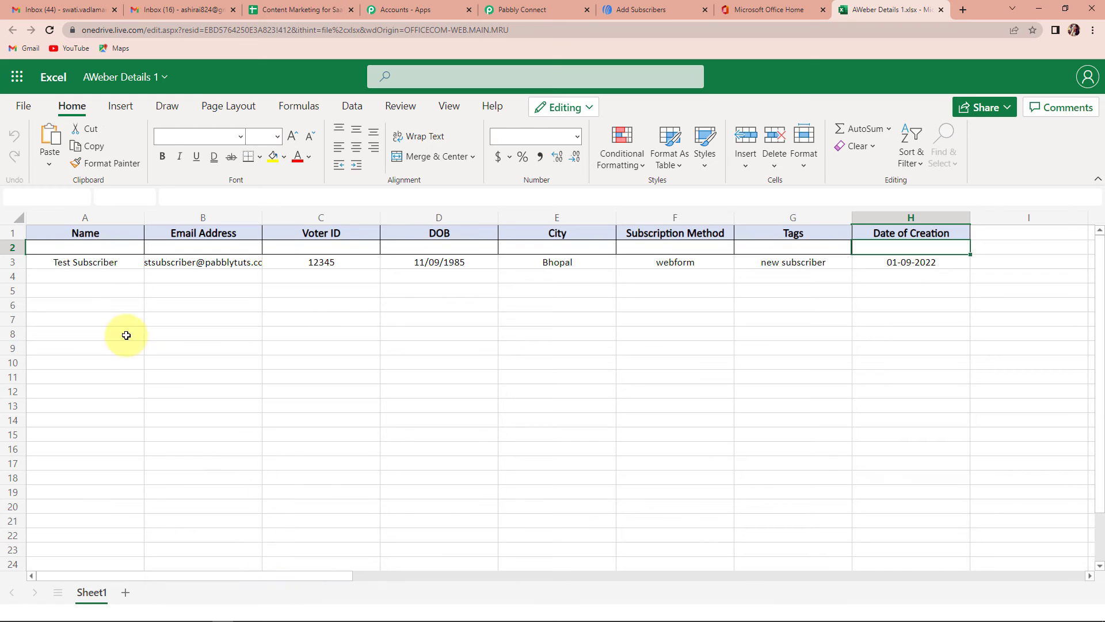
- Autofit all Excel Online columns to their contents, then go to AWeber's Add a Subscriber page
click(19, 216)
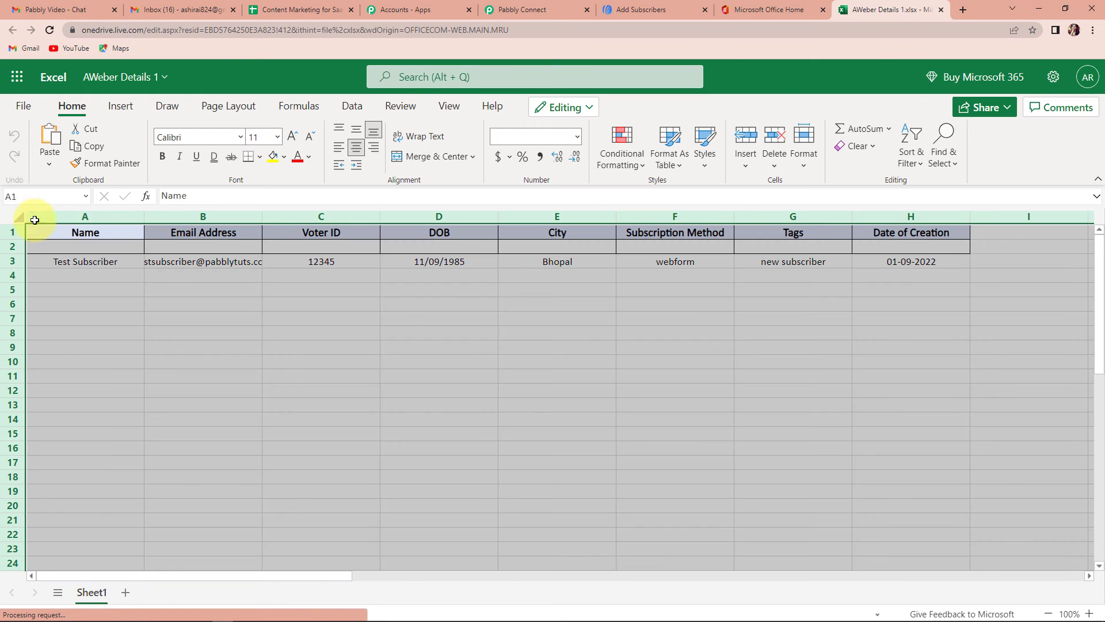
double_click(143, 216)
click(220, 370)
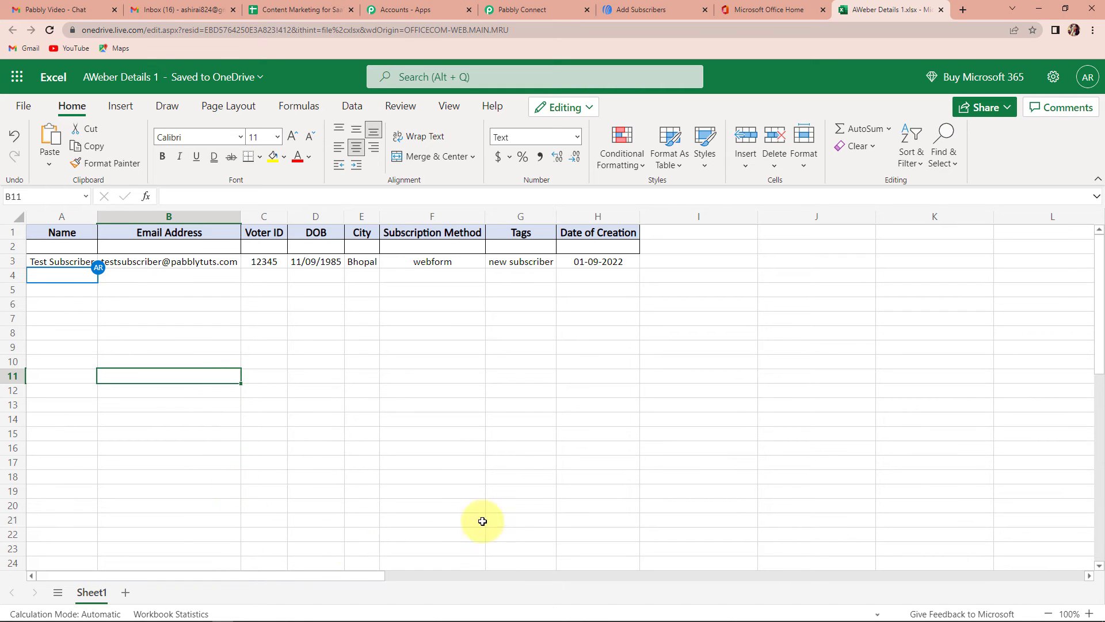
click(629, 8)
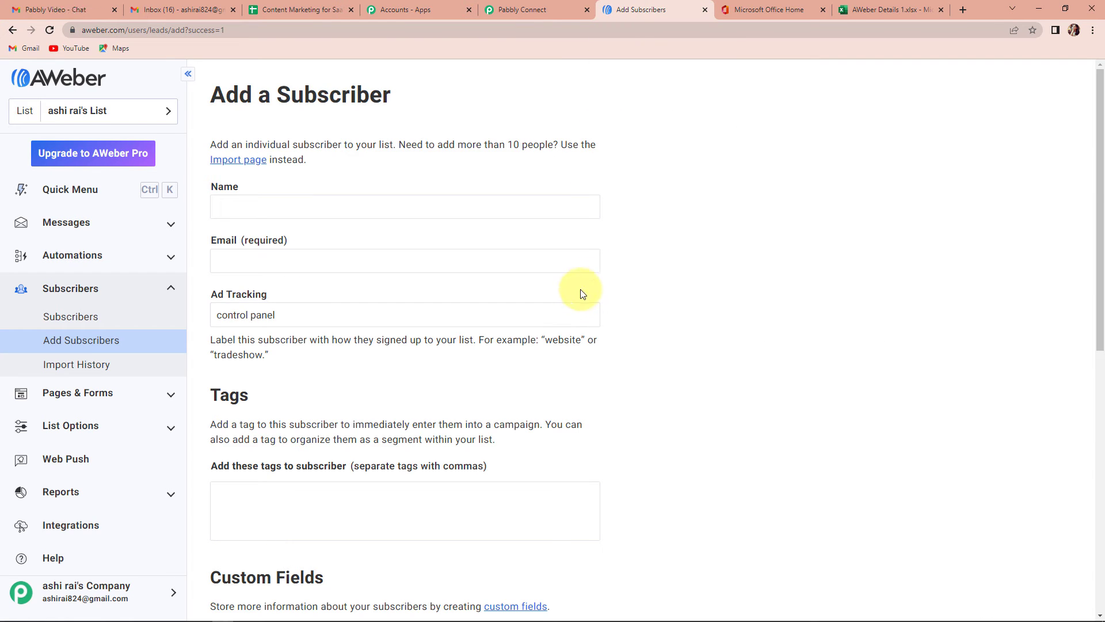
- Autofill the subscriber form with the saved Demo name and e-mail entry
click(288, 245)
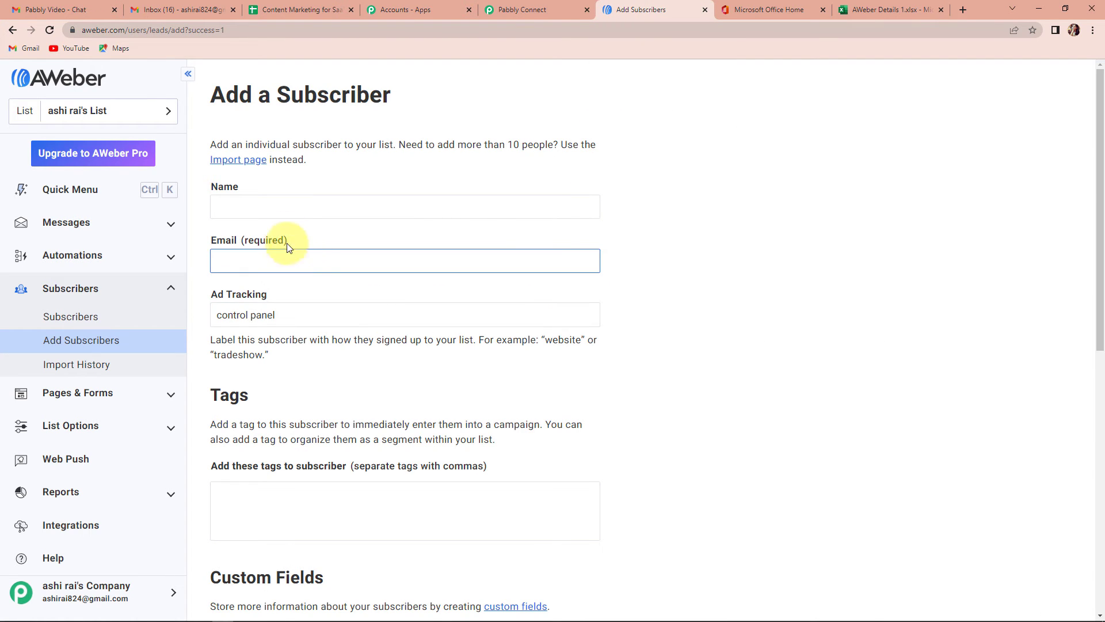
click(261, 207)
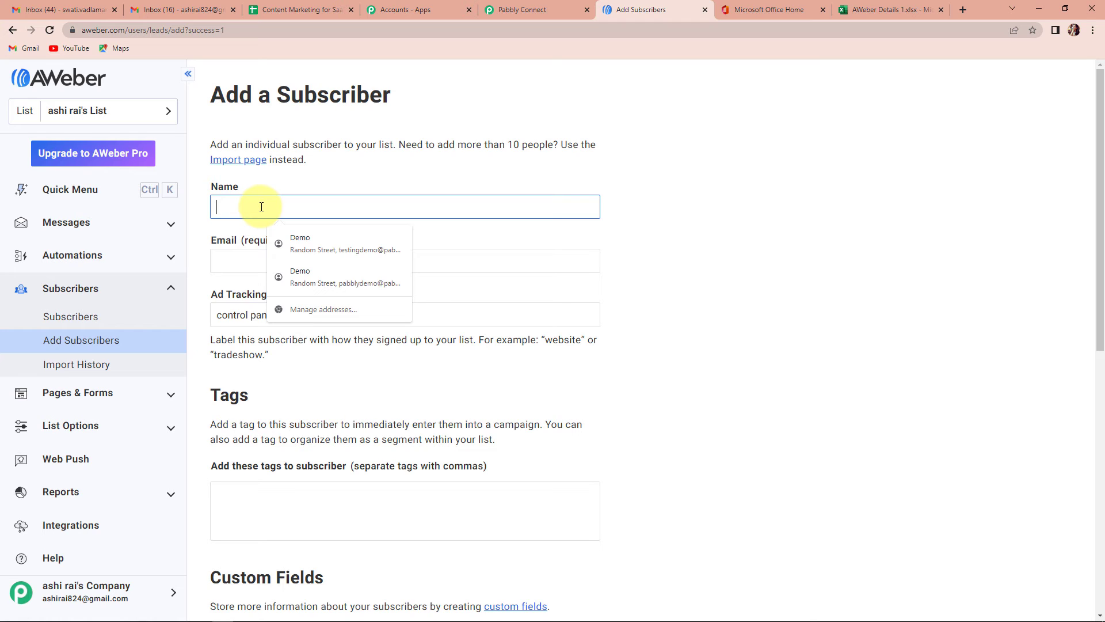
click(308, 247)
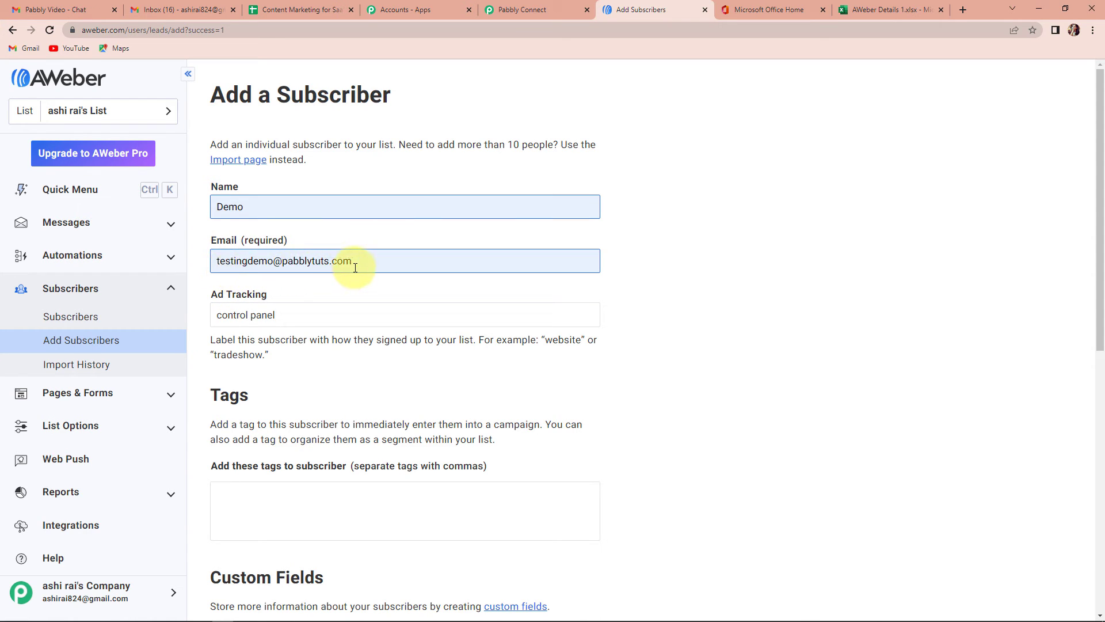
- Replace the Ad Tracking value with 'Treadeshow'
click(289, 314)
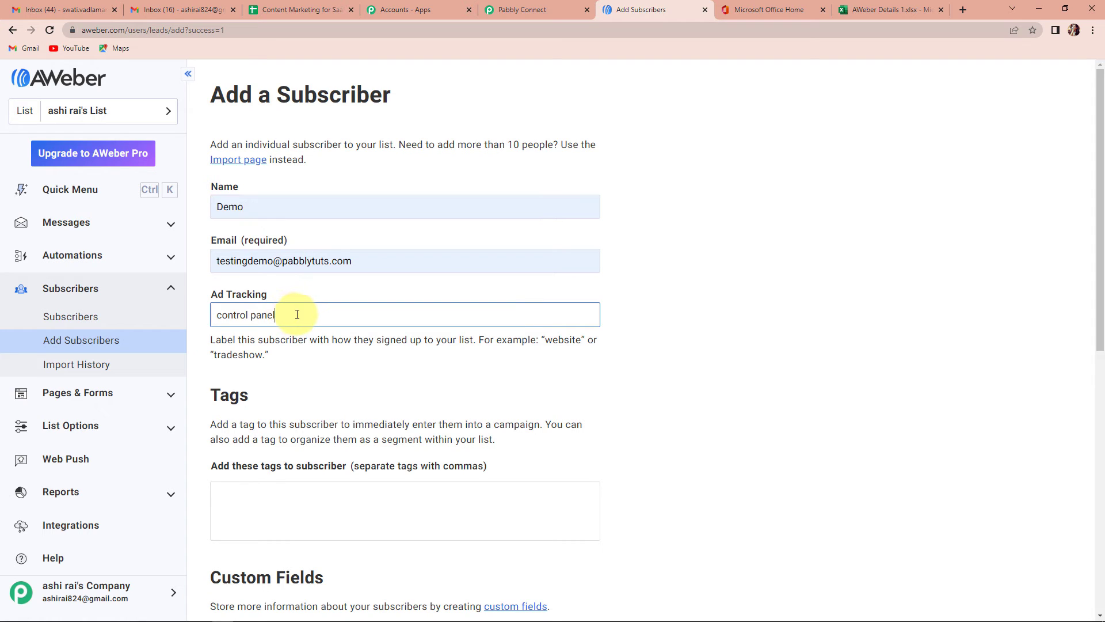
drag(297, 315, 19, 333)
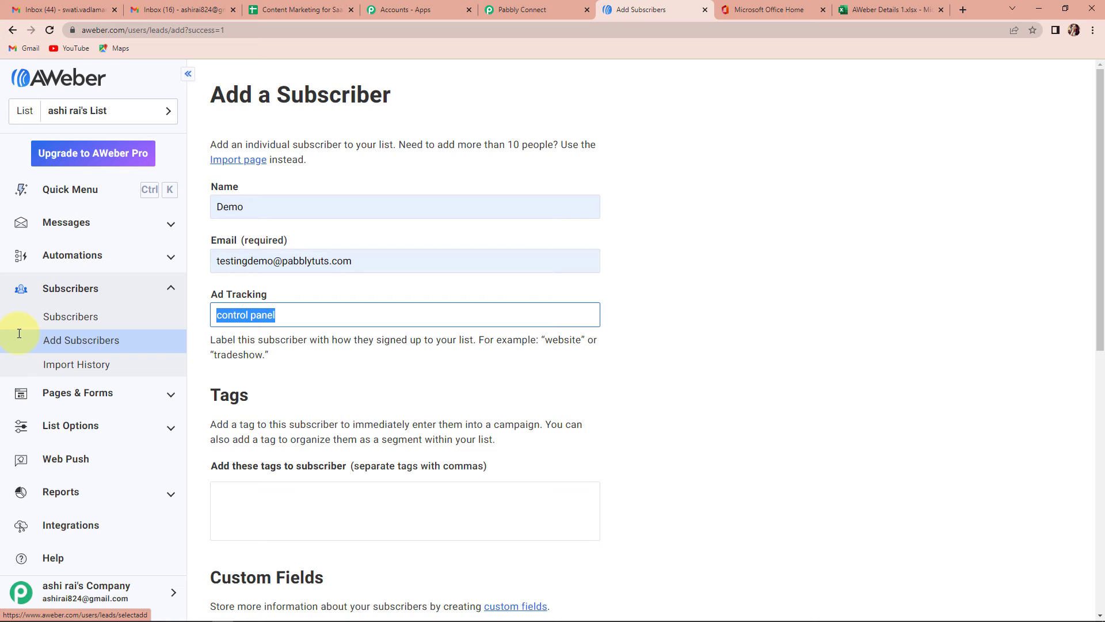
text(T)
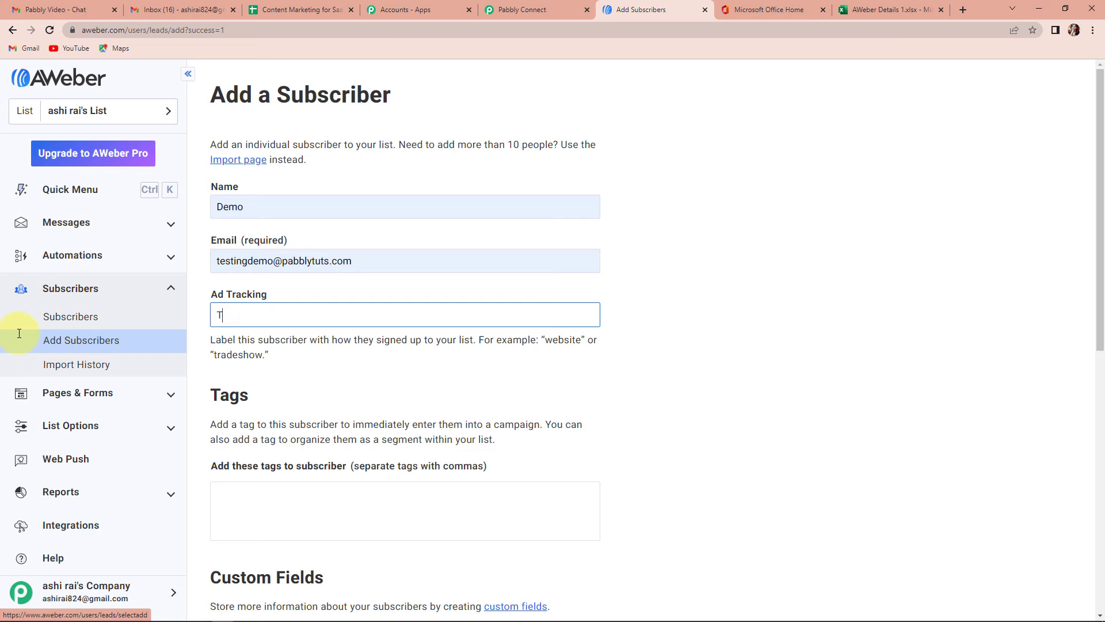
text(readeshow)
scroll(247, 339, down, 3)
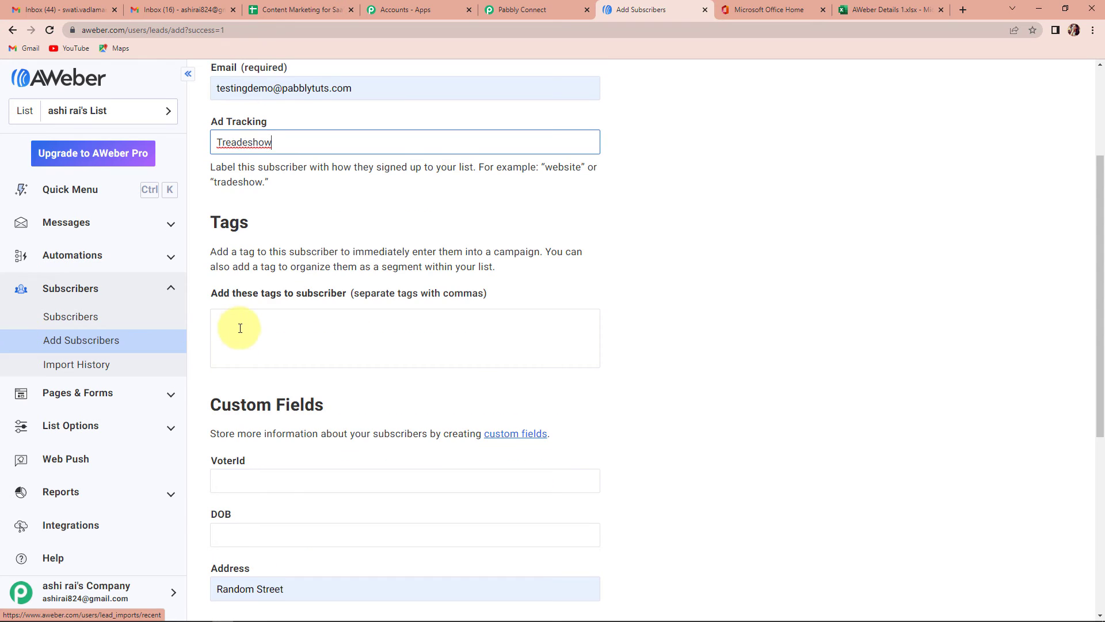
click(242, 323)
- Tag the subscriber 'new subscriber' and enter VoterId 98765 and DOB 14/11/1987
text(new)
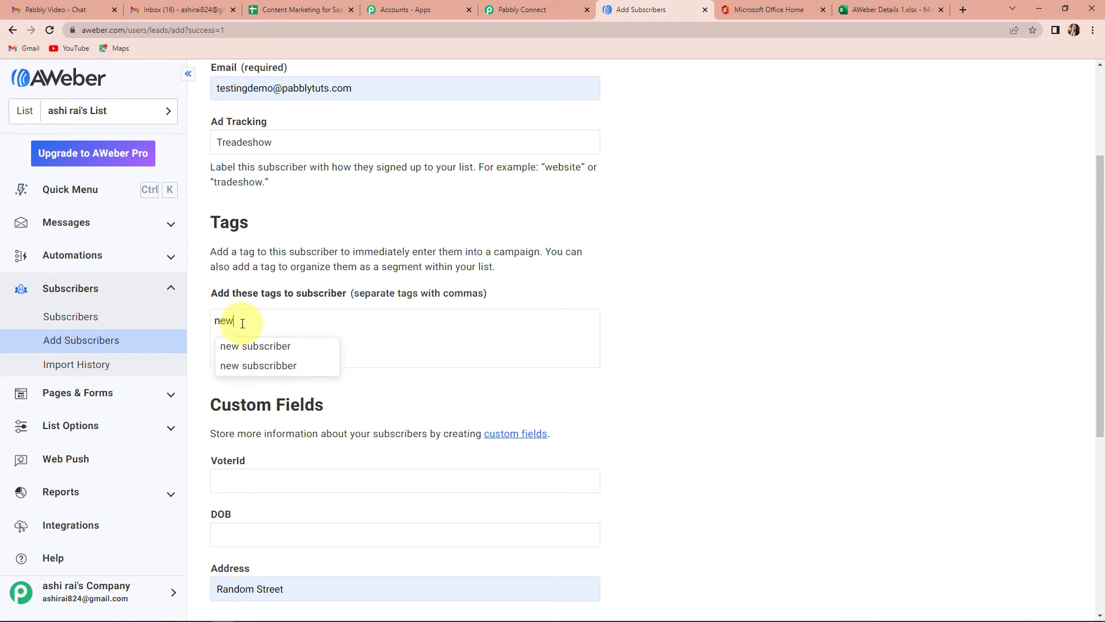
click(274, 348)
scroll(328, 368, down, 3)
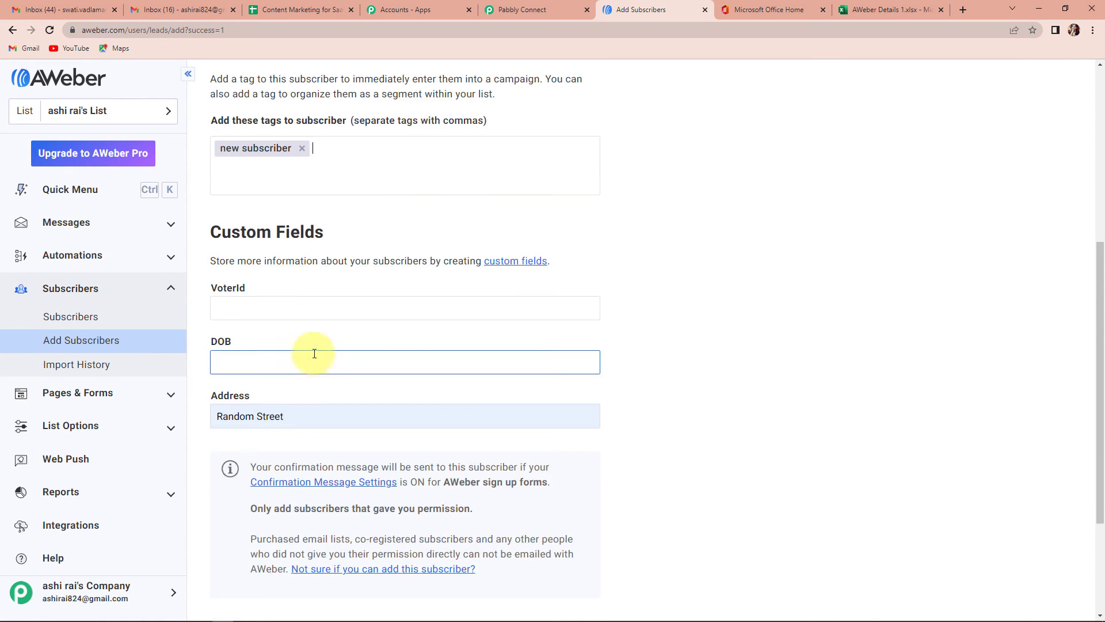
click(286, 308)
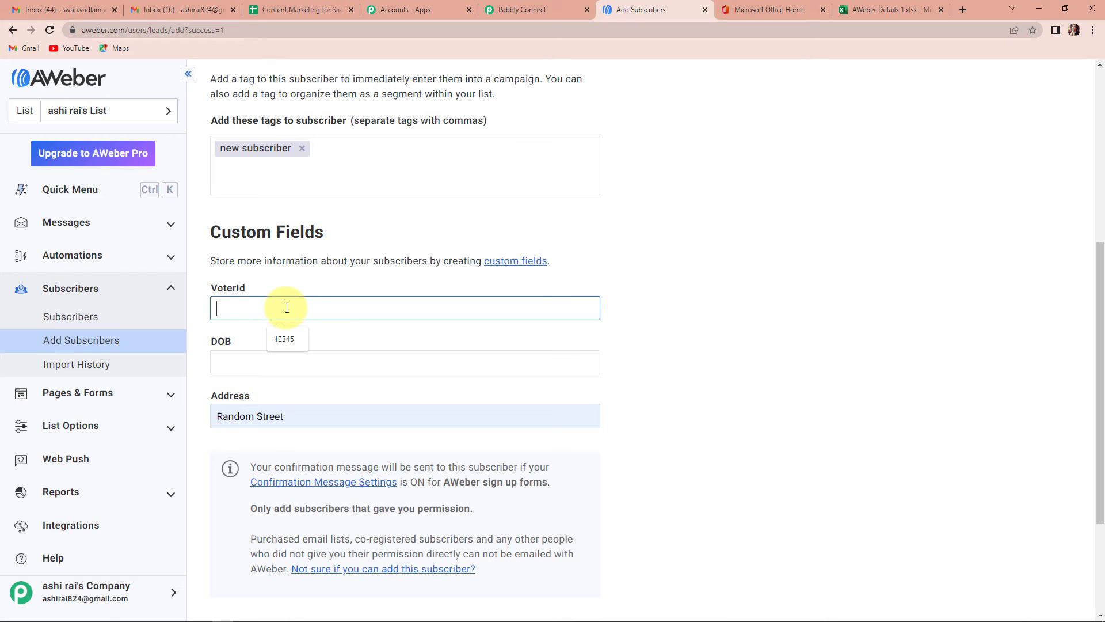
text(98765)
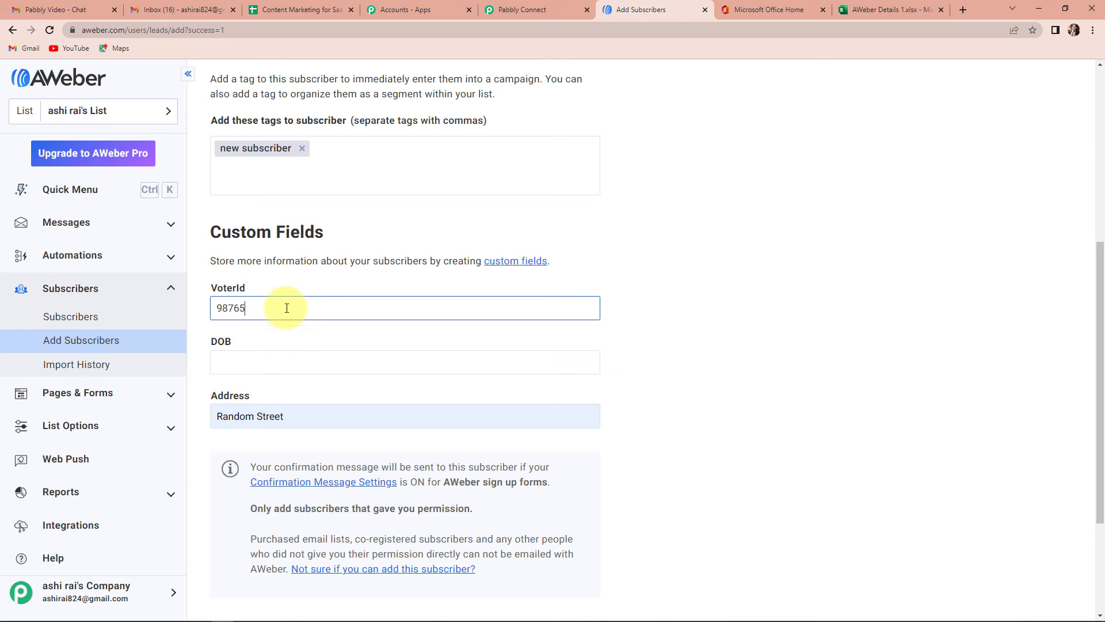
click(271, 365)
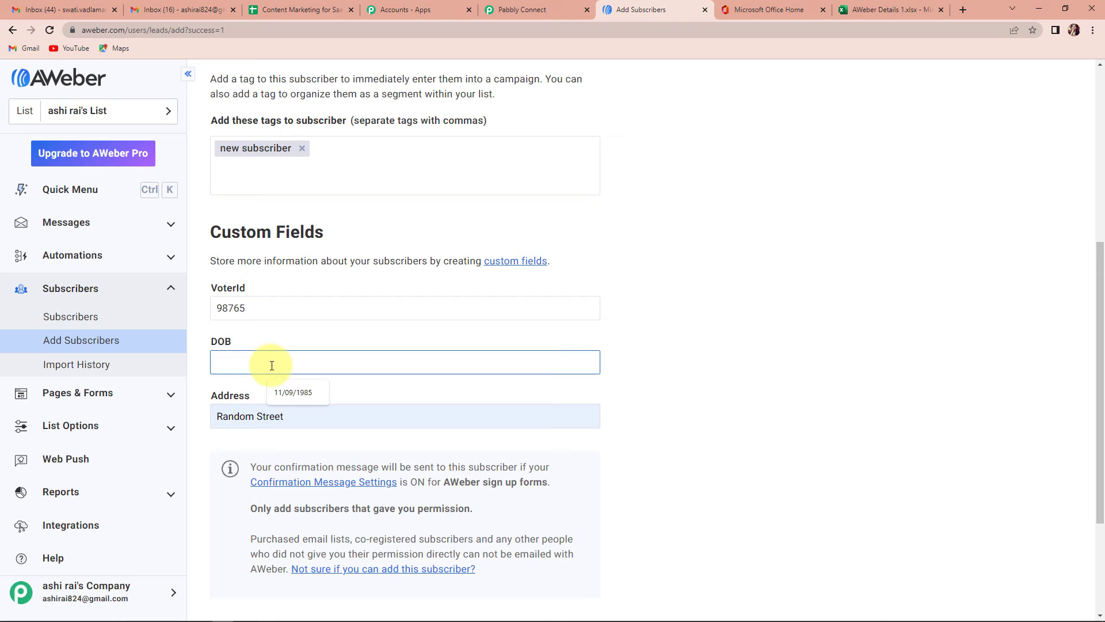
text(14/11)
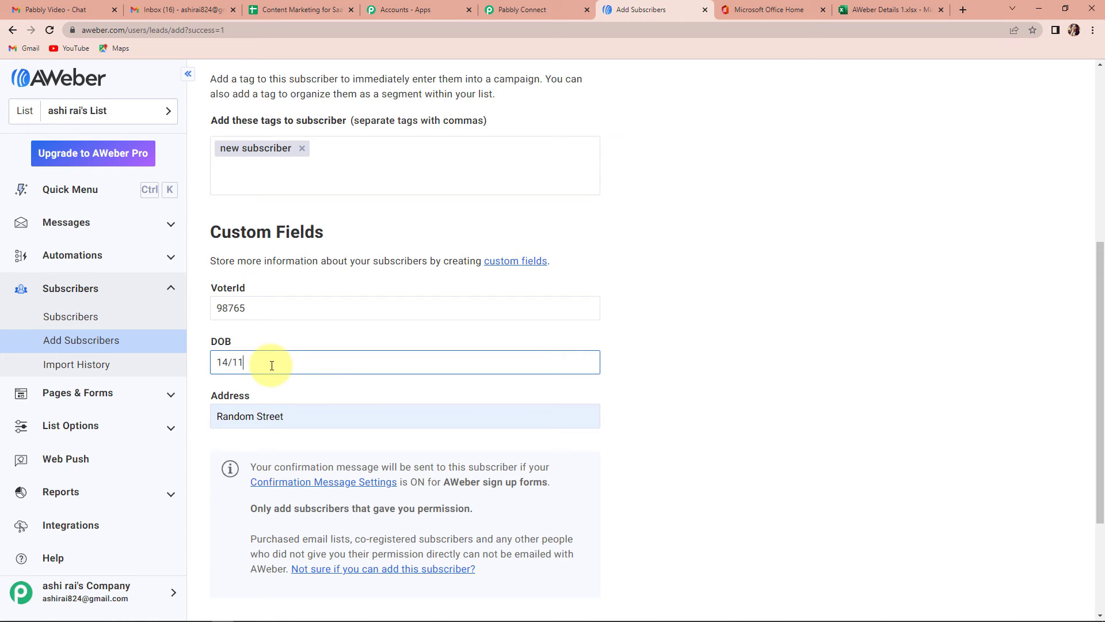
text(/1987)
click(713, 379)
- Append ', 462042' to the Address field and submit the new subscriber
scroll(710, 382, down, 1)
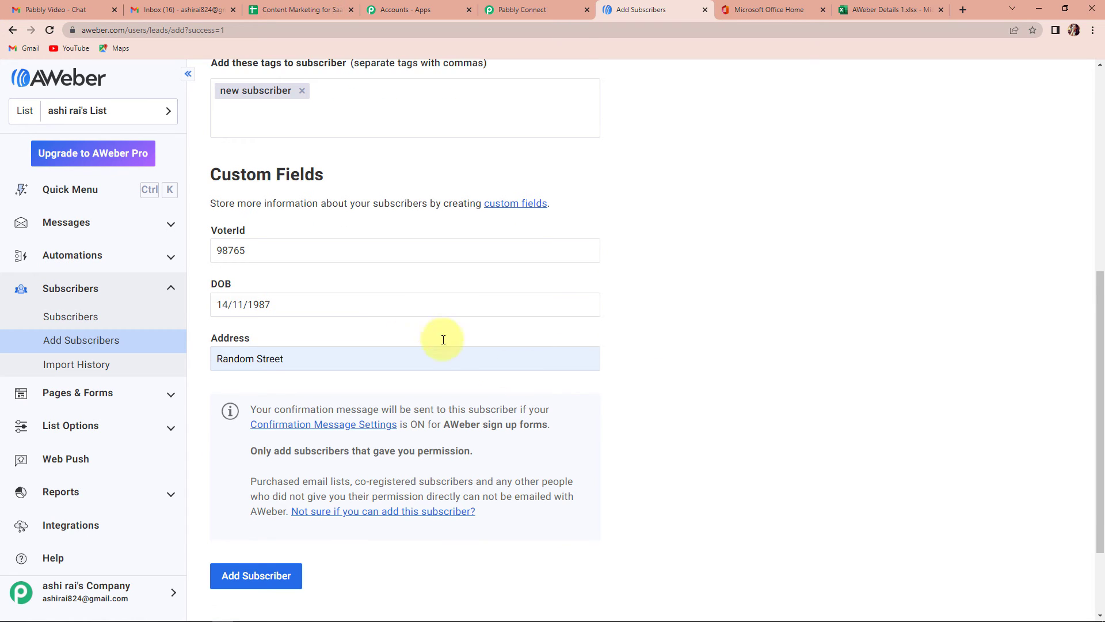
click(308, 355)
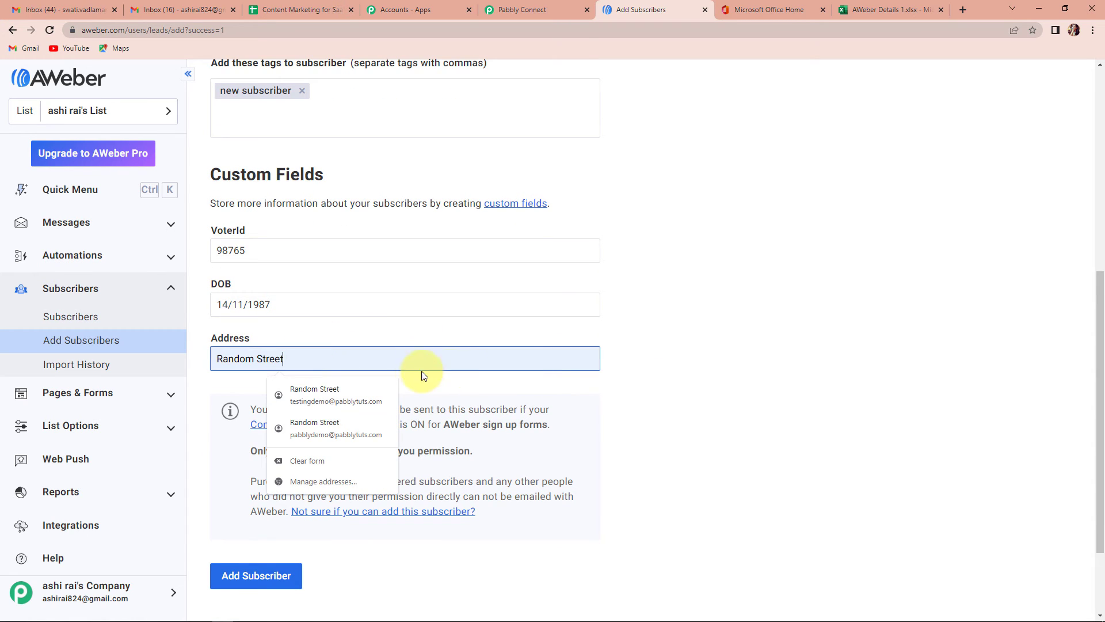
text(,)
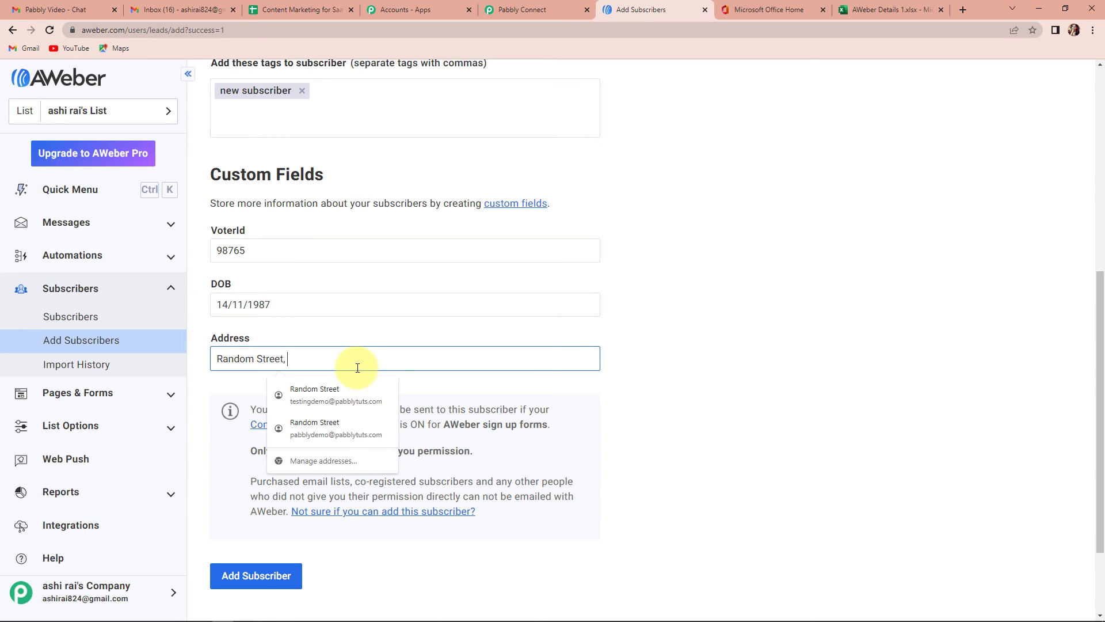
key(BackSpace)
key(BackSpace)
text(, 462)
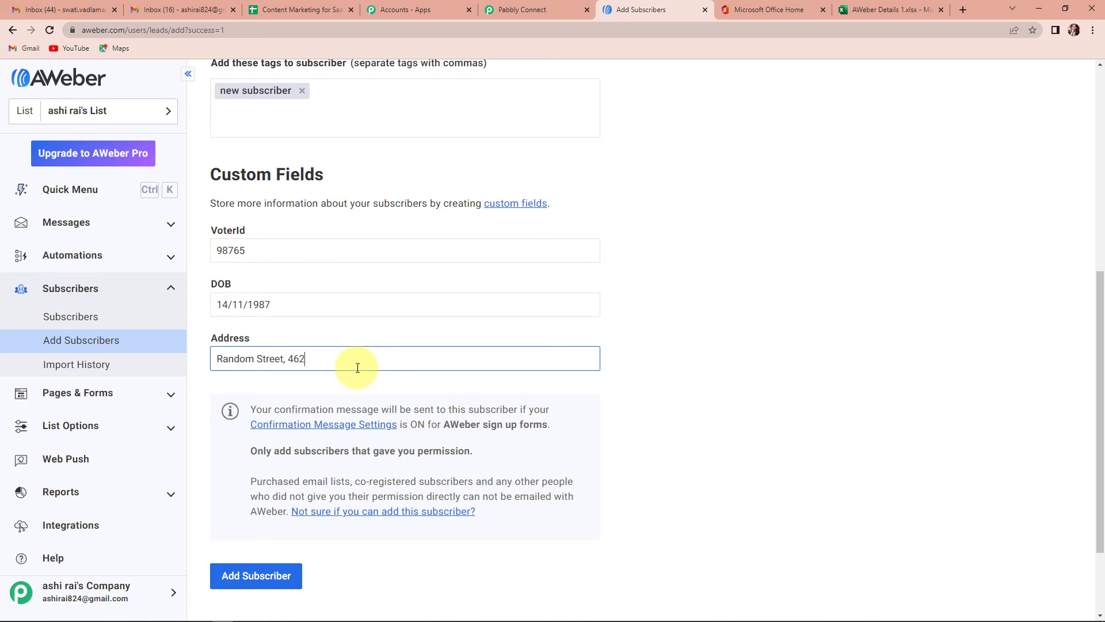
text(042)
click(273, 574)
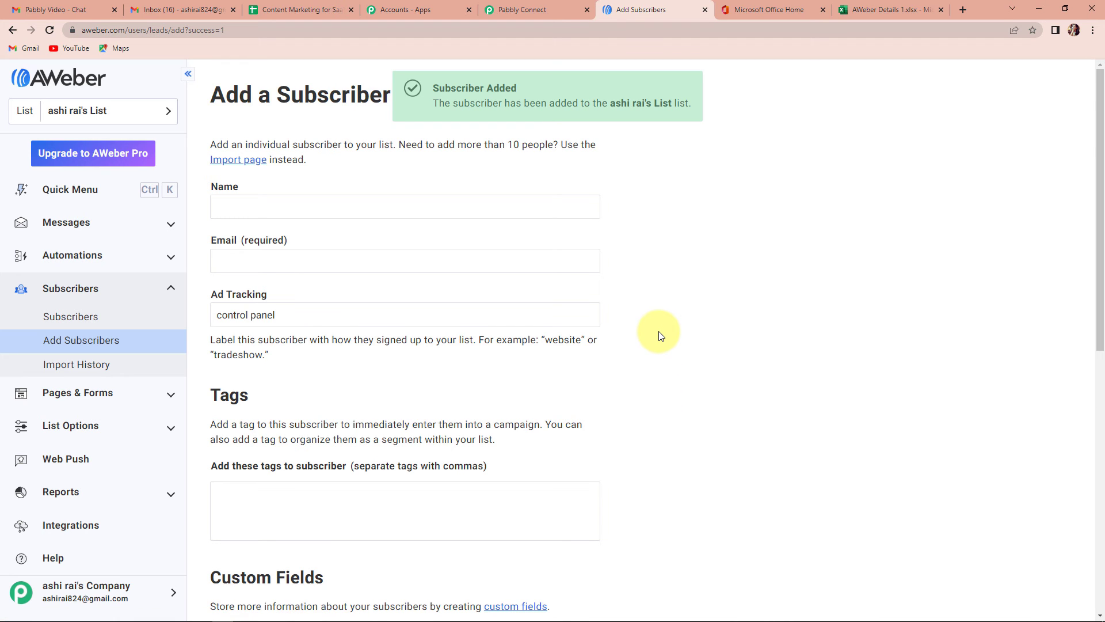
- Reload the Excel sheet, then return to the top of the AWeber to MS Excel workflow
click(882, 9)
click(50, 30)
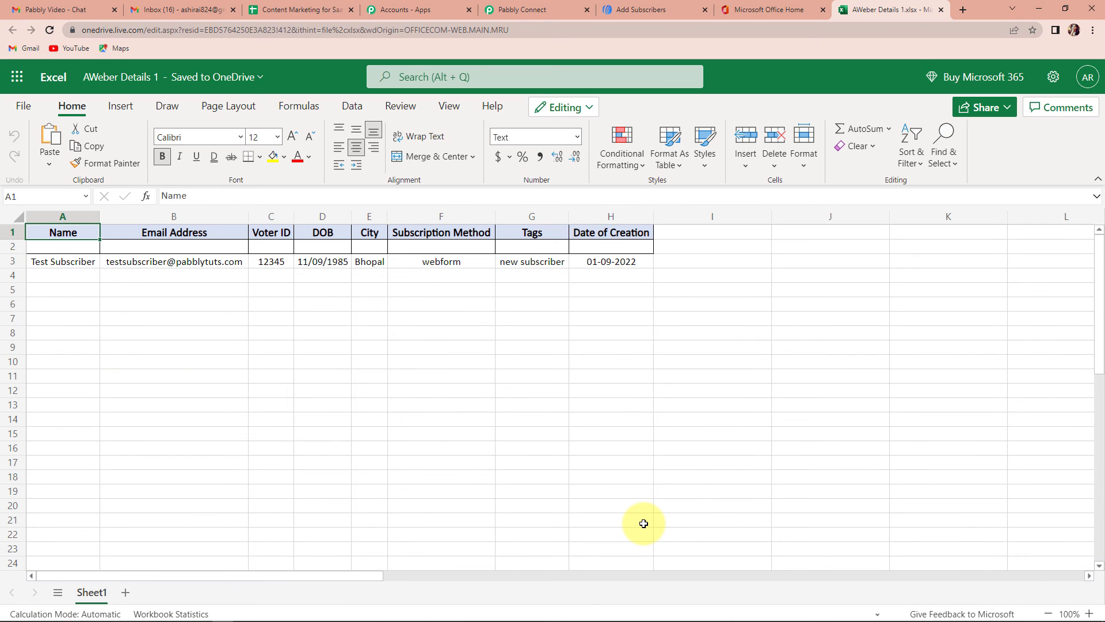
click(512, 10)
scroll(979, 198, up, 1)
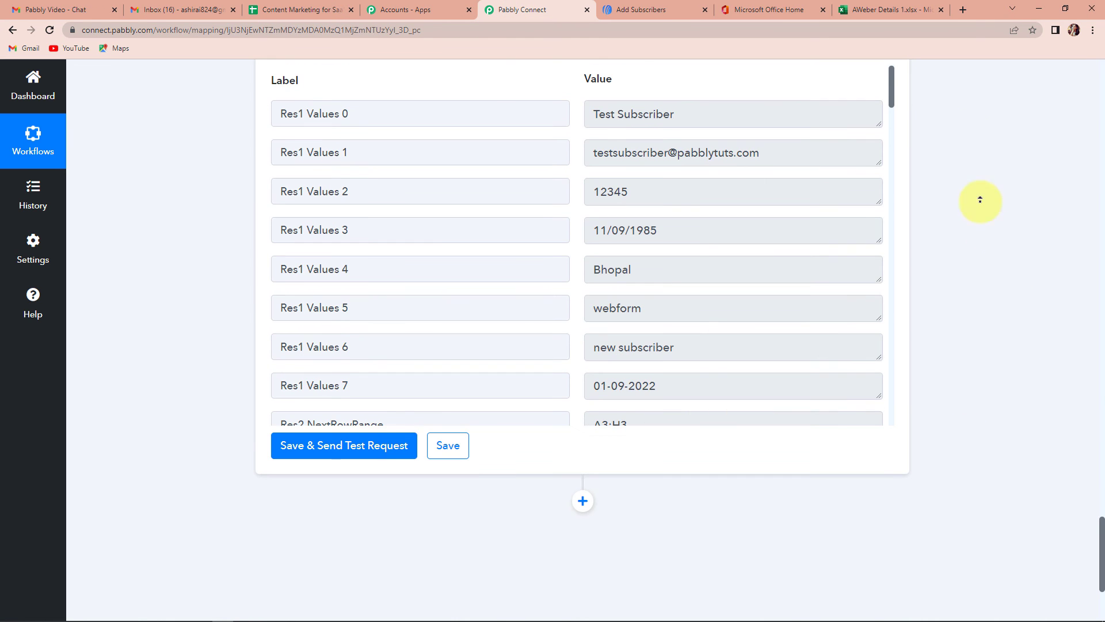
scroll(790, 272, up, 15)
mouse_move(789, 272)
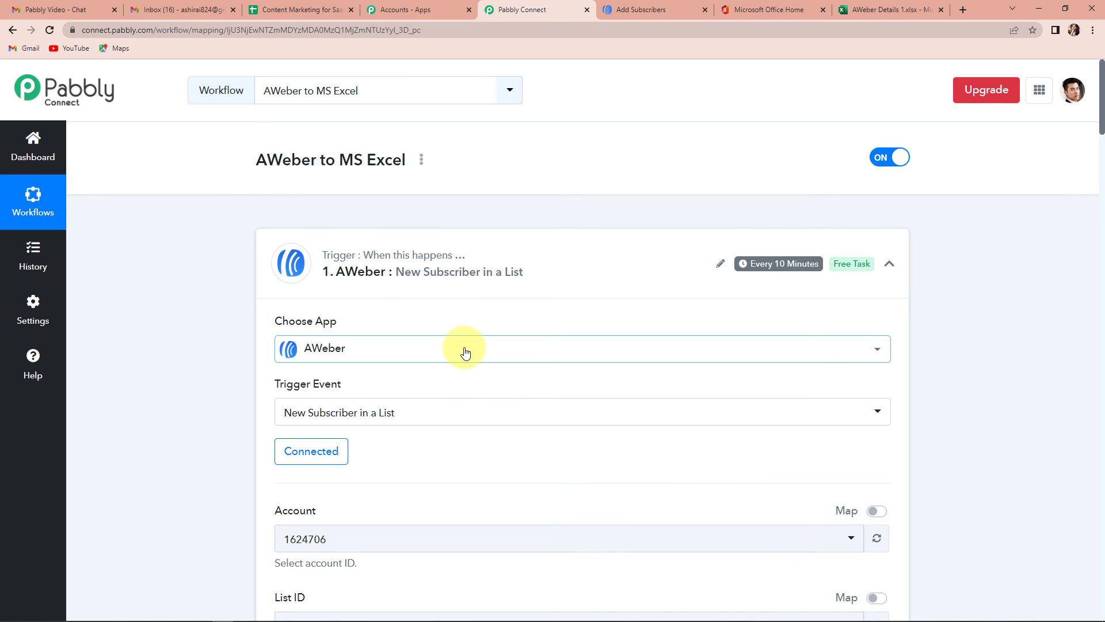
key(ctrl+l)
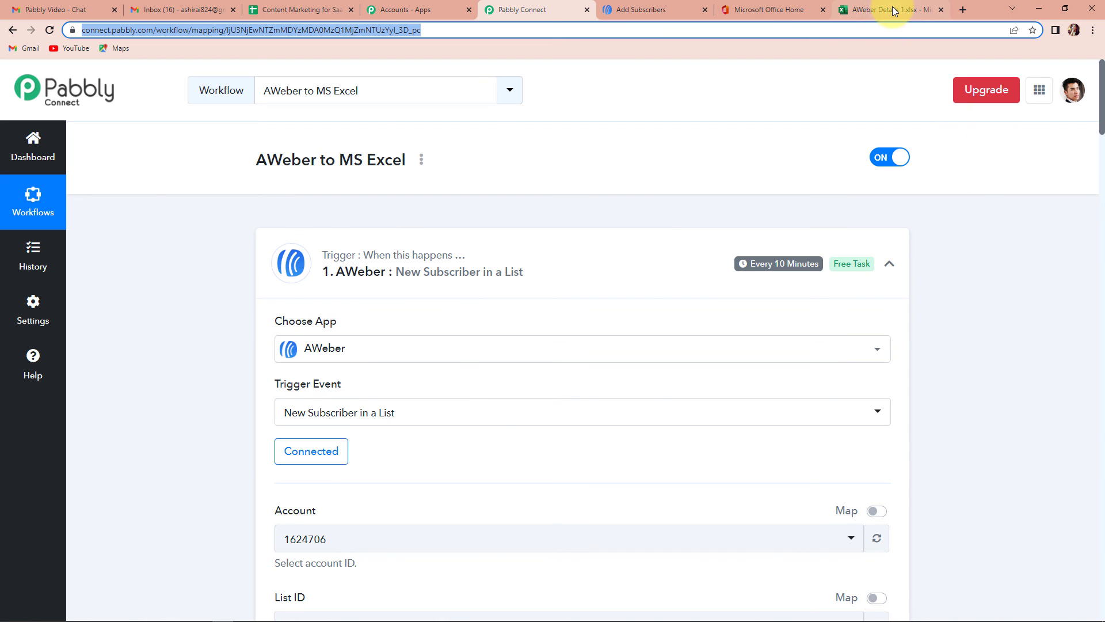
- Check the Excel sheet's new Demo row with Voter ID 98765 and DOB 14/11/1987
click(915, 10)
click(407, 346)
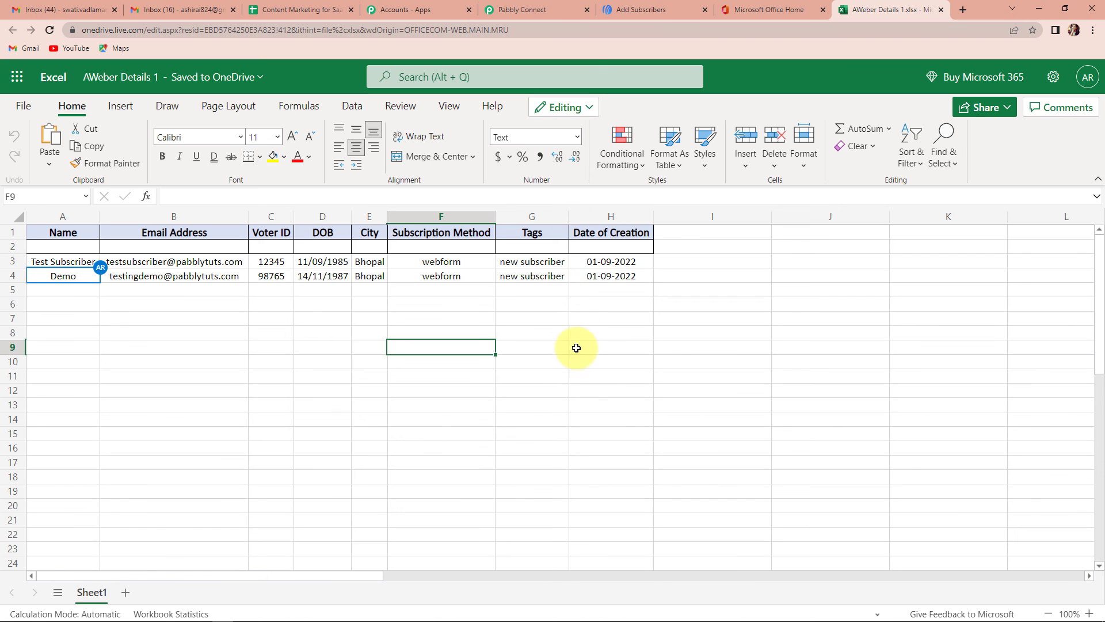
mouse_move(540, 13)
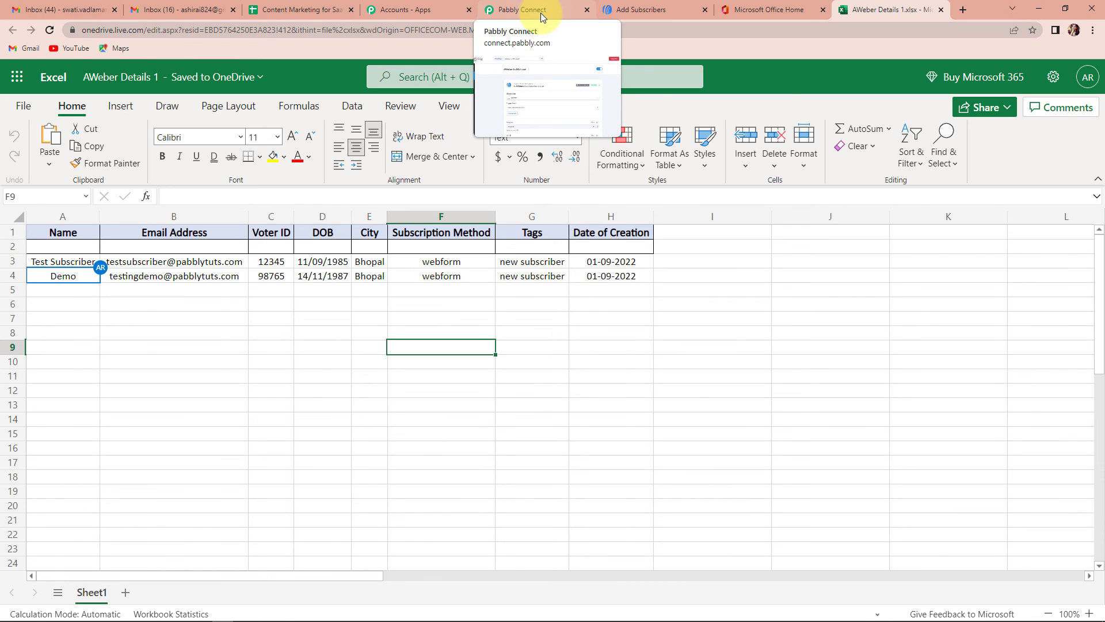
- Collapse the AWeber trigger, Date/Time Formatter and Microsoft Excel step cards
click(532, 11)
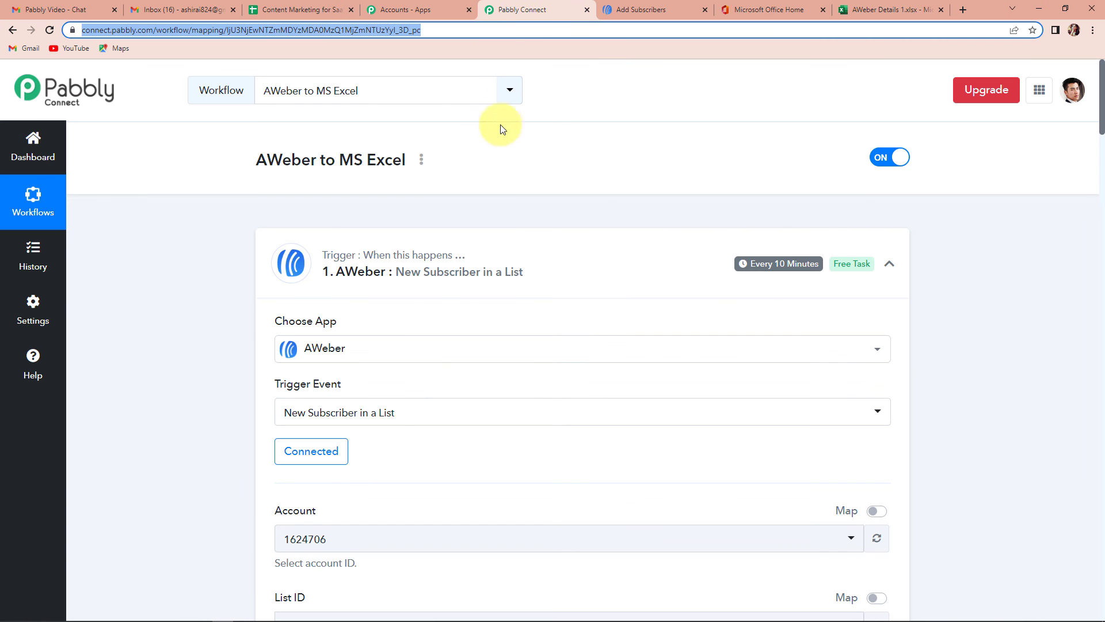
click(892, 289)
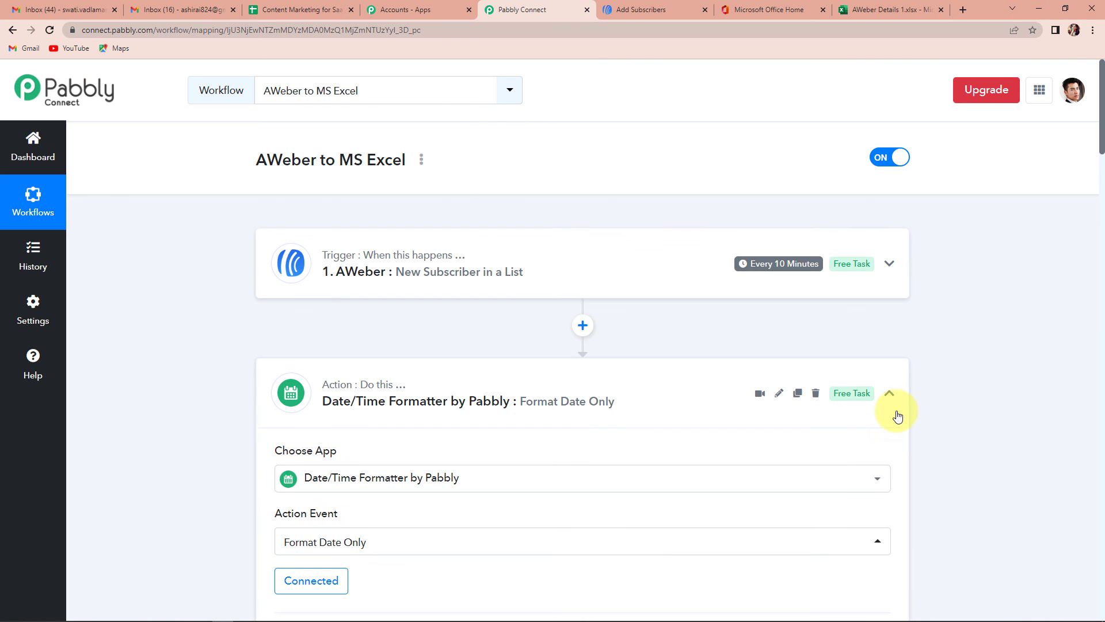
click(892, 394)
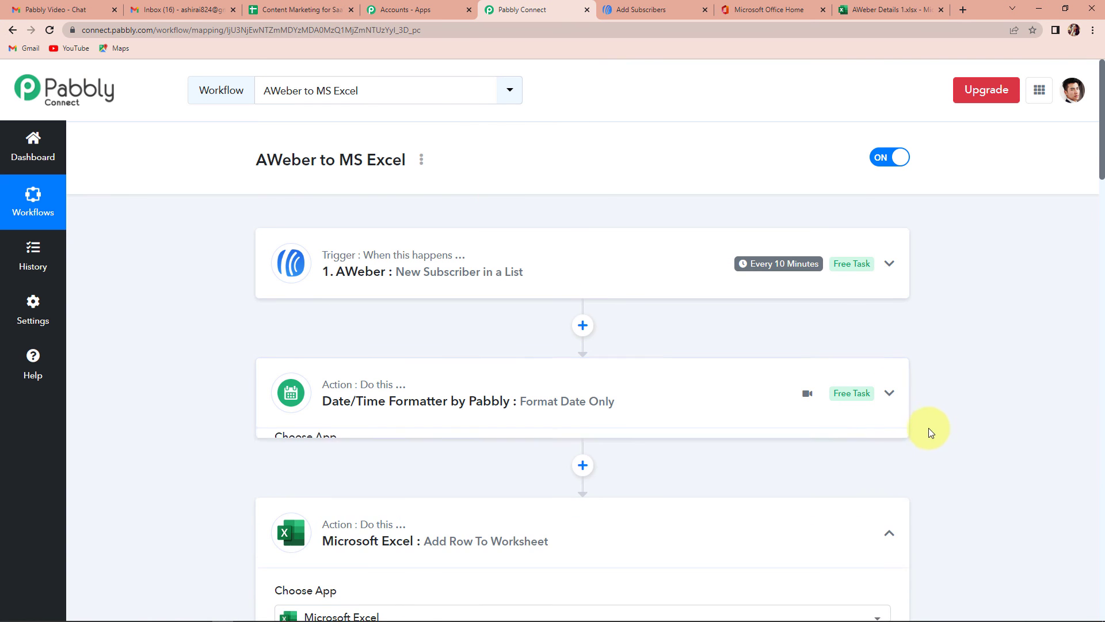
click(889, 522)
scroll(938, 478, down, 2)
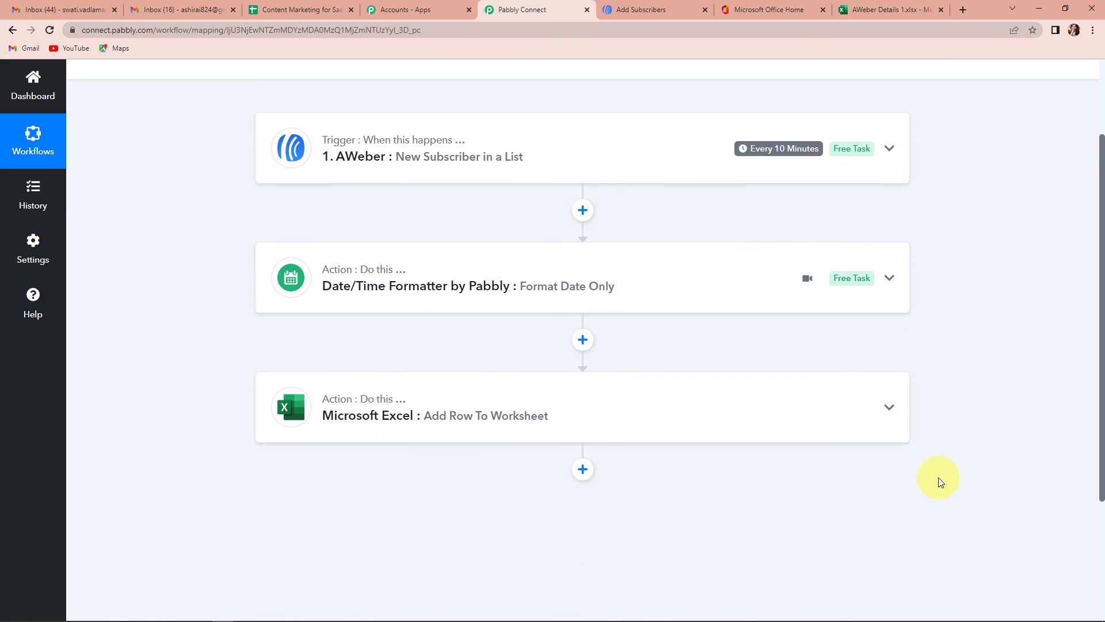